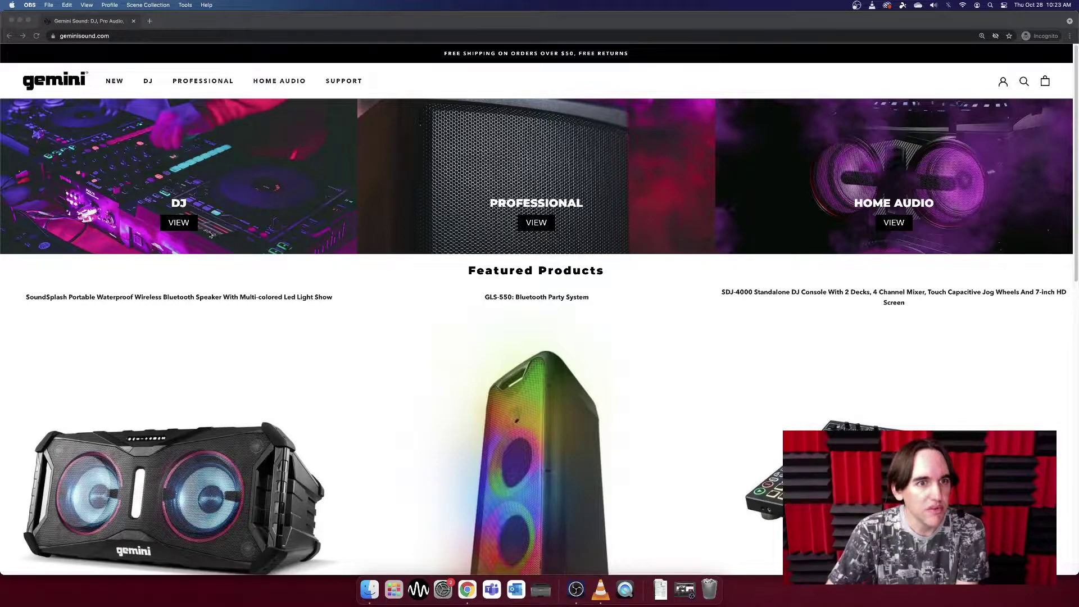
Open the V-CASE product page in Gemini's DJ collection, find the Mac and PC download links, and close the page.
click(180, 225)
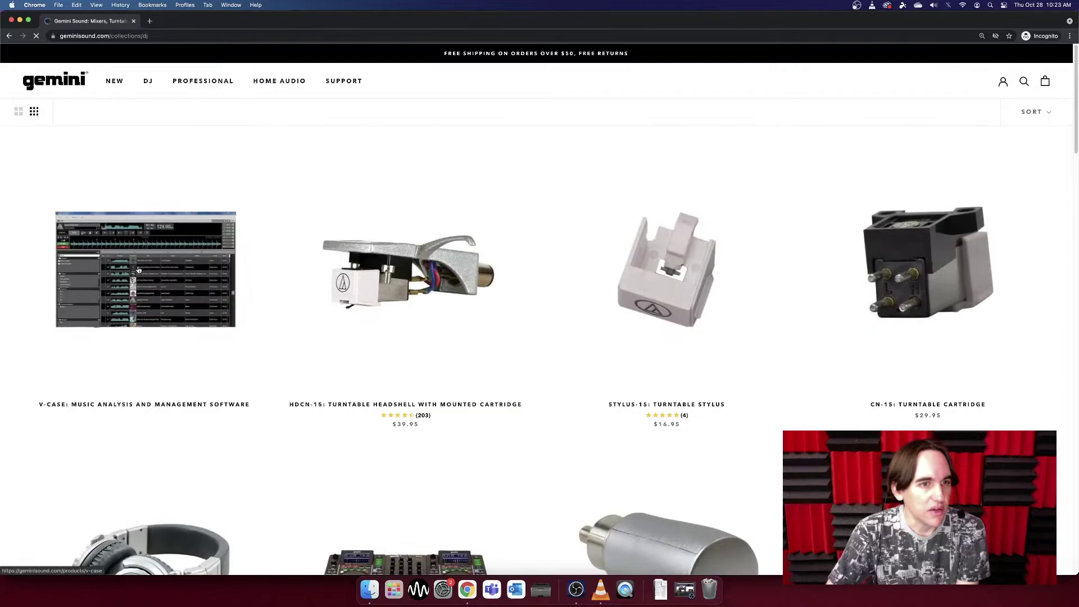
click(139, 270)
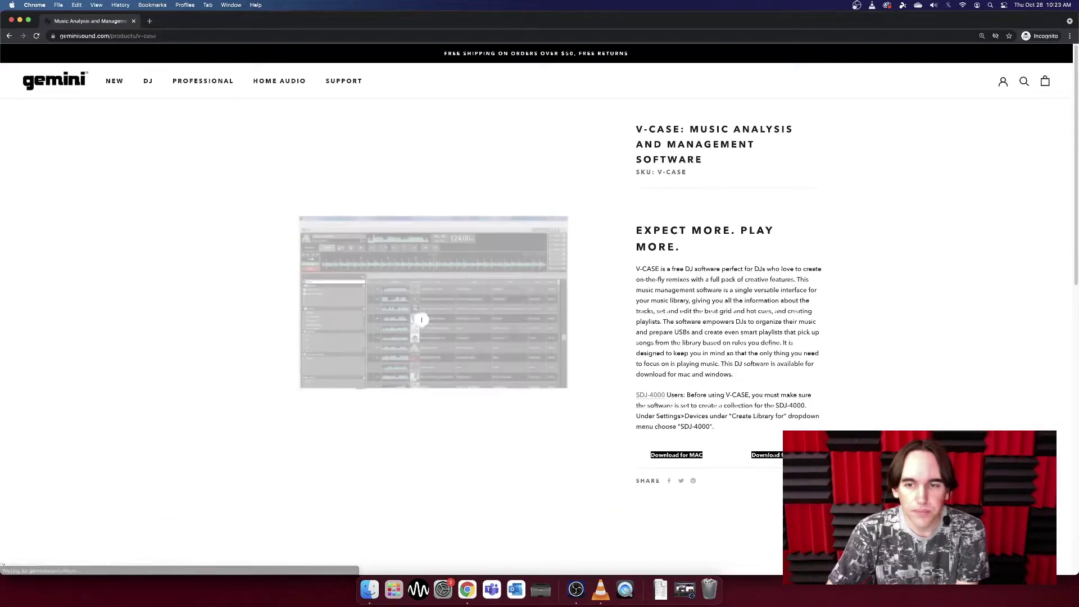
scroll(819, 295, down, 5)
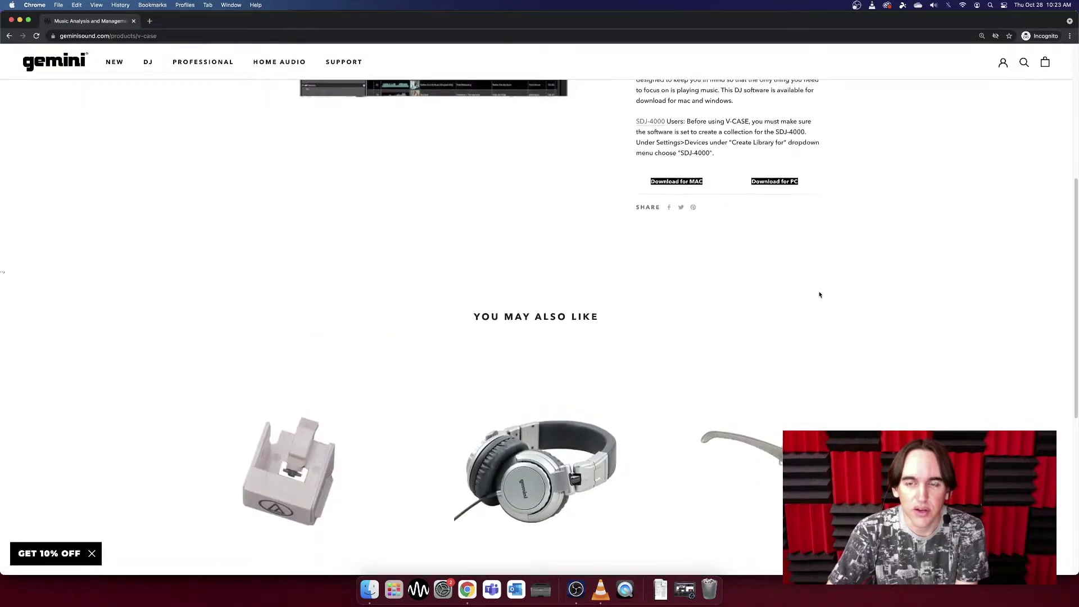
scroll(819, 294, up, 1)
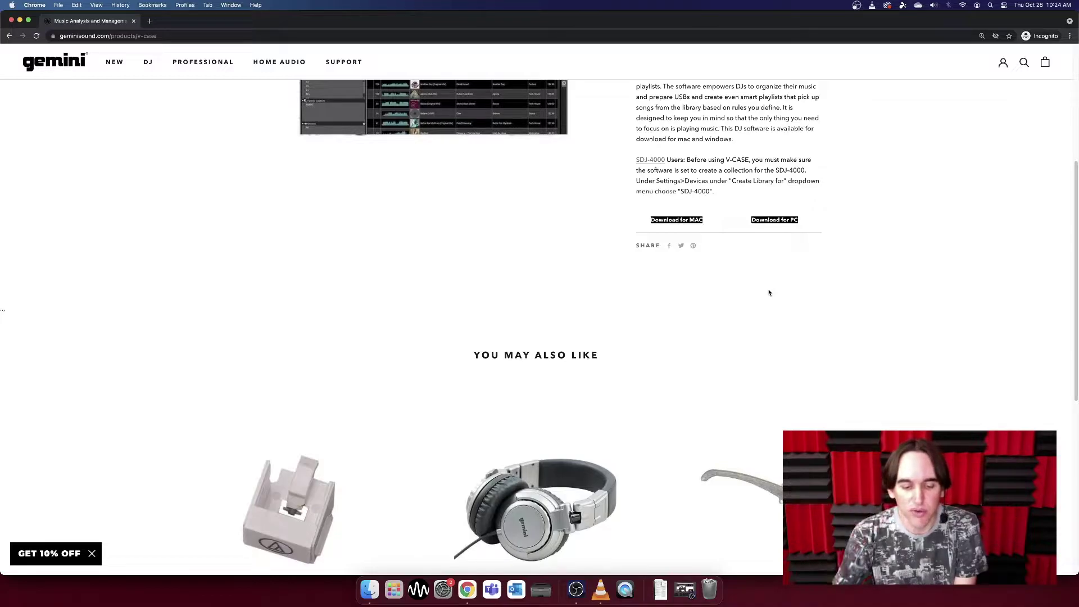
key(super+w)
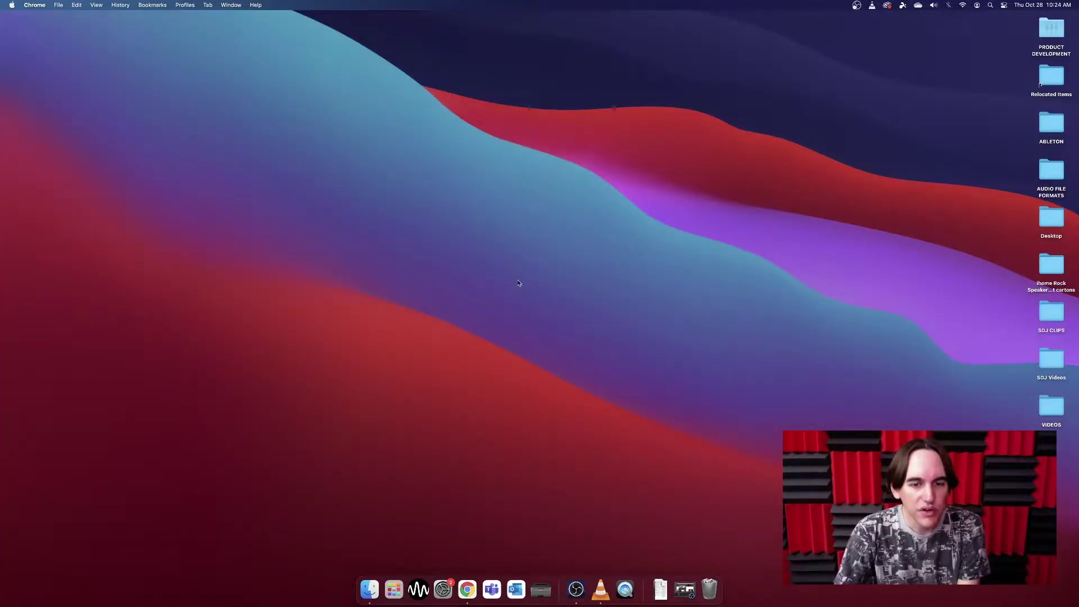
Launch V-CASE and choose SDJ-4000 as the device type.
click(421, 588)
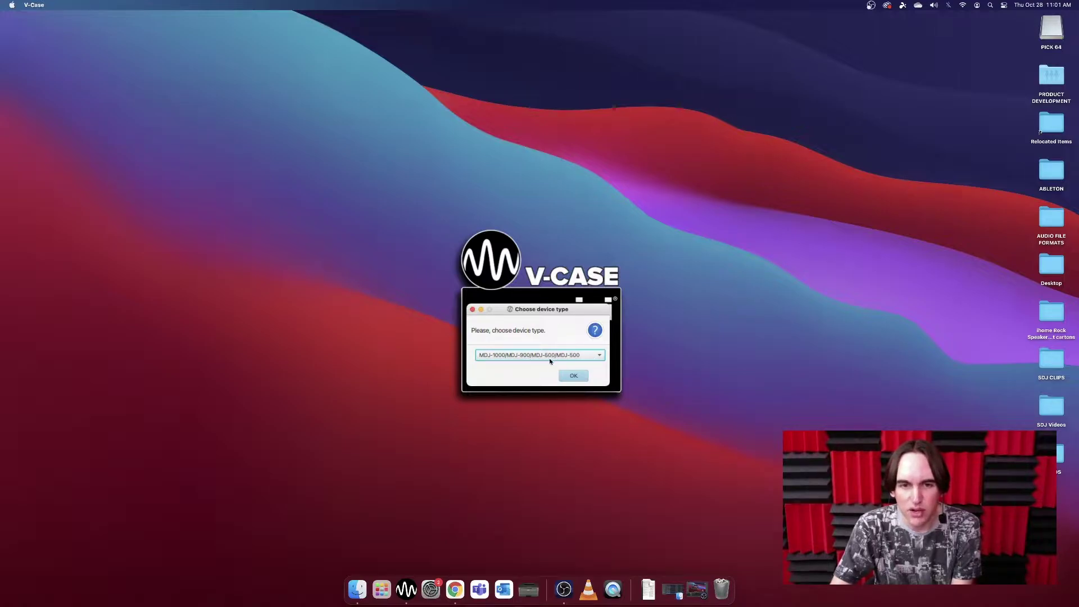
click(600, 357)
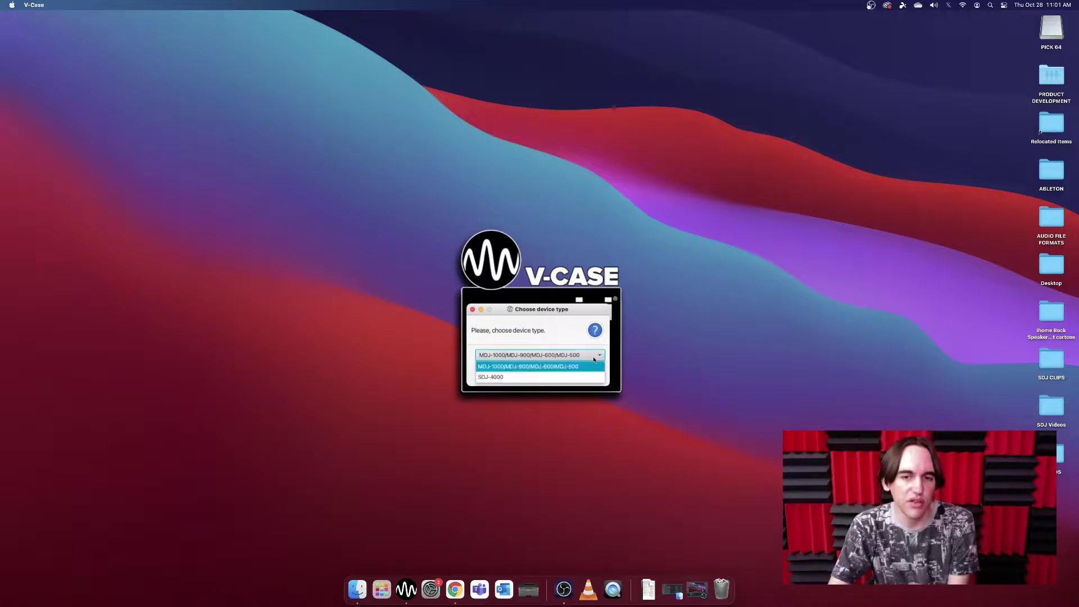
click(522, 374)
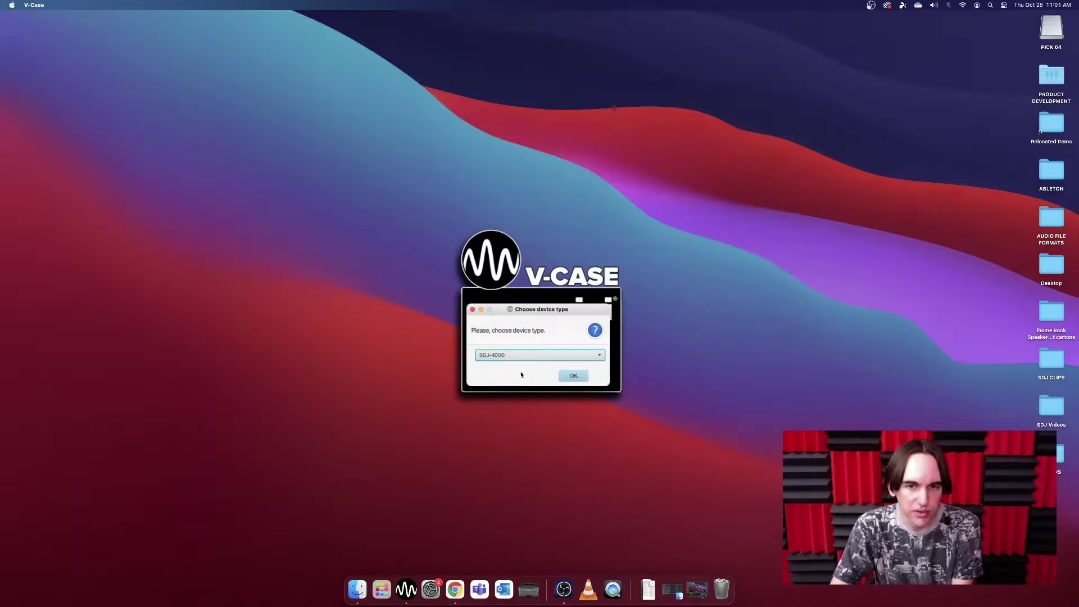
click(569, 376)
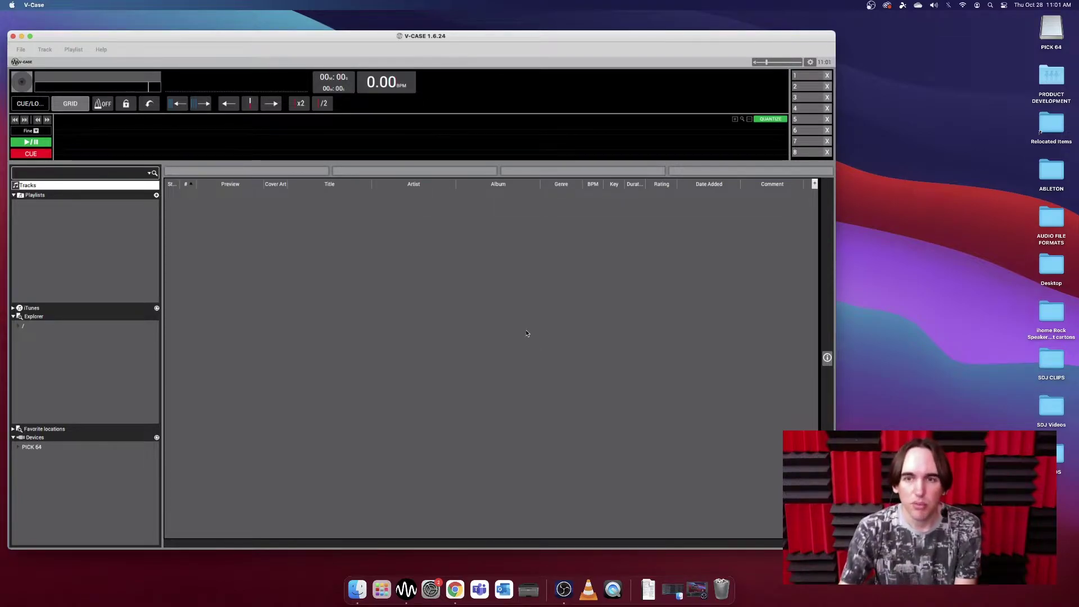
Import the MP3 files from Acid through Thump in the Youtube Music folder into the V-CASE track library.
click(358, 588)
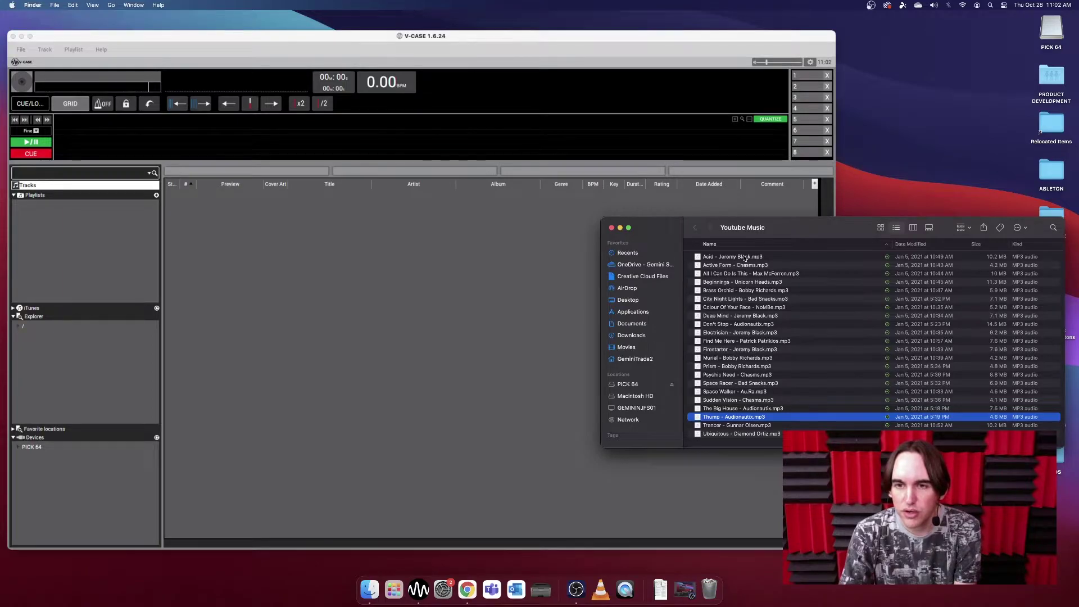
click(745, 257)
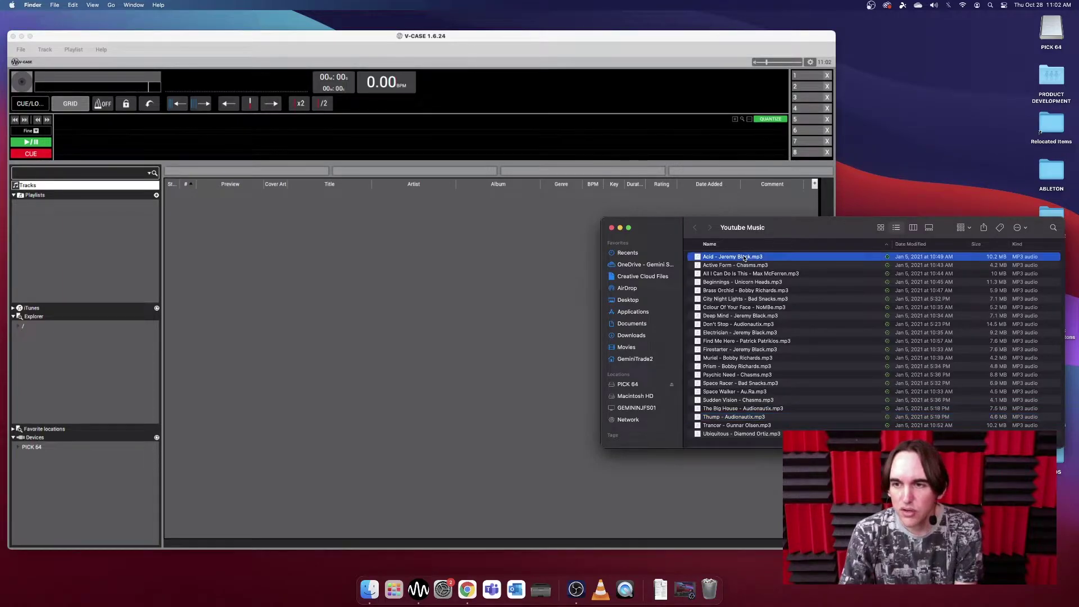
shift+click(745, 417)
drag(795, 310, 488, 287)
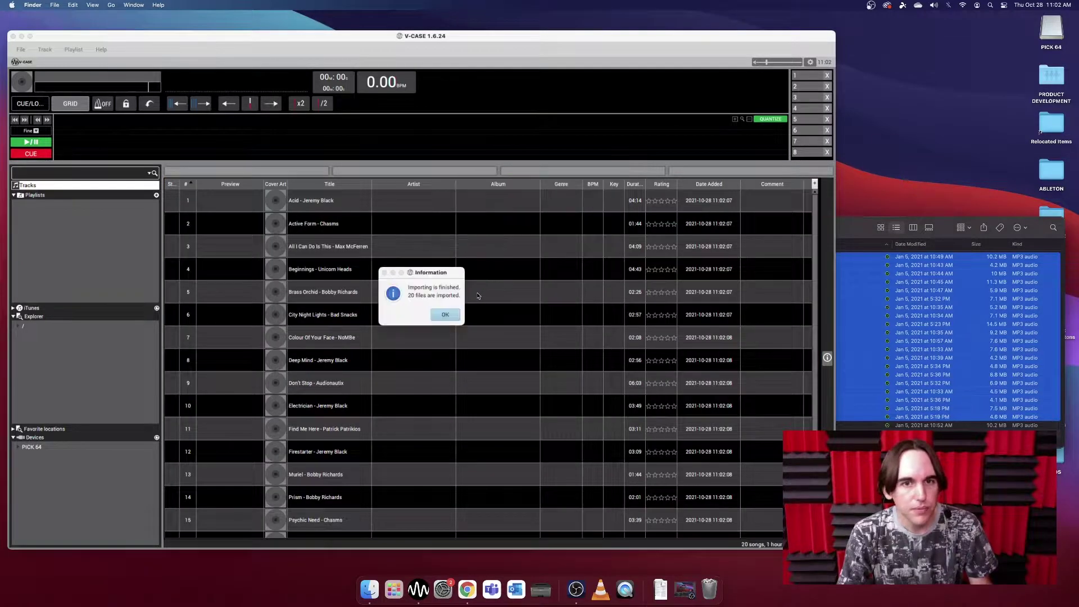
click(452, 309)
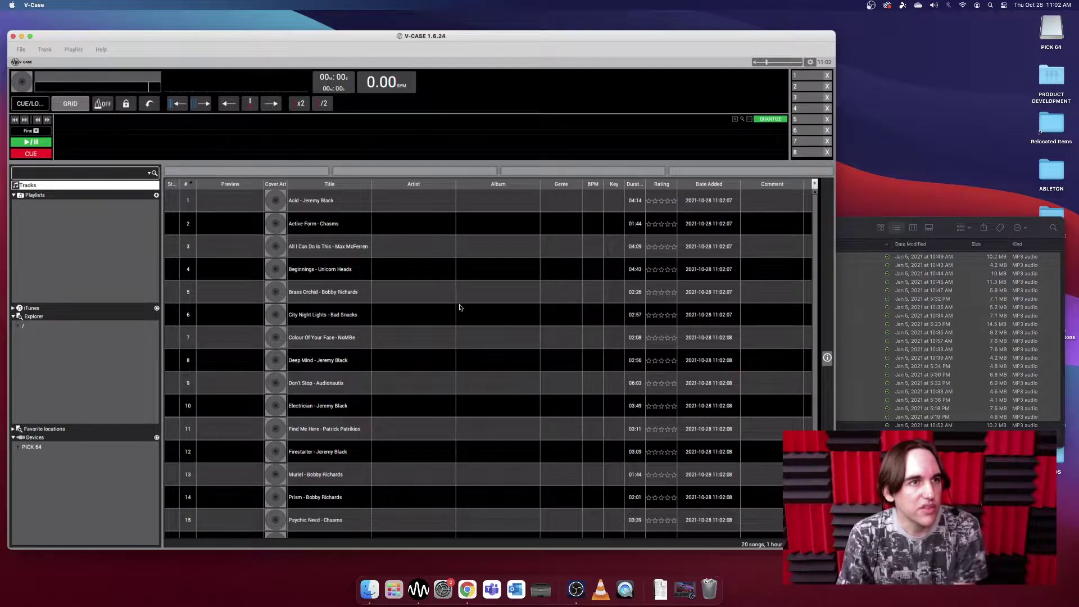
click(25, 52)
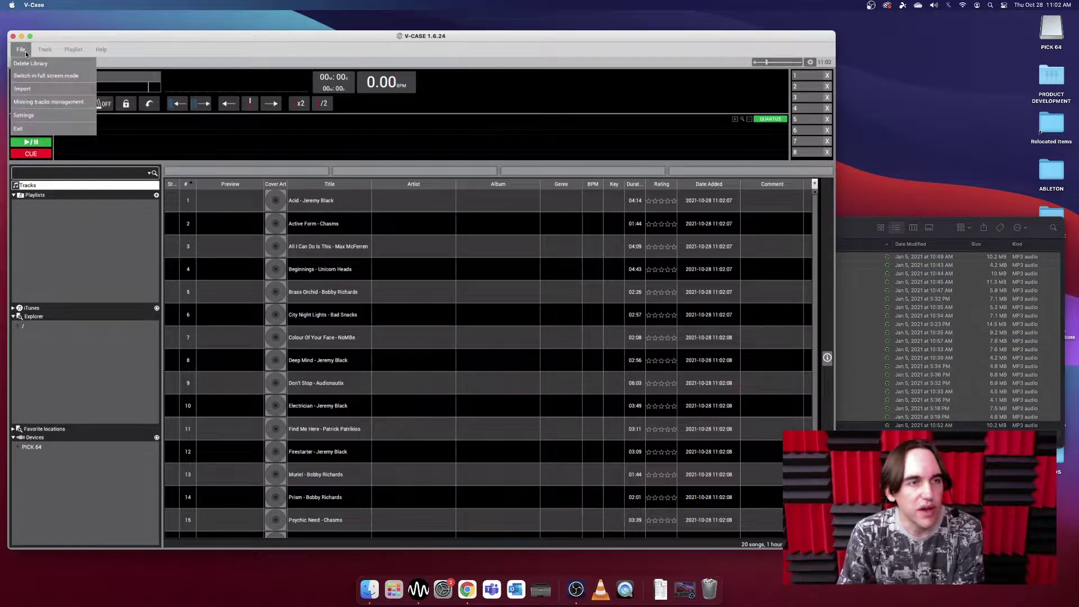
mouse_move(40, 88)
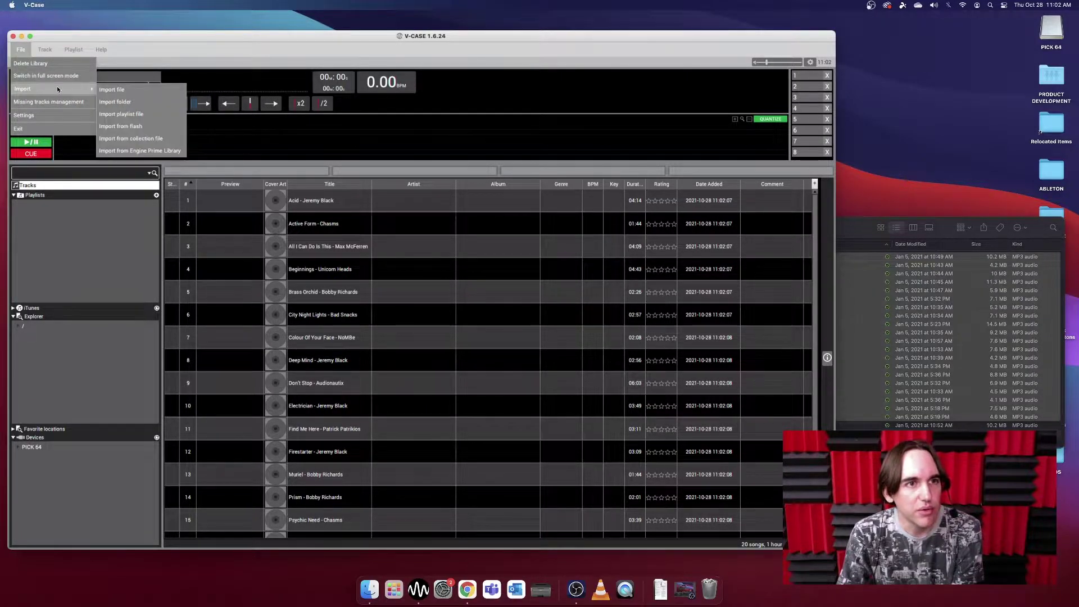
click(158, 76)
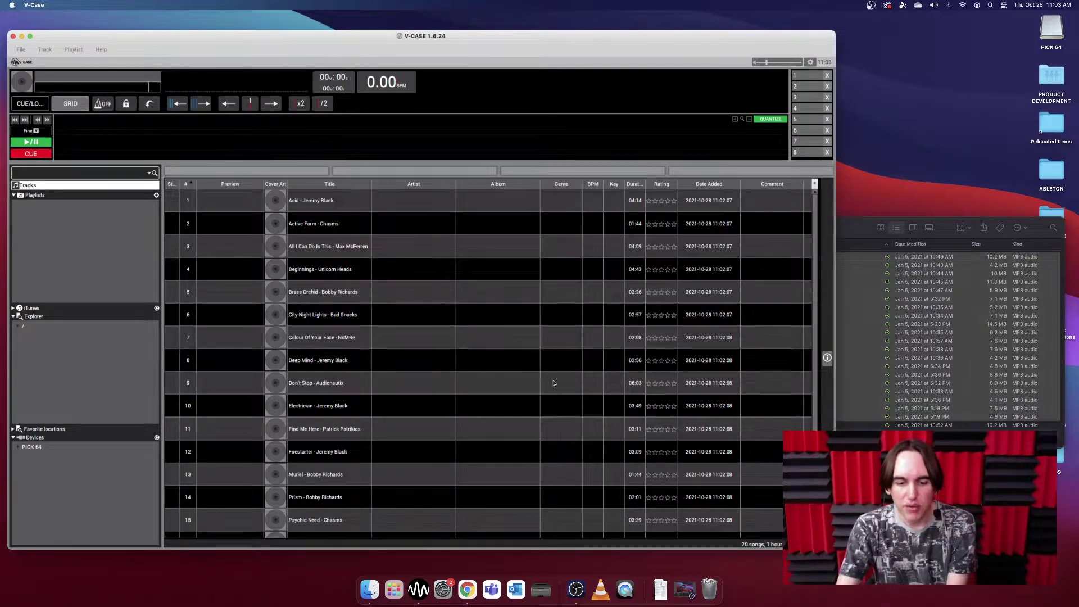
Run a full analysis on the first five tracks in the library, Acid through Brass Orchid.
click(395, 209)
shift+click(408, 285)
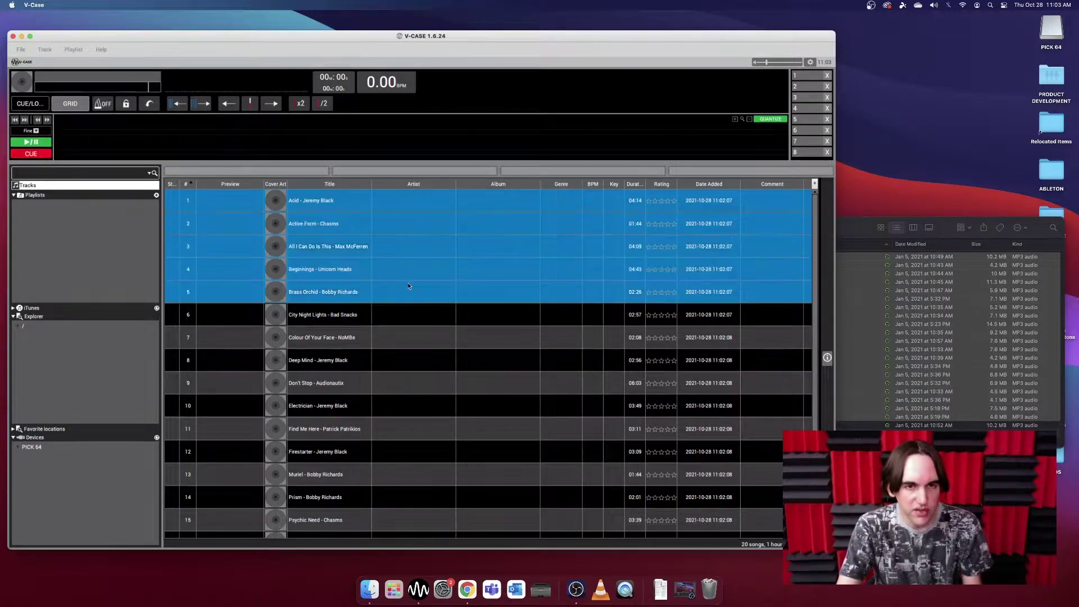
right_click(409, 285)
mouse_move(445, 307)
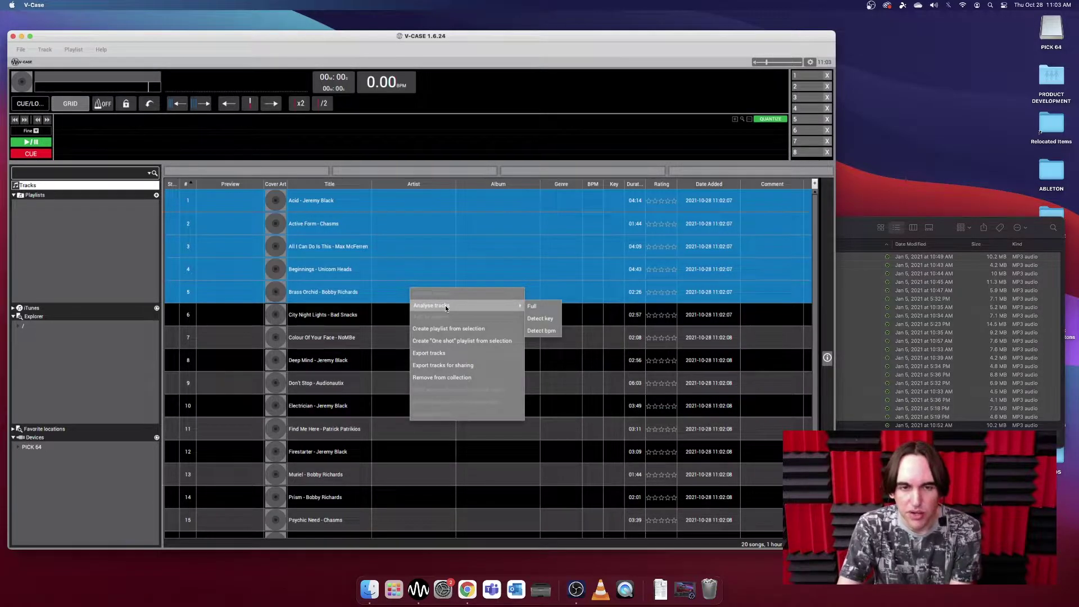
click(542, 317)
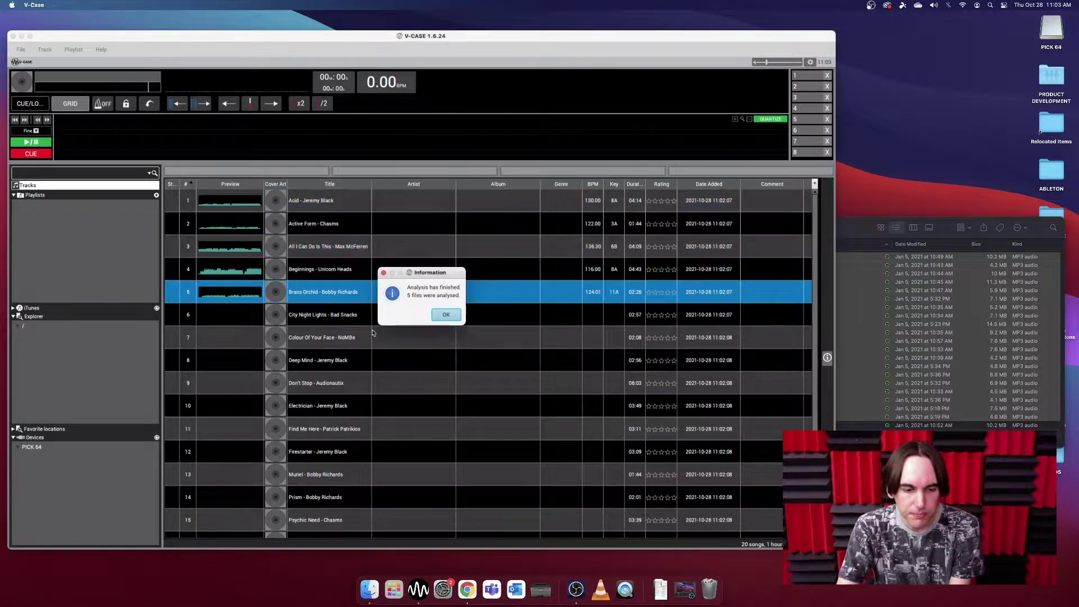
click(445, 315)
Open the first track's information, shorten its title to "Acid" and enter the artist's name in the Artist field.
click(352, 308)
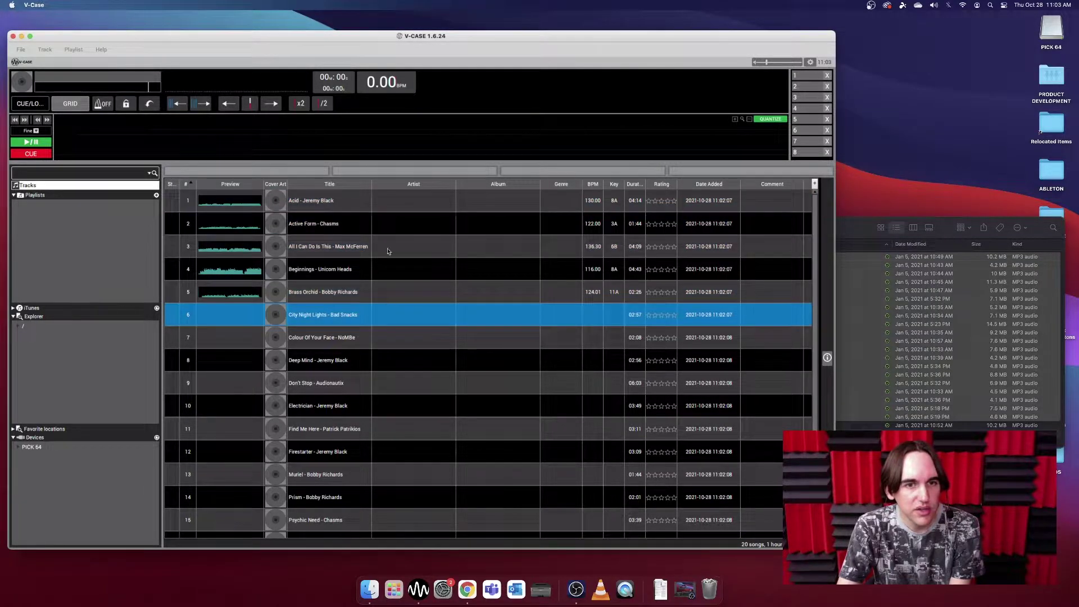
click(393, 209)
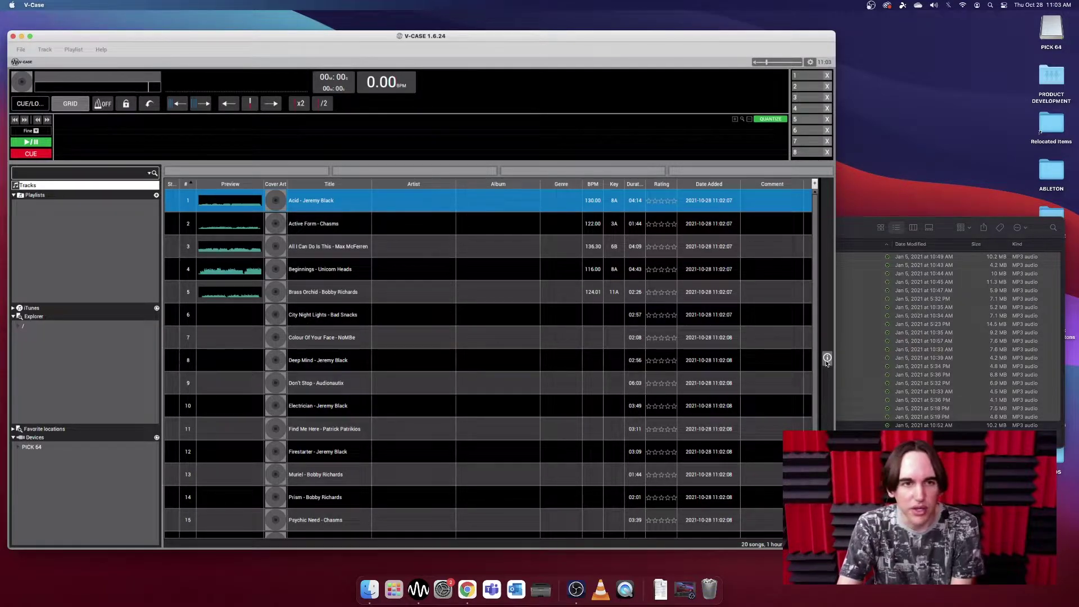
click(826, 359)
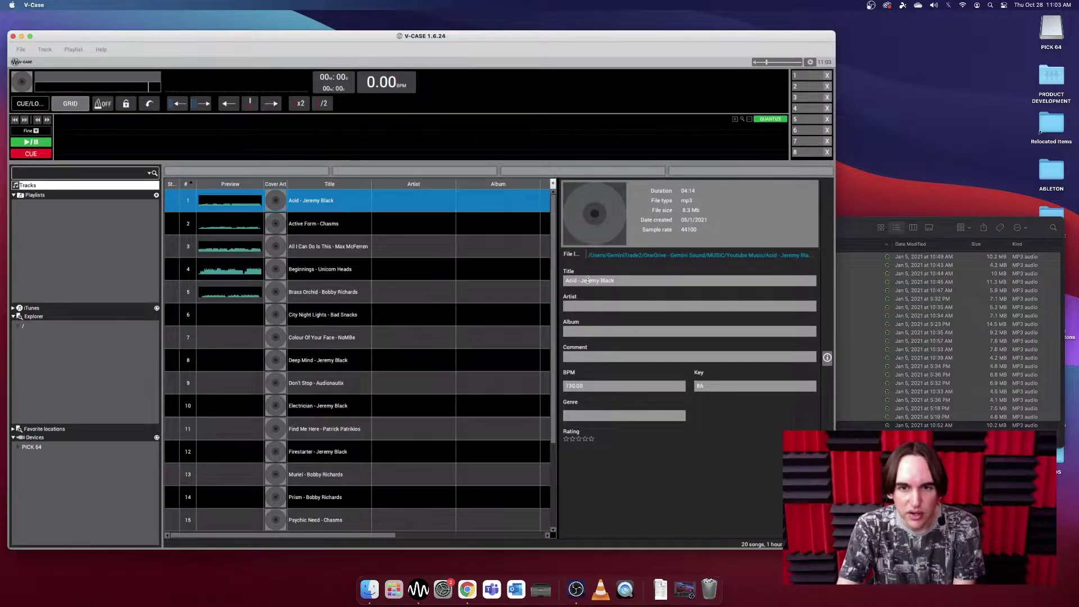
drag(582, 281, 615, 280)
key(BackSpace)
click(595, 304)
text(Jeremy Black)
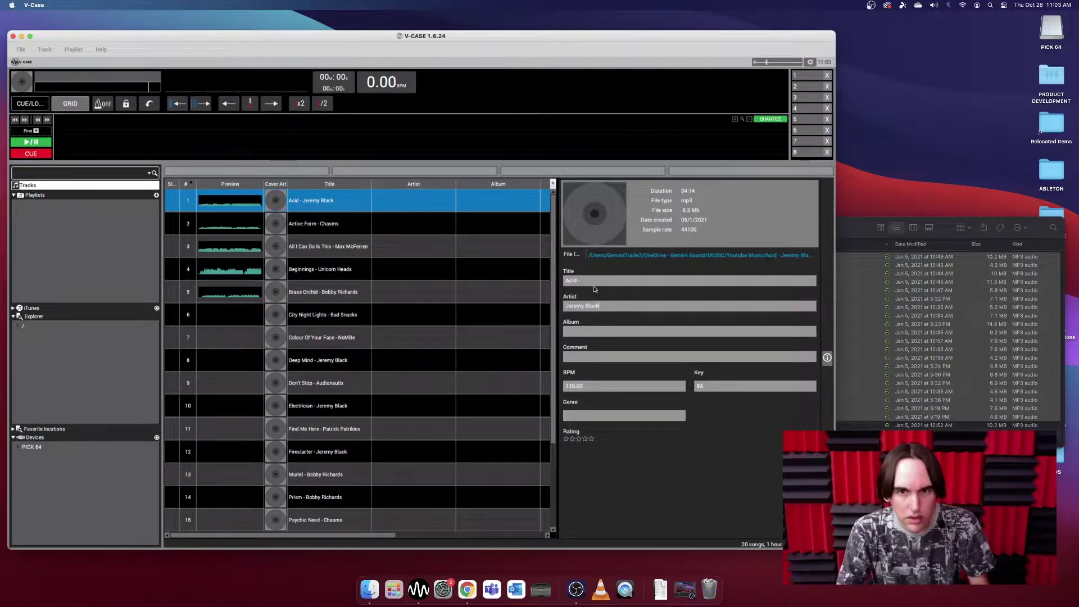
click(595, 280)
key(BackSpace)
key(BackSpace)
key(BackSpace)
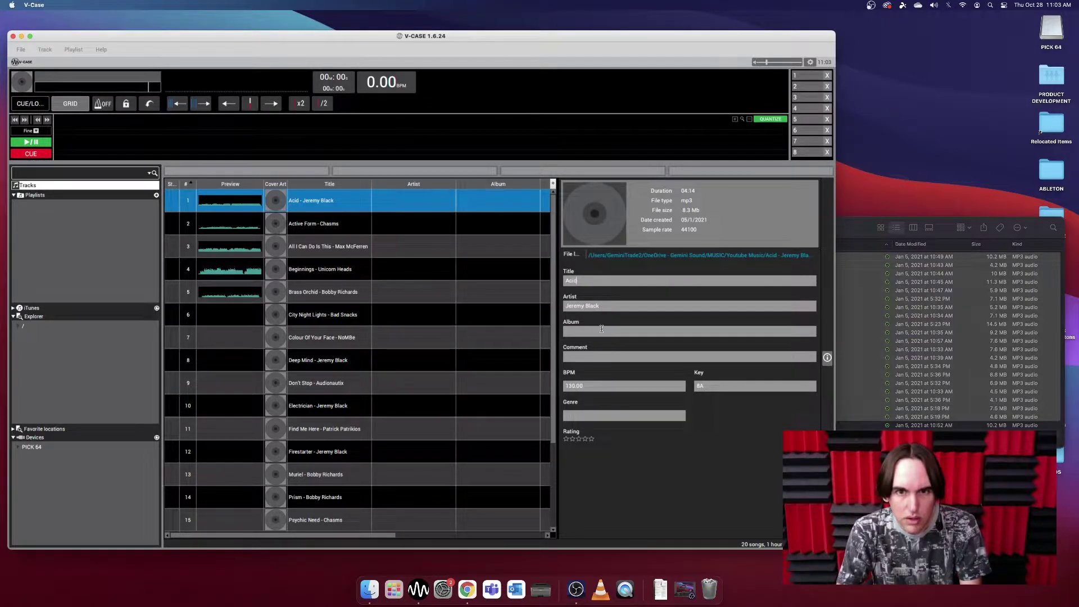
Set the Acid track's album to "Youtube Music", genre to "Dance" and comment to "Uptempo FIRE", and close its information.
click(601, 329)
text(Youtube)
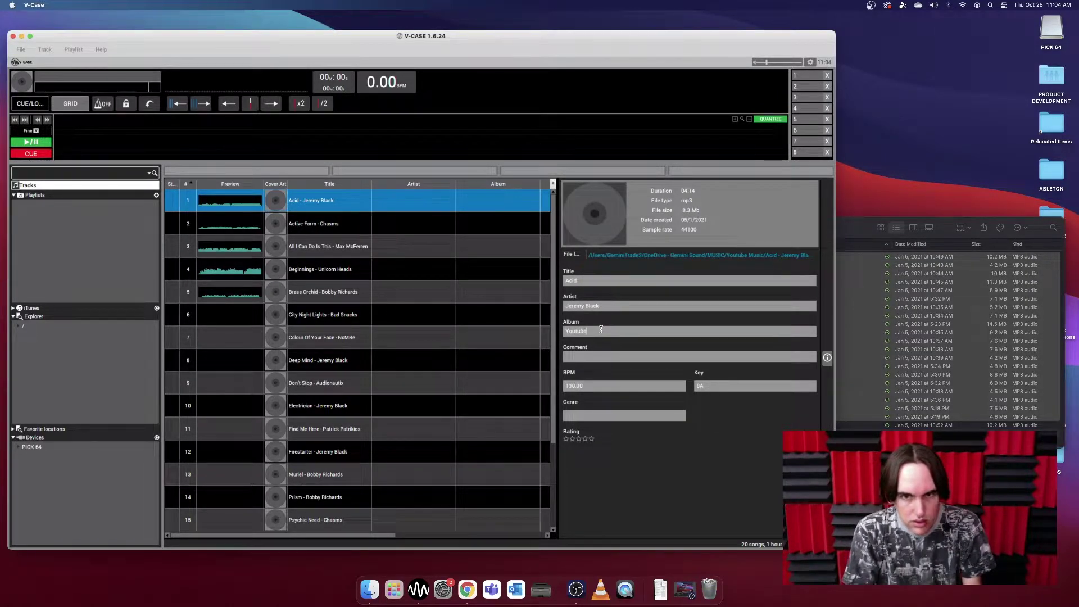
text( Music)
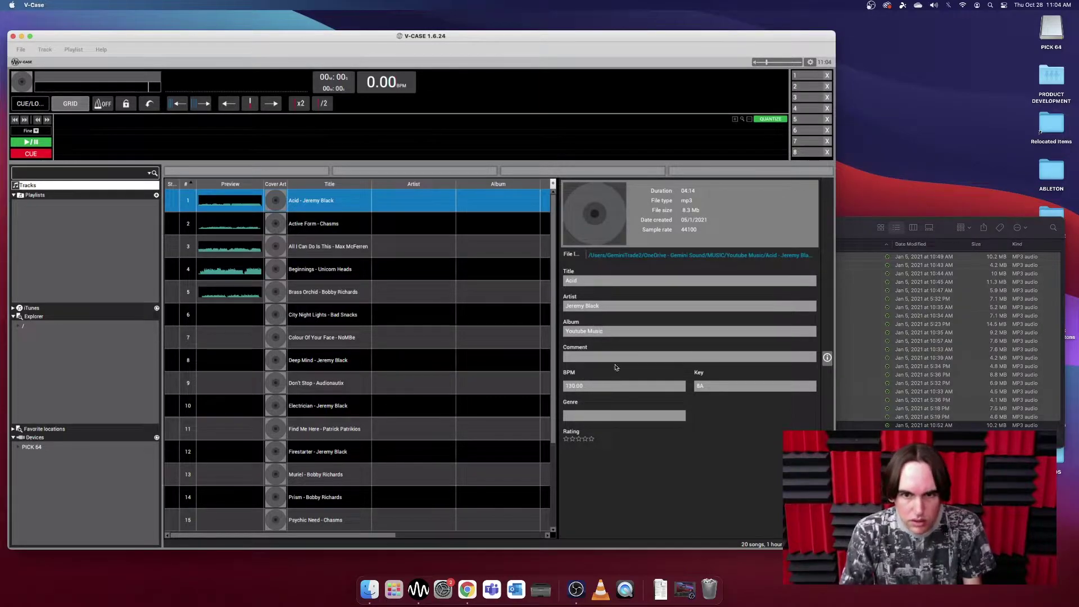
click(606, 416)
text(Djnce)
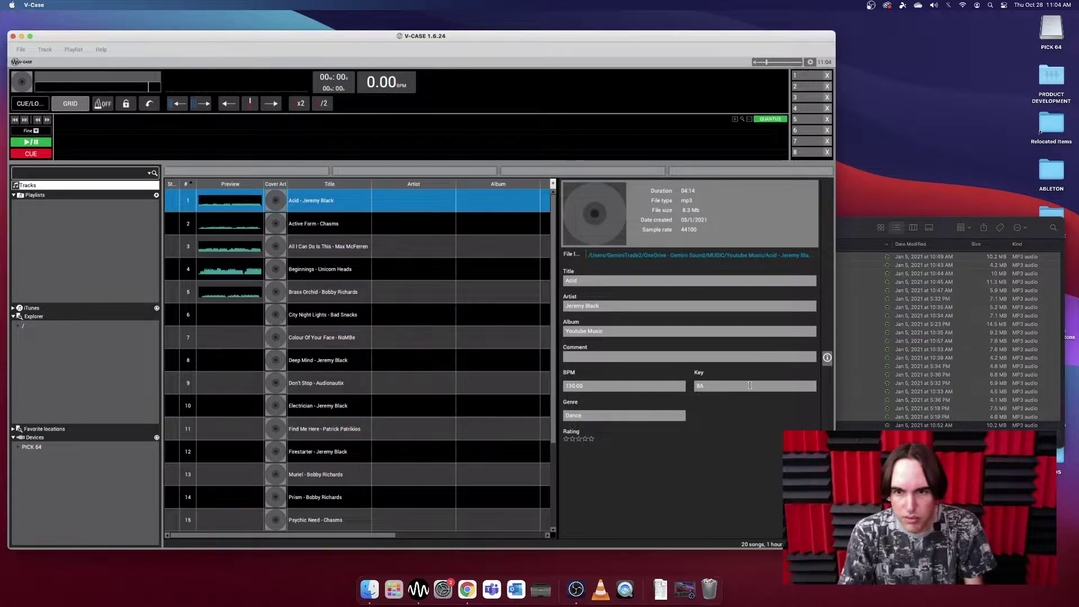
click(608, 355)
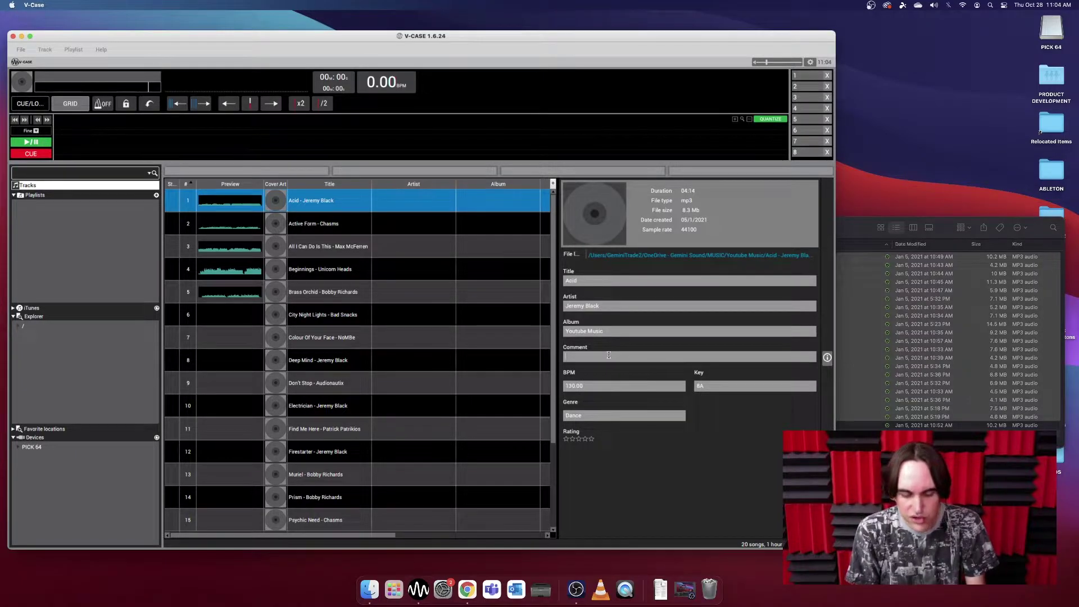
text(Uptempo FIRE)
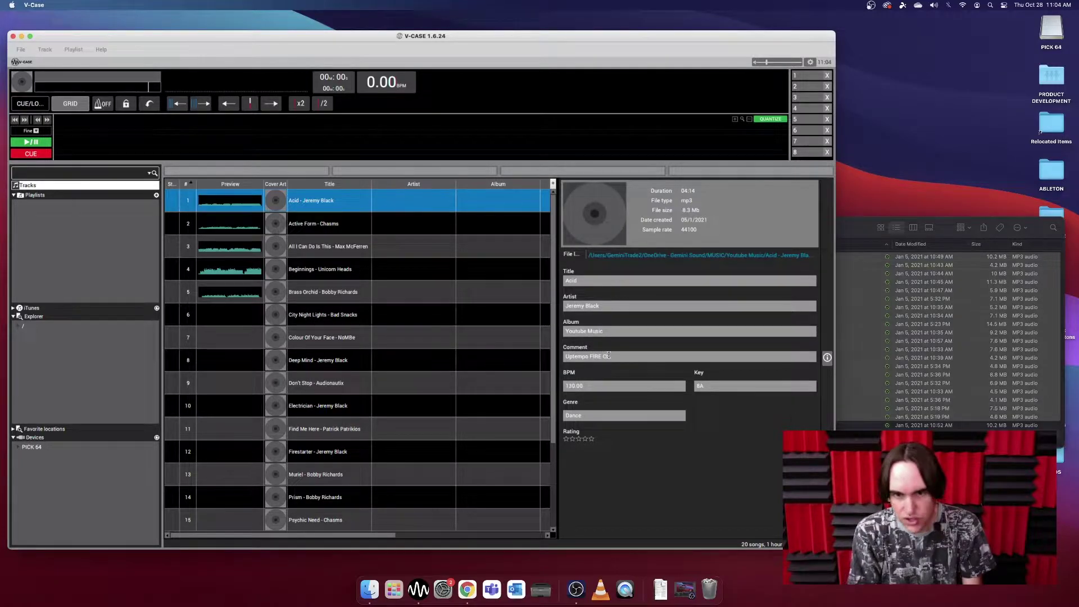
key(BackSpace)
key(BackSpace)
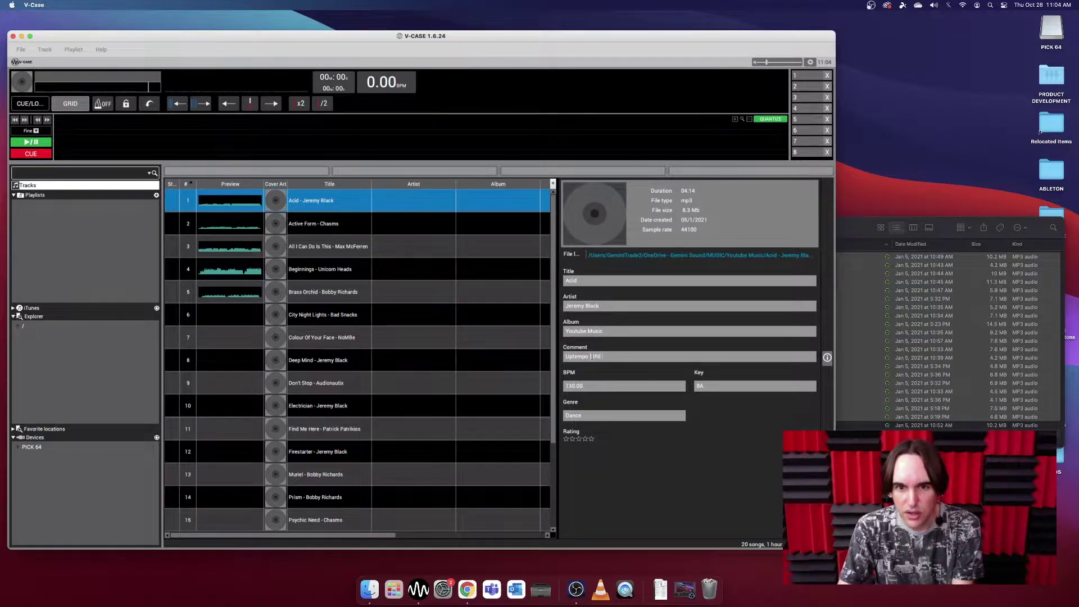
key(Return)
click(827, 358)
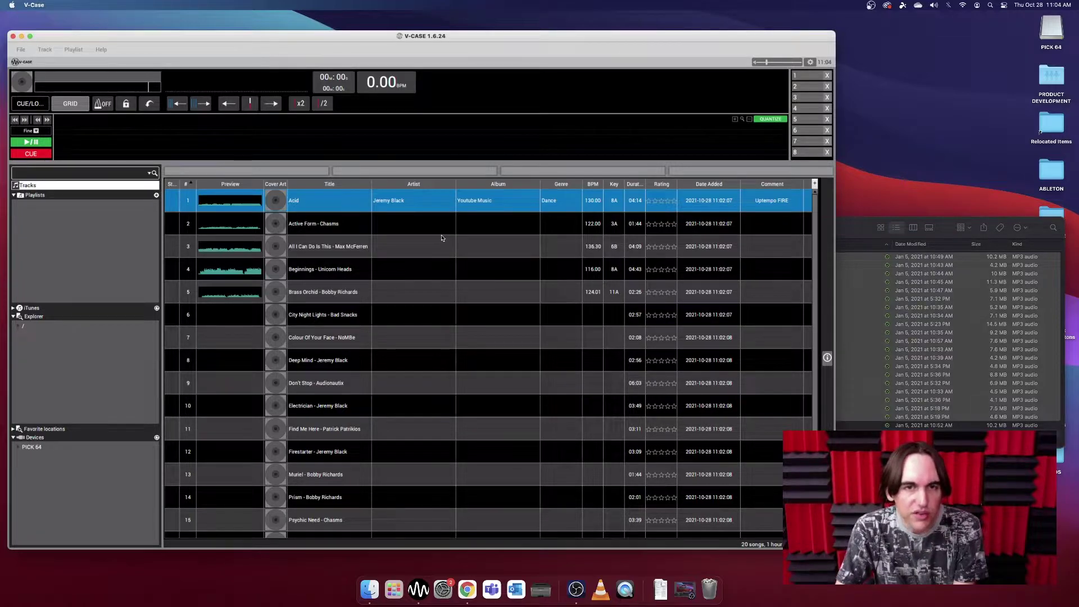
Open the Acid track's Genre and BPM cells for direct editing in the track list.
double_click(554, 201)
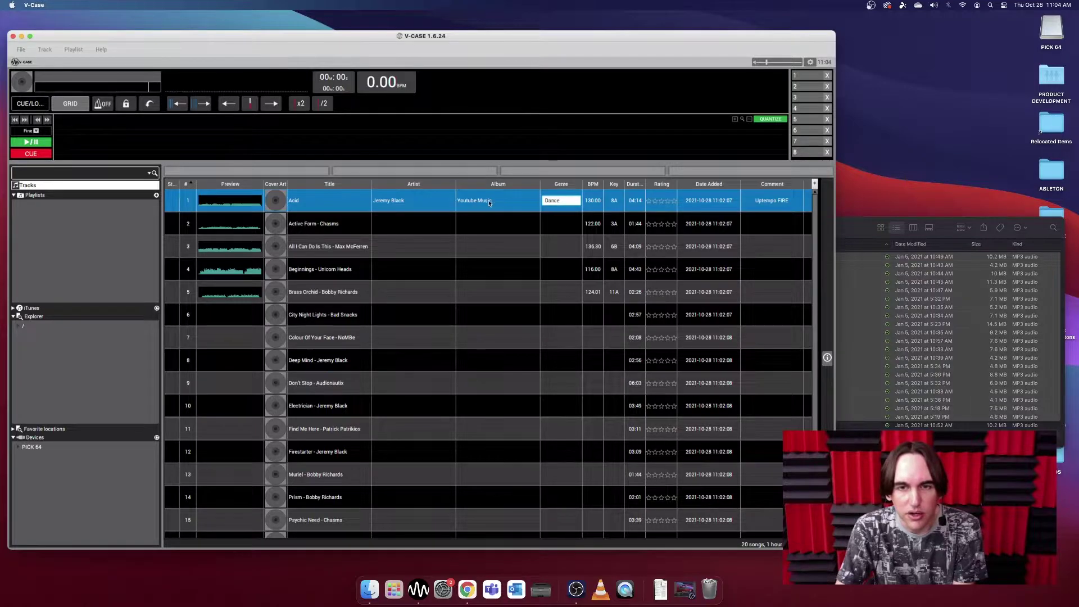
double_click(593, 201)
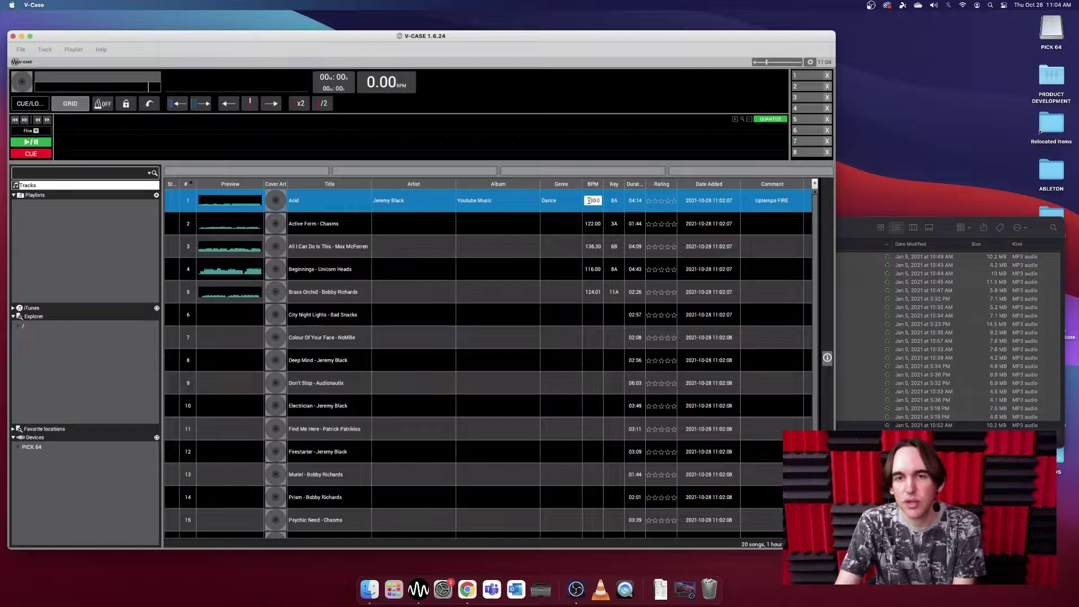
double_click(594, 201)
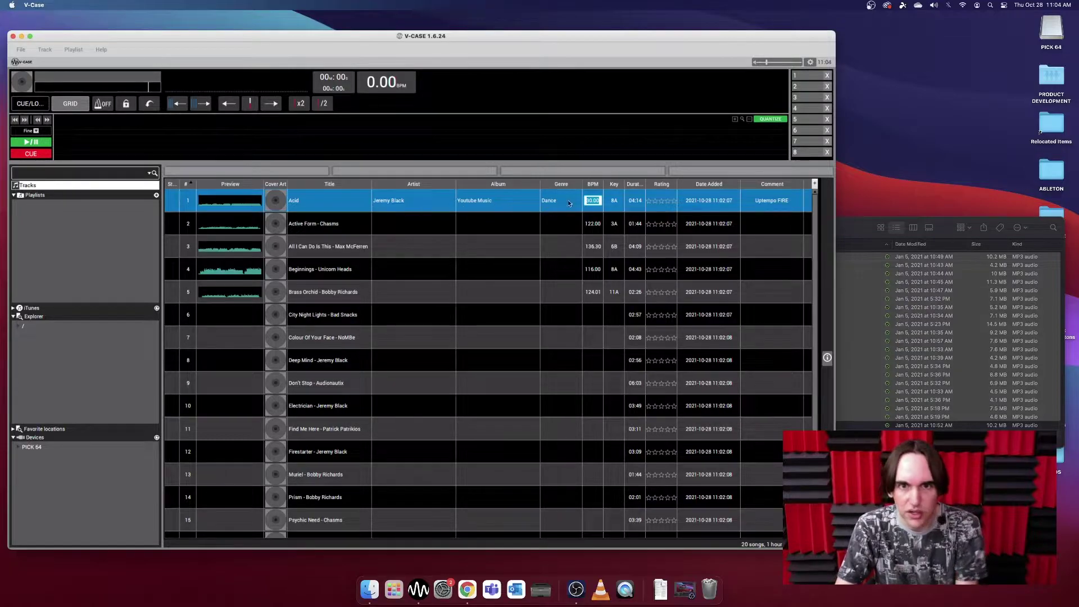
click(486, 207)
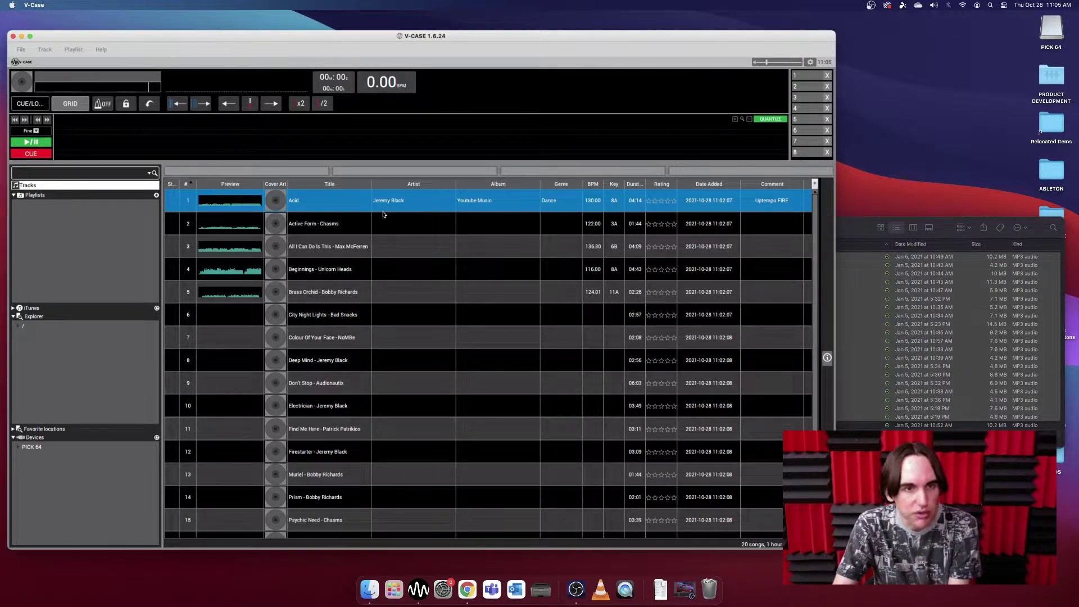
Load the Acid track into the player and play its opening seconds.
drag(346, 205, 332, 138)
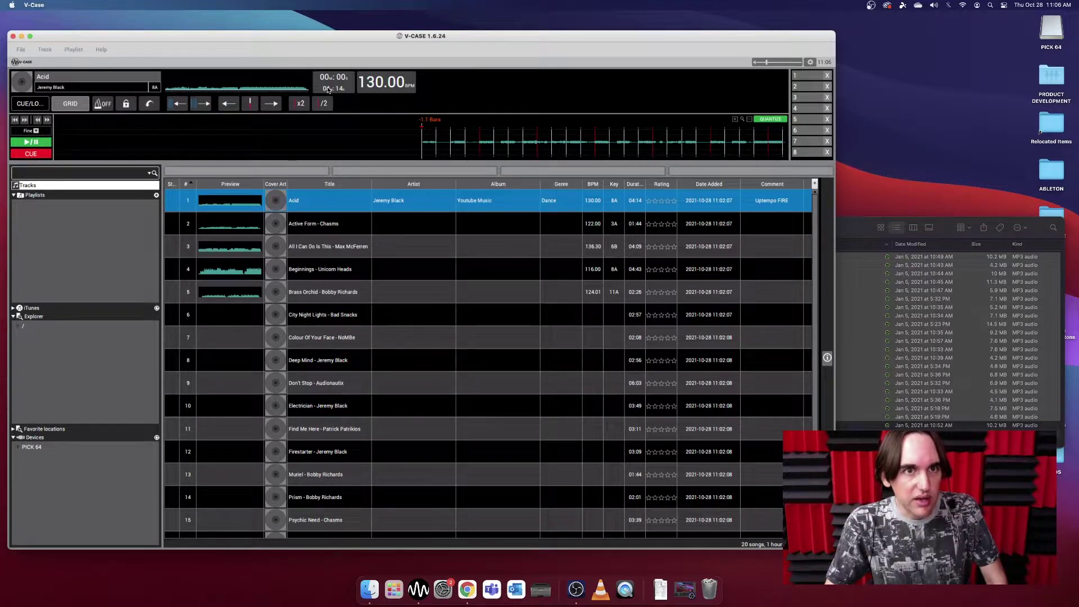
click(41, 144)
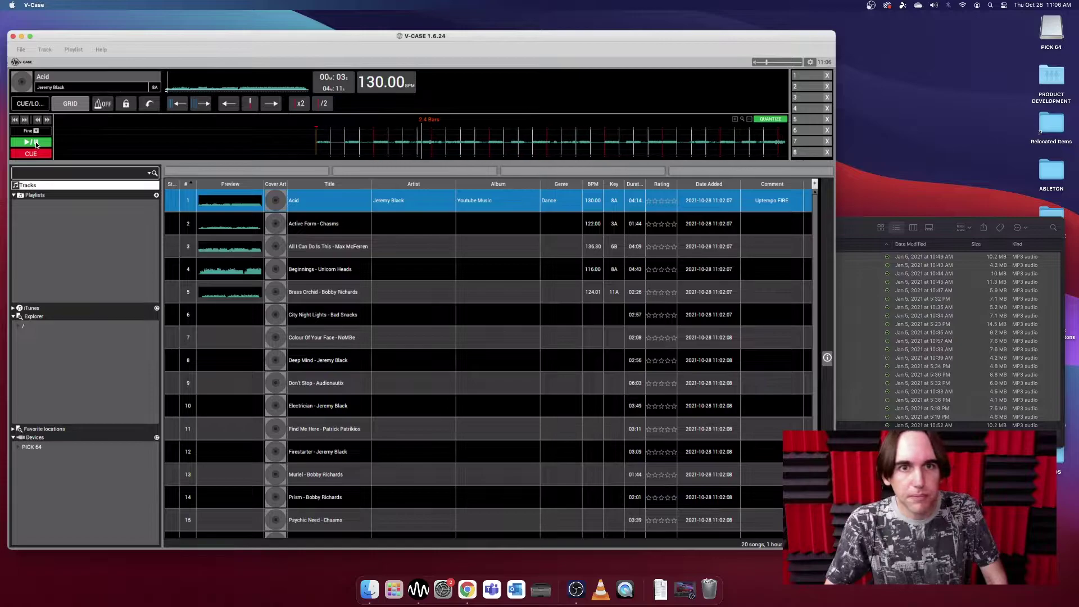
Compare the player's Cue/Loop controls with its Grid controls by switching between the two sets.
click(37, 107)
click(61, 107)
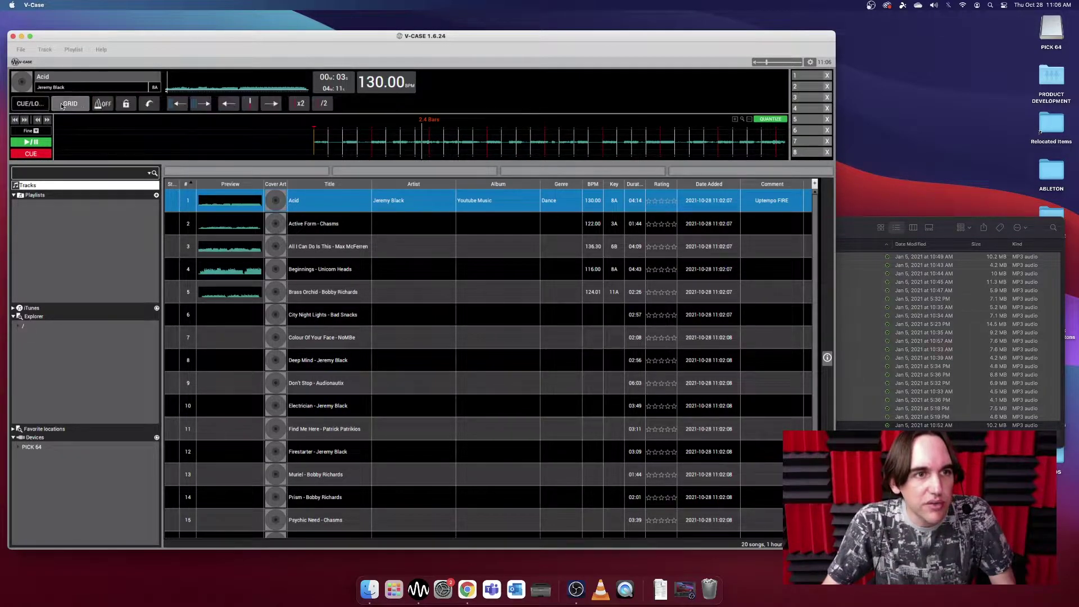
click(39, 106)
click(62, 106)
click(40, 106)
click(62, 106)
click(40, 106)
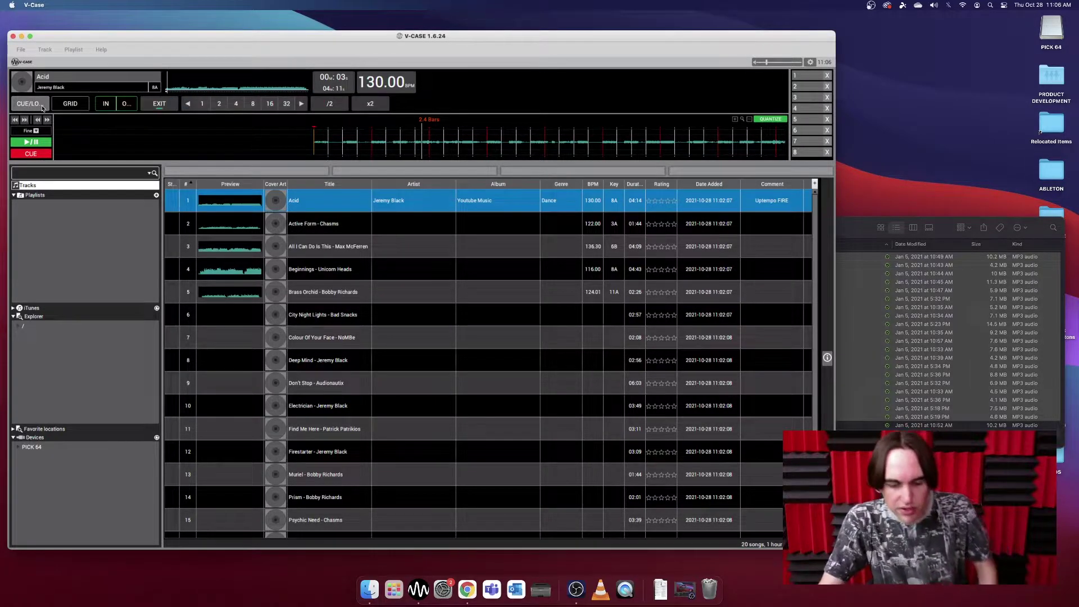
click(62, 104)
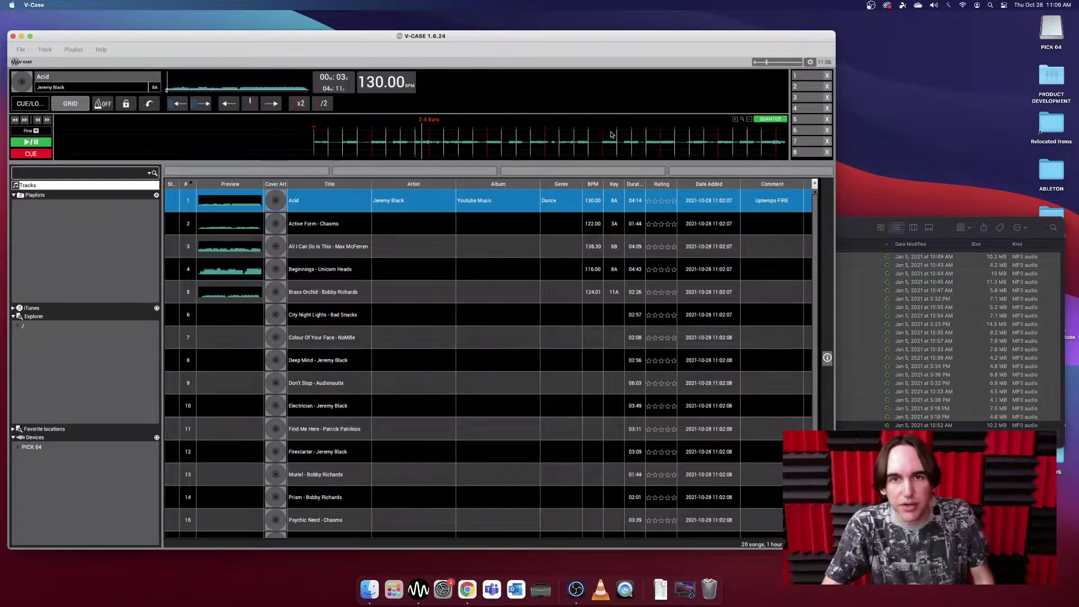
With the Cue/Loop controls shown, set loop in and out points around bar 6 of Acid and resize the loop to 4 beats.
click(28, 104)
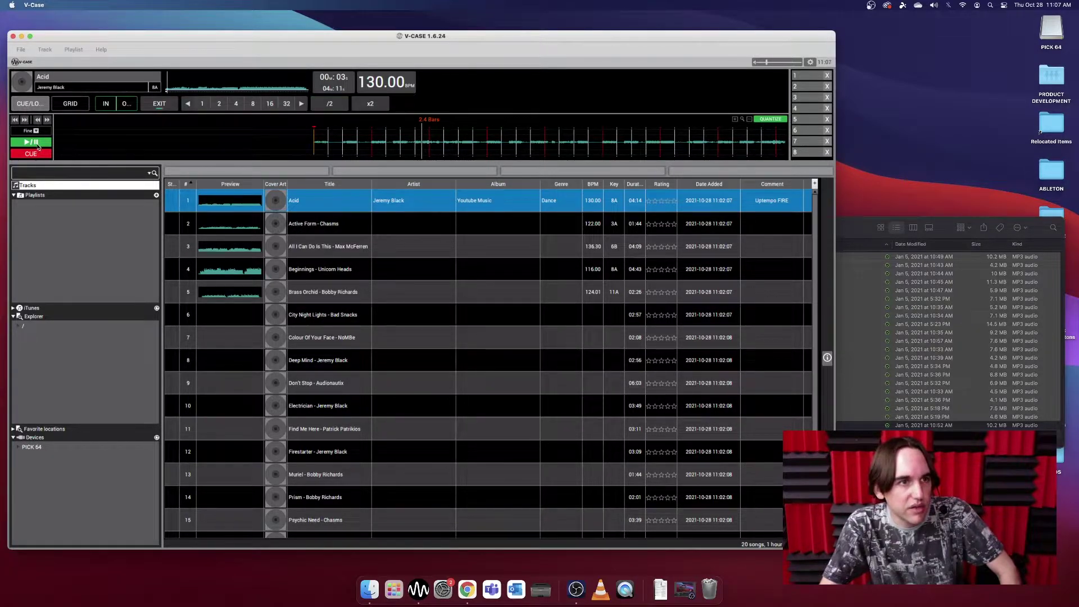
click(106, 105)
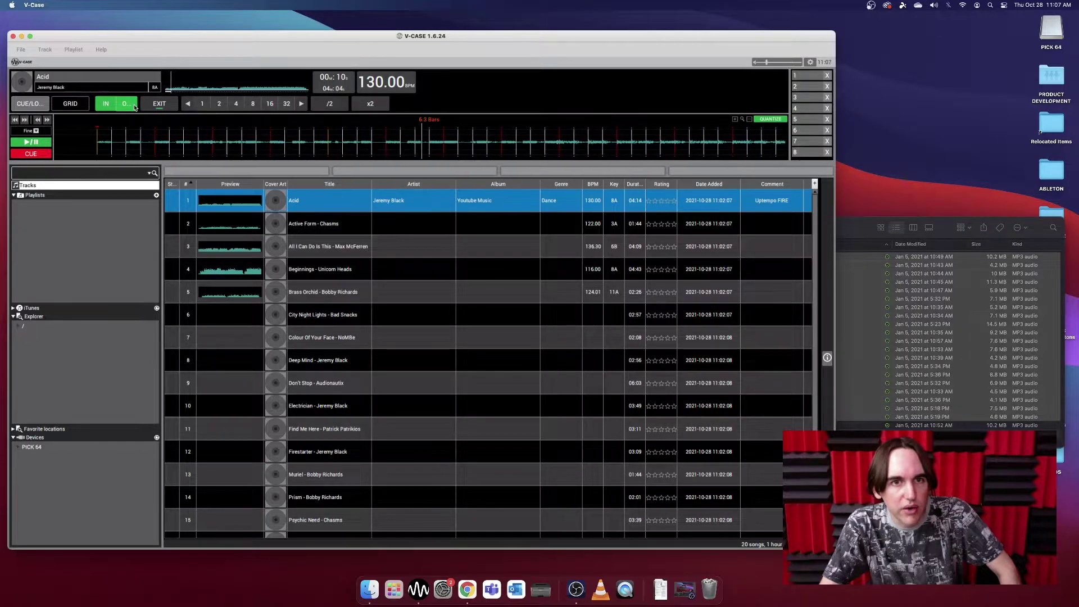
click(134, 108)
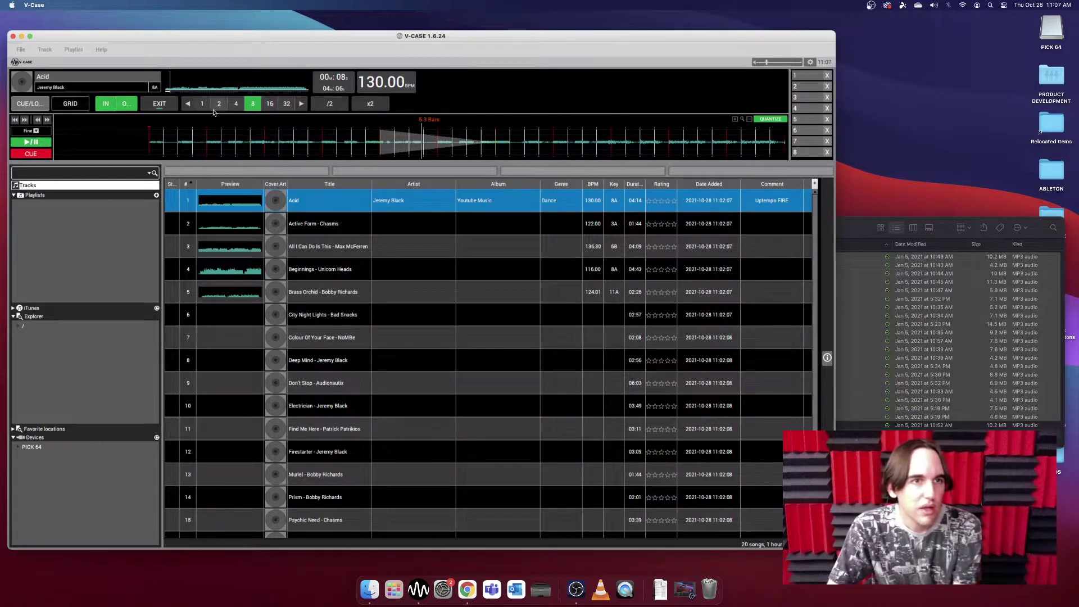
click(330, 106)
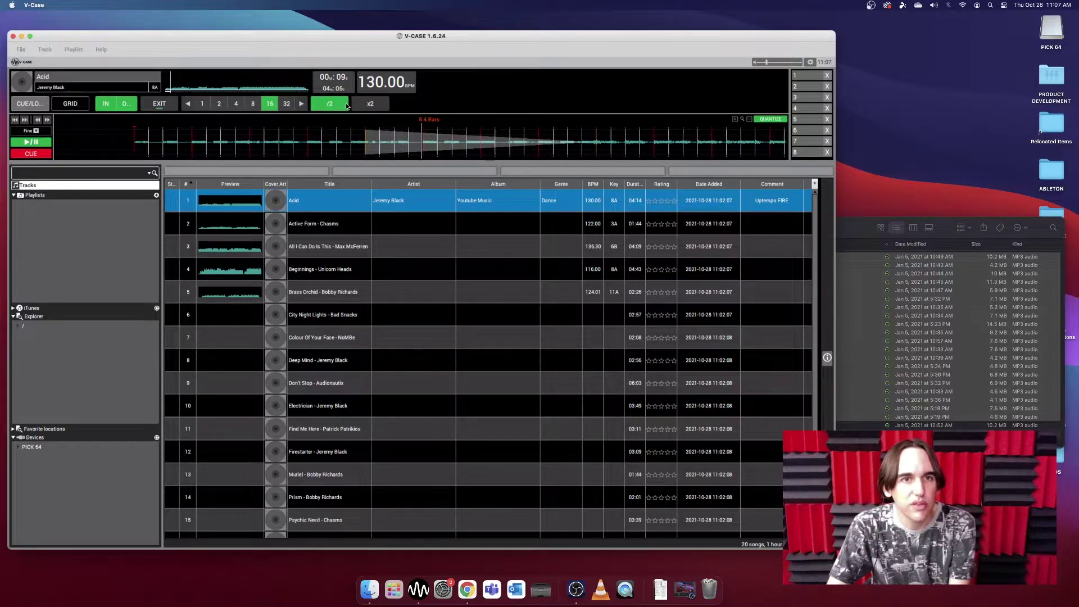
click(370, 105)
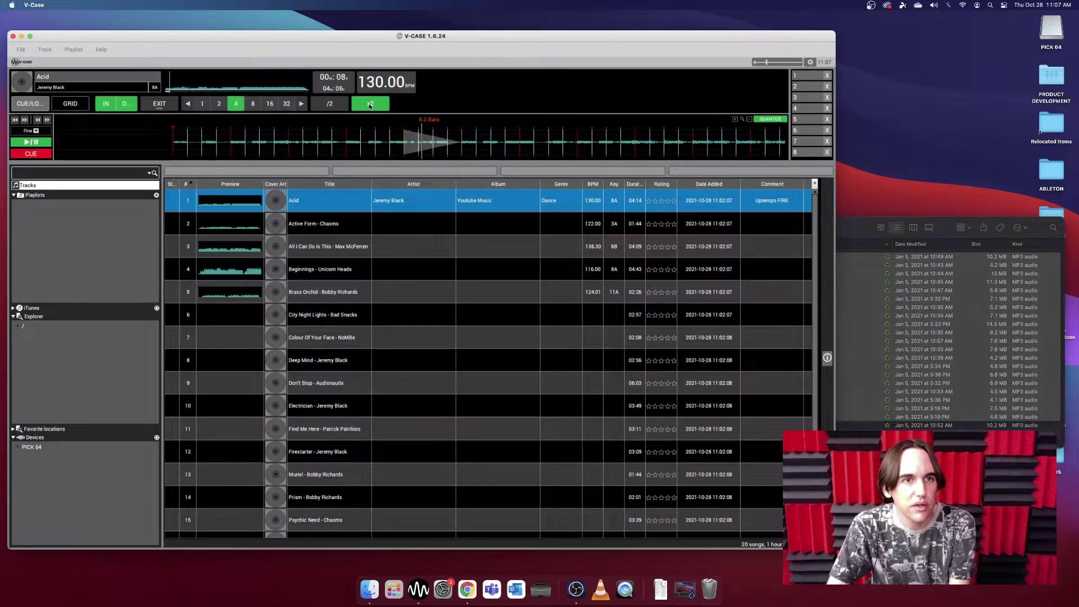
Exit the active loop, re-enter it with Reloop and exit it again.
click(158, 105)
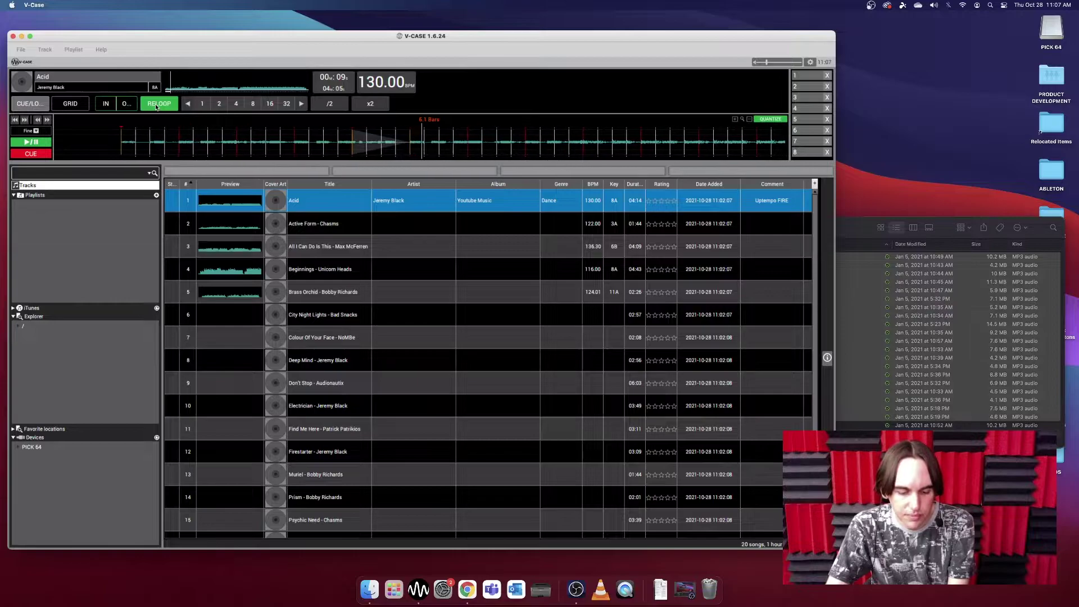
click(161, 105)
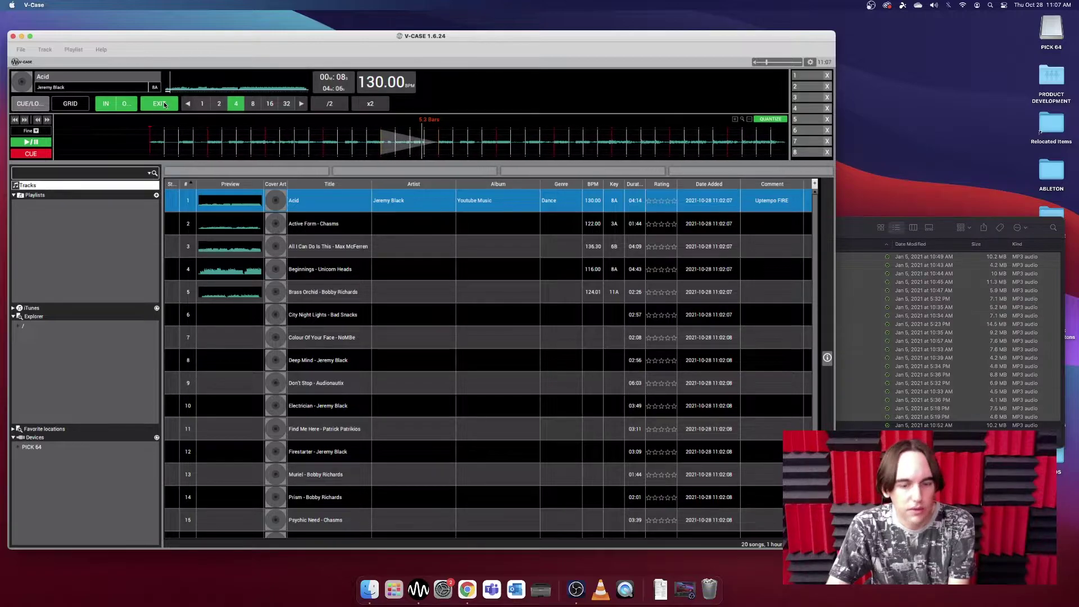
click(162, 104)
click(105, 105)
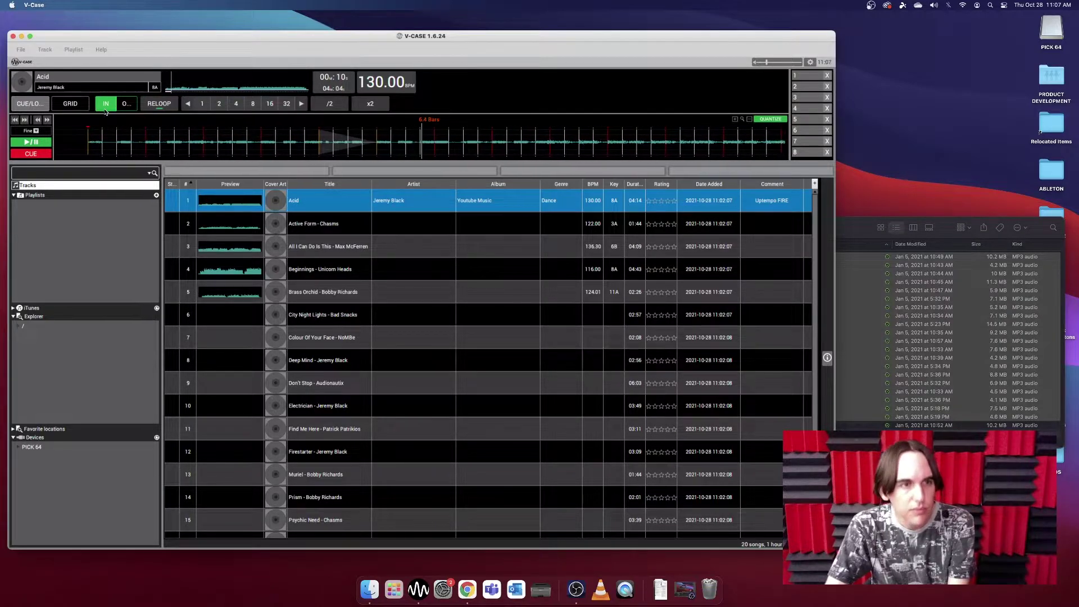
Examine the Acid waveform and its beat markers at closer and wider zoom levels around bar 7.
click(734, 120)
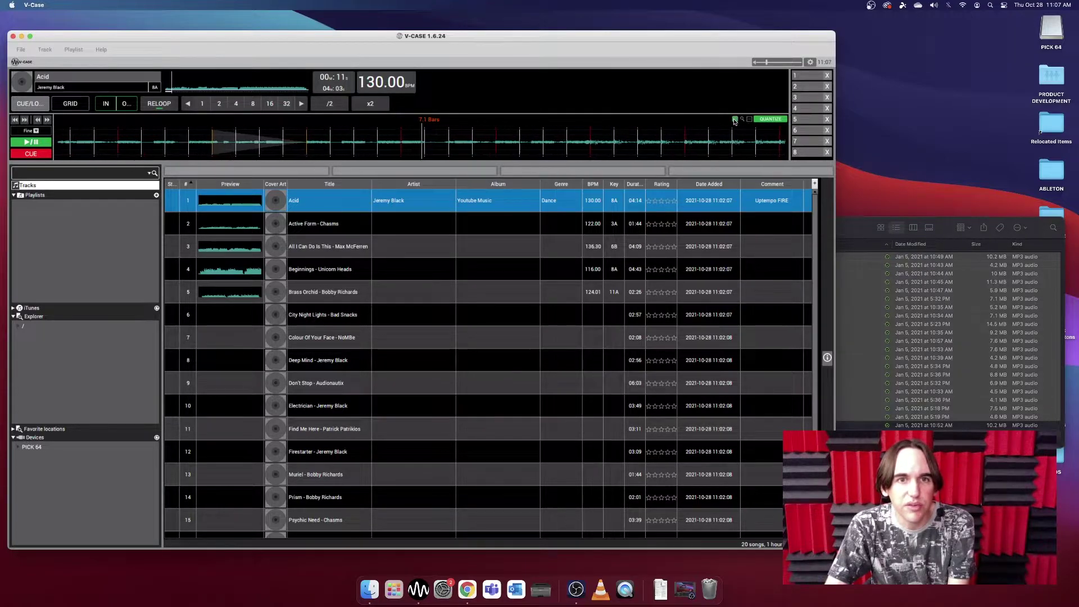
click(733, 120)
click(734, 120)
click(734, 120)
click(734, 120)
click(734, 119)
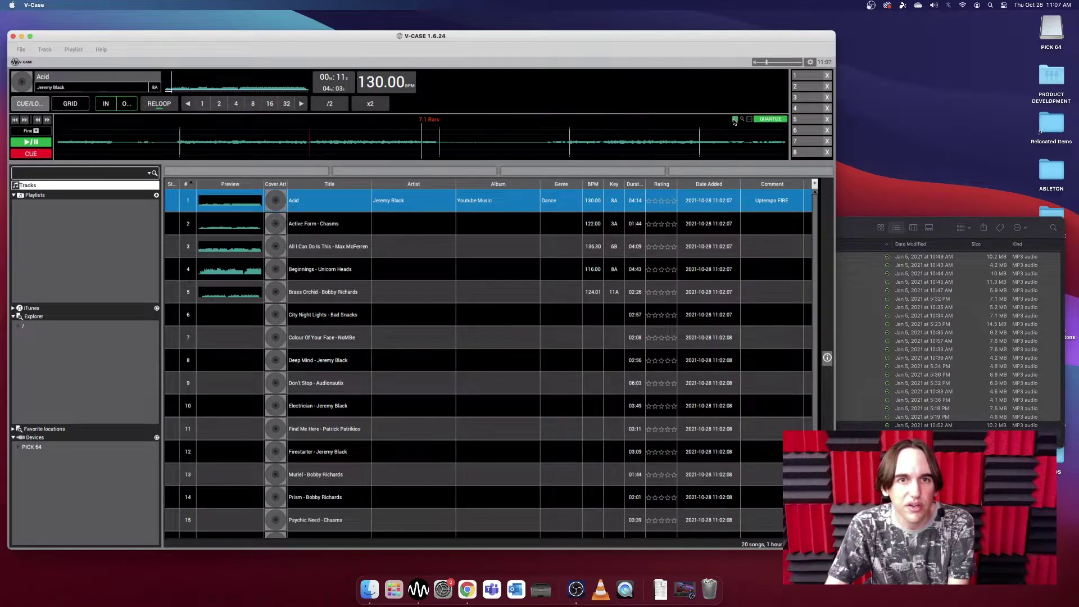
drag(598, 151, 473, 150)
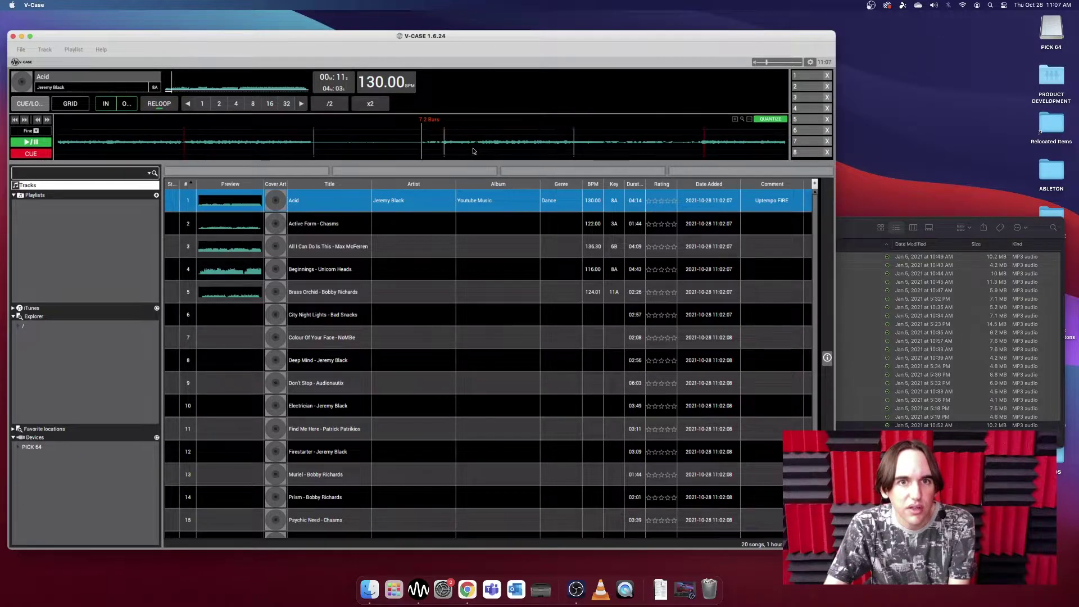
click(749, 120)
click(749, 119)
click(749, 120)
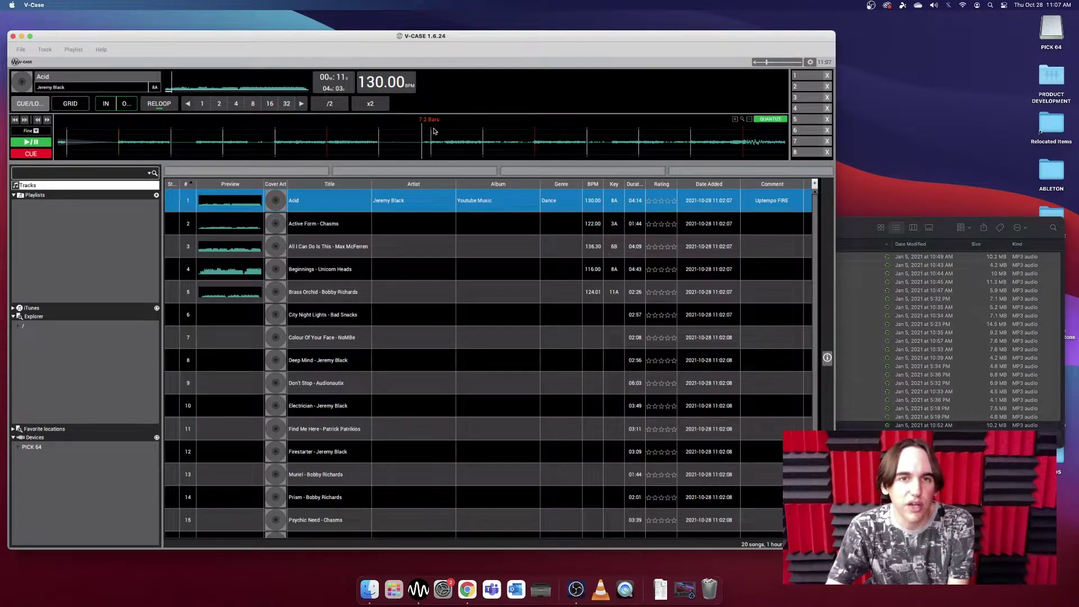
scroll(469, 147, down, 3)
scroll(472, 147, down, 5)
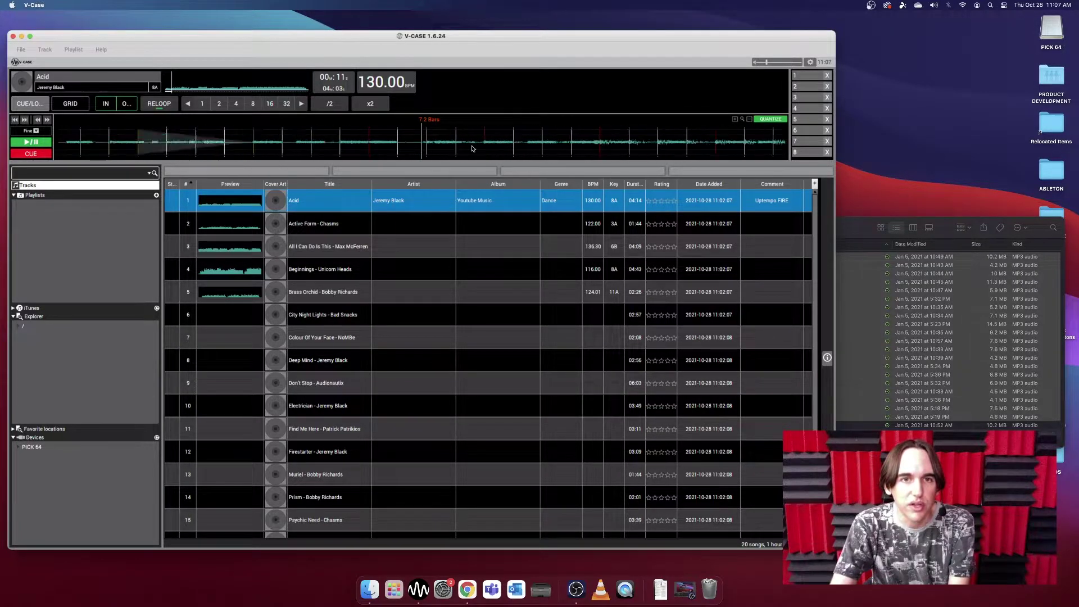
scroll(472, 147, up, 3)
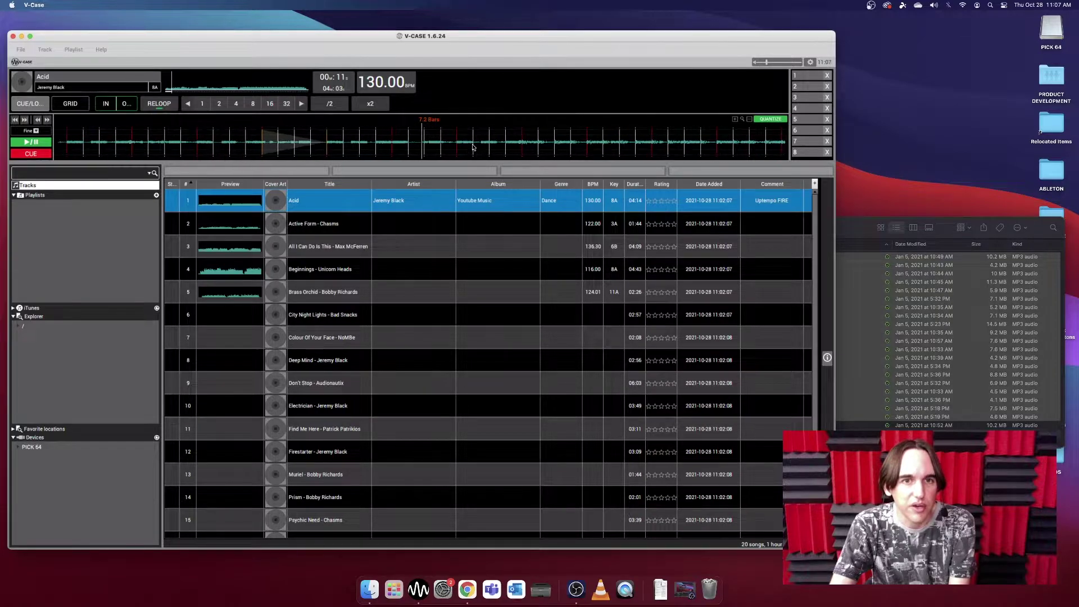
scroll(473, 147, down, 3)
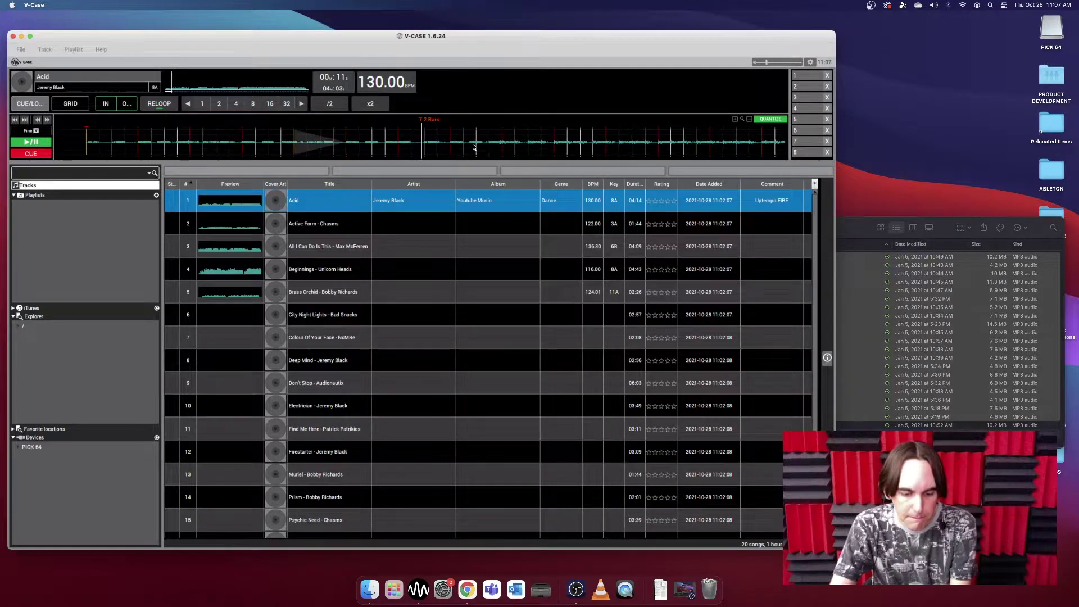
Toggle the player's Quantize option off and back on.
click(778, 120)
click(778, 120)
click(778, 120)
click(778, 120)
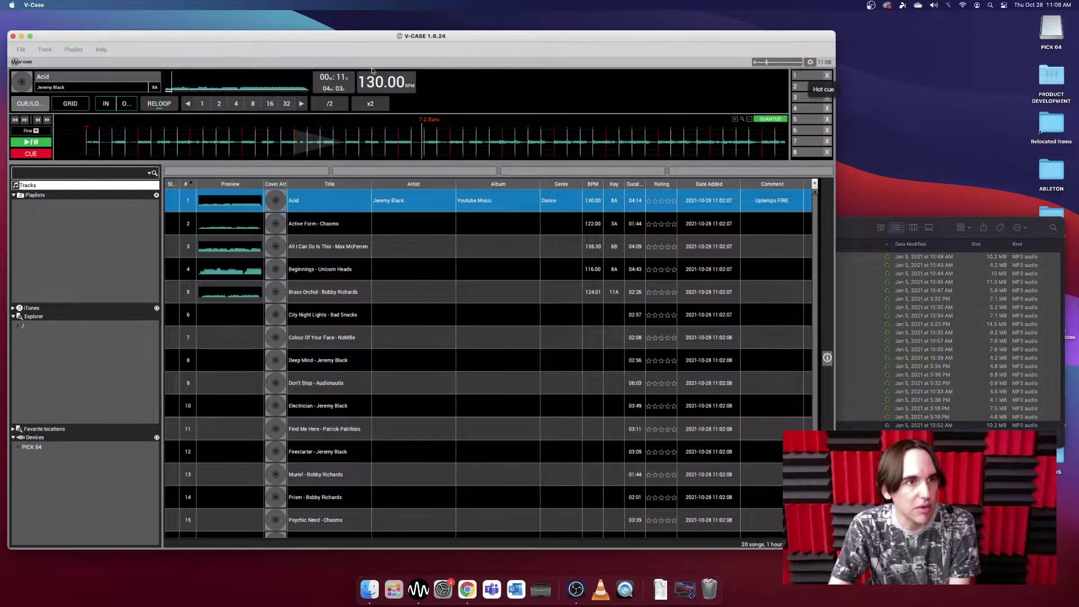
Set the player's search step to 8 Bars and skip forward through Acid to bar 128.1.
click(48, 121)
drag(48, 121, 49, 122)
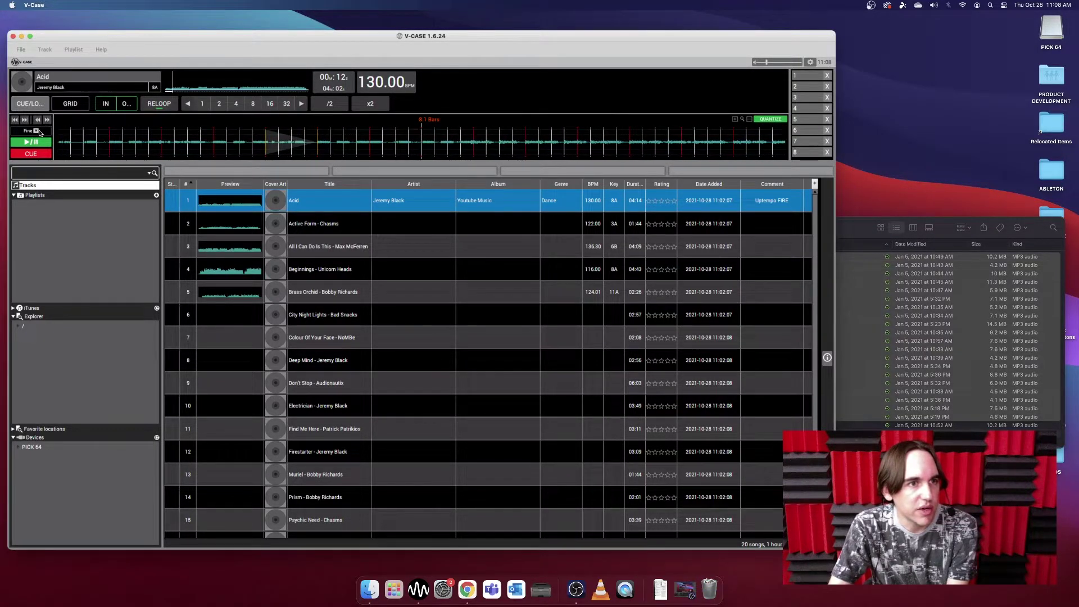
click(39, 132)
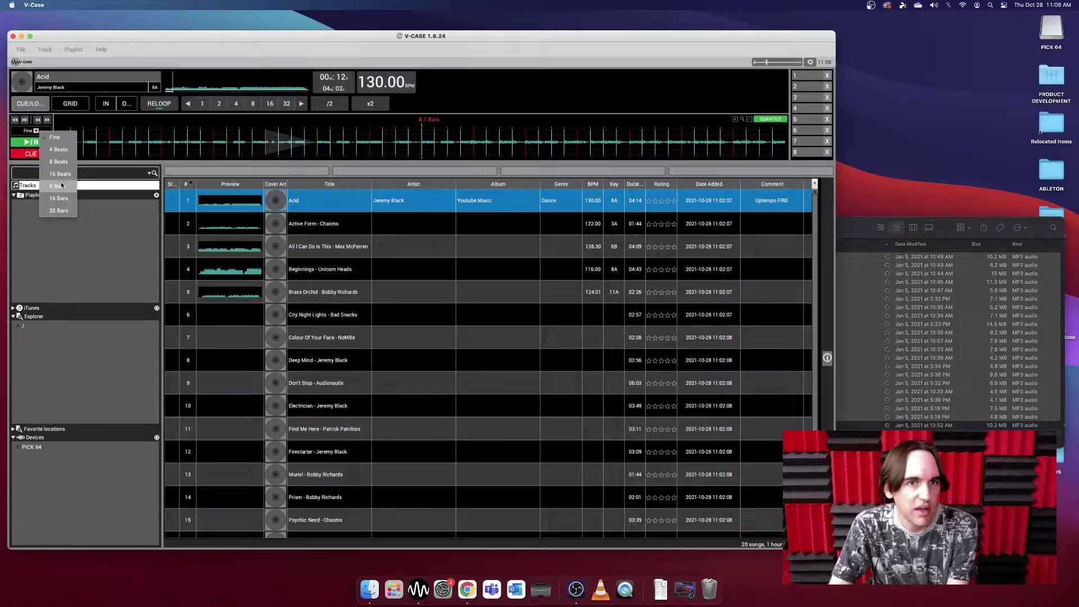
click(60, 185)
click(49, 120)
click(49, 120)
click(49, 121)
click(48, 120)
click(48, 121)
click(48, 120)
click(48, 121)
click(49, 120)
click(49, 120)
click(48, 121)
click(48, 121)
click(48, 120)
click(49, 120)
click(49, 120)
click(49, 121)
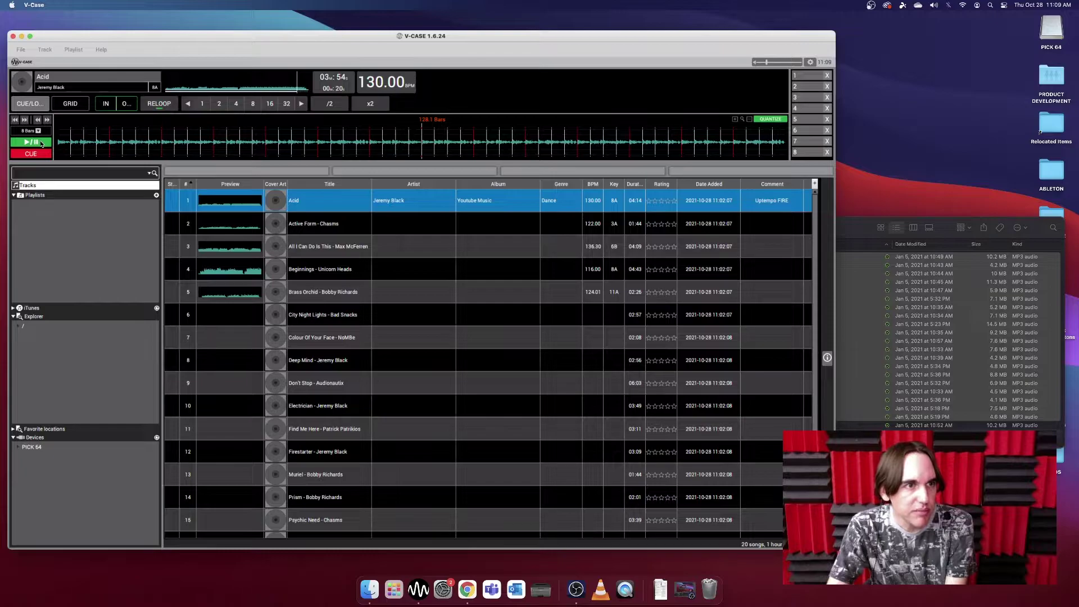
Play Acid briefly from bar 128.1, return to the cue point and shift the waveform forward to bar 128.2.
click(36, 144)
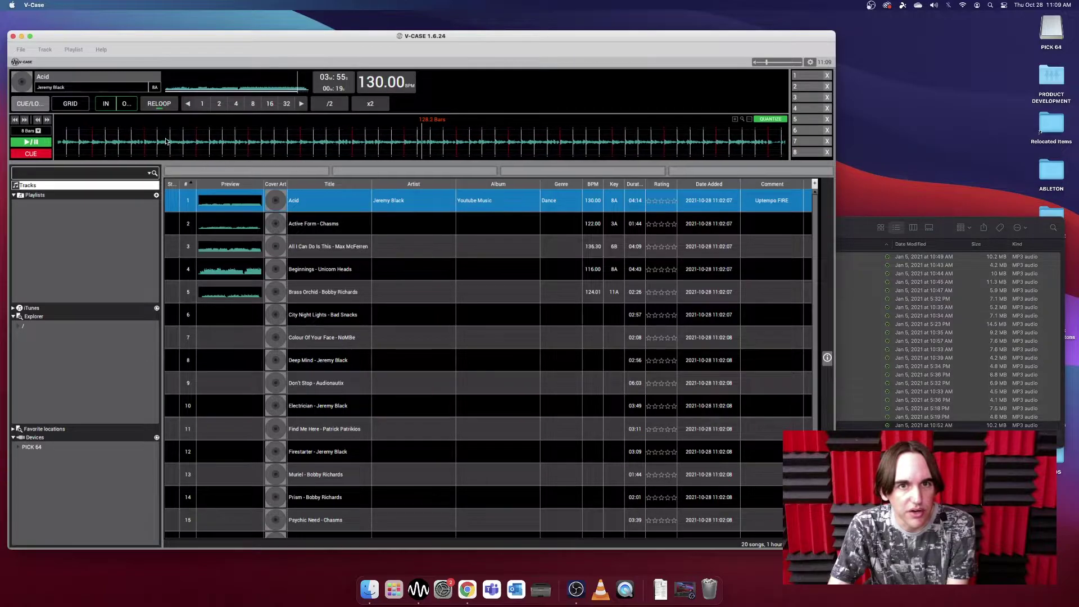
click(43, 155)
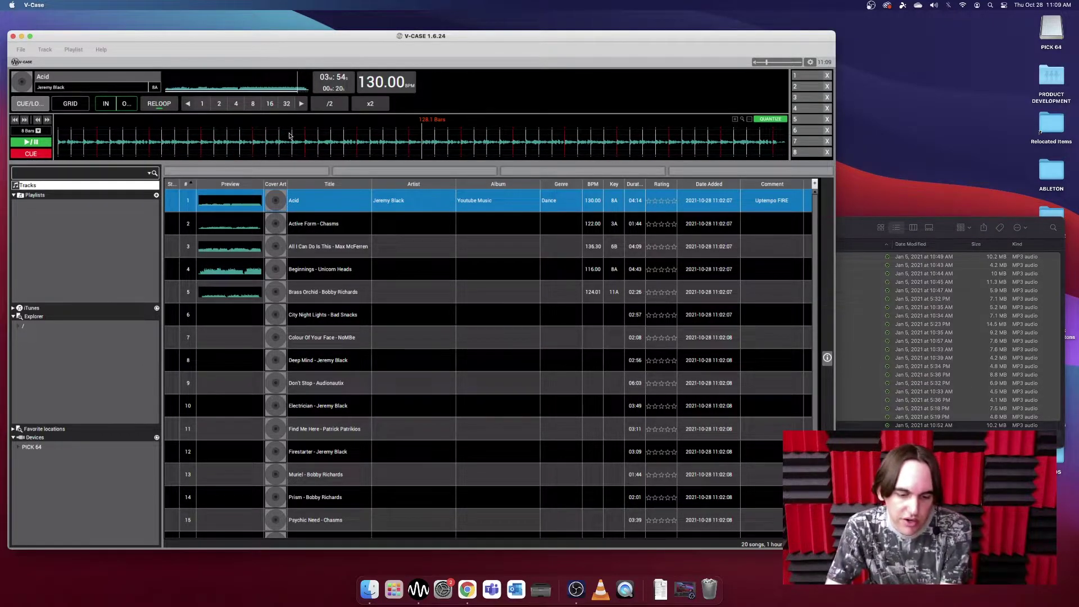
drag(421, 139, 423, 140)
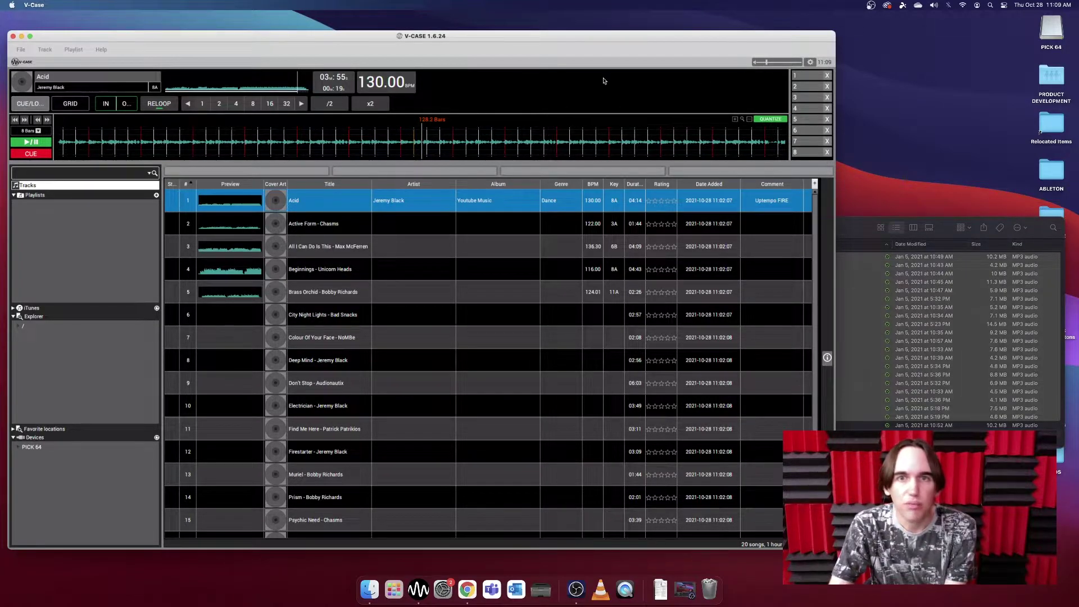
Open the settings and look through the BPM range options for track analysis.
click(811, 63)
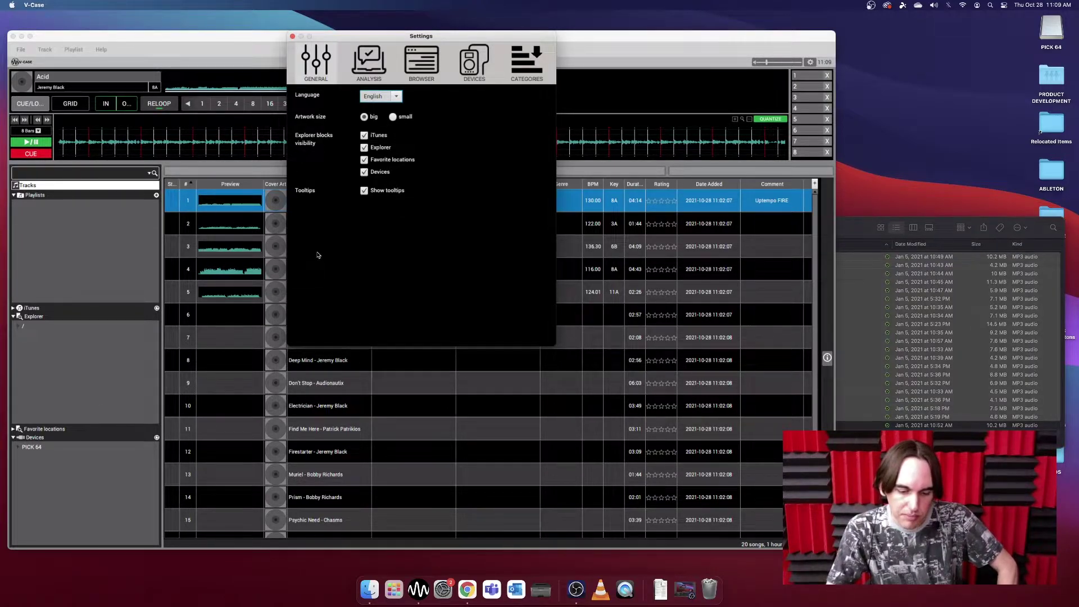
click(361, 66)
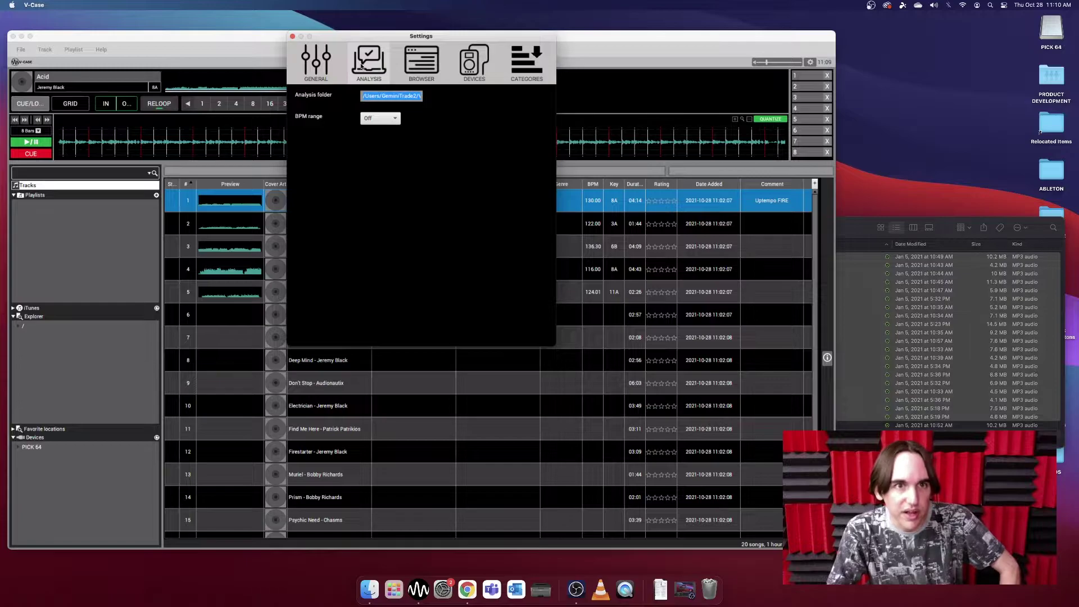
click(394, 119)
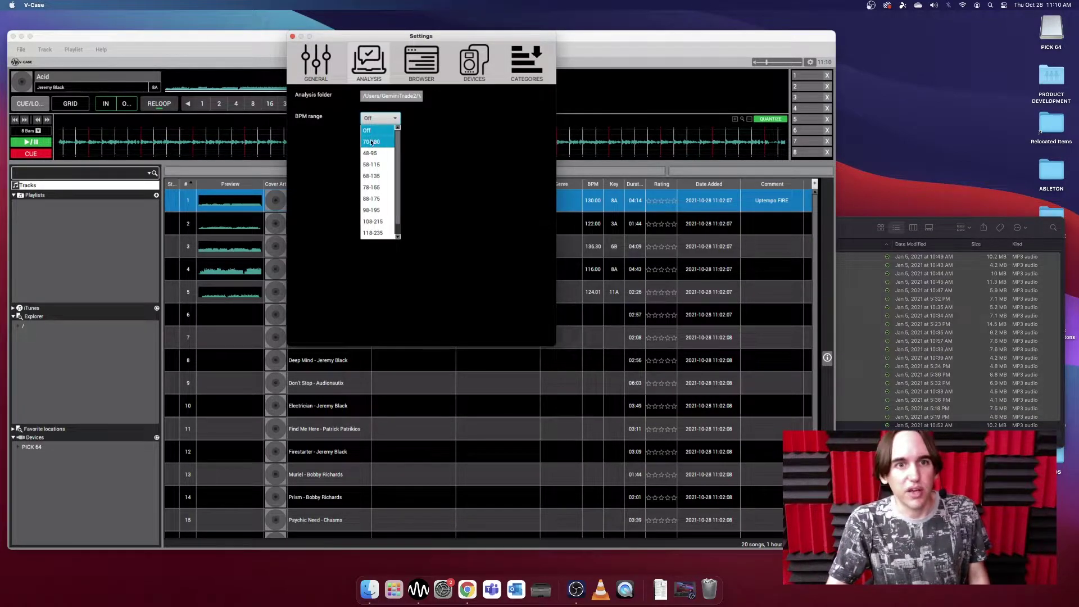
click(434, 127)
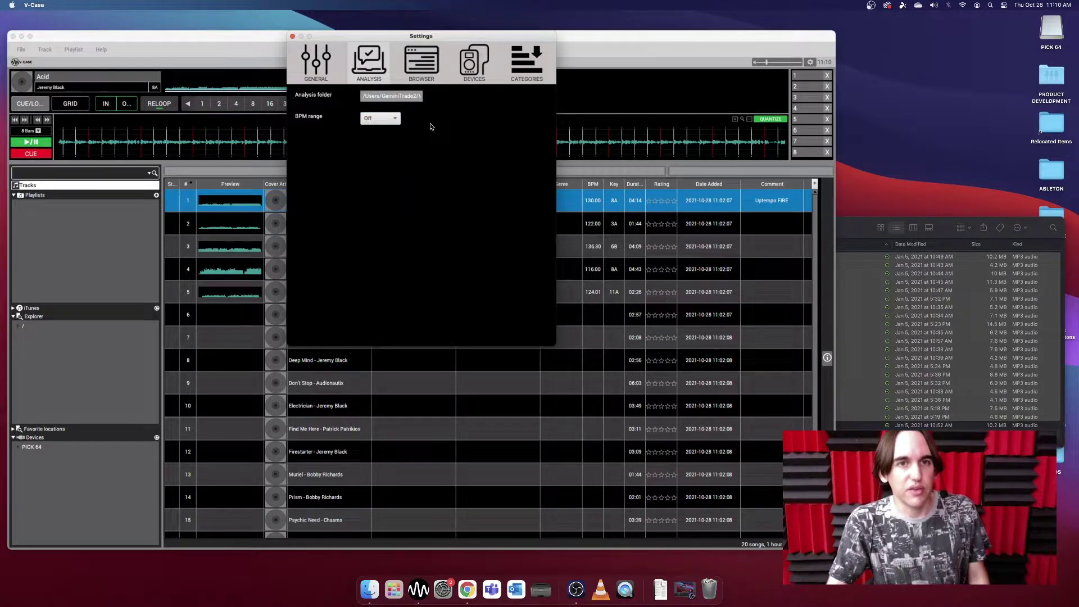
click(397, 121)
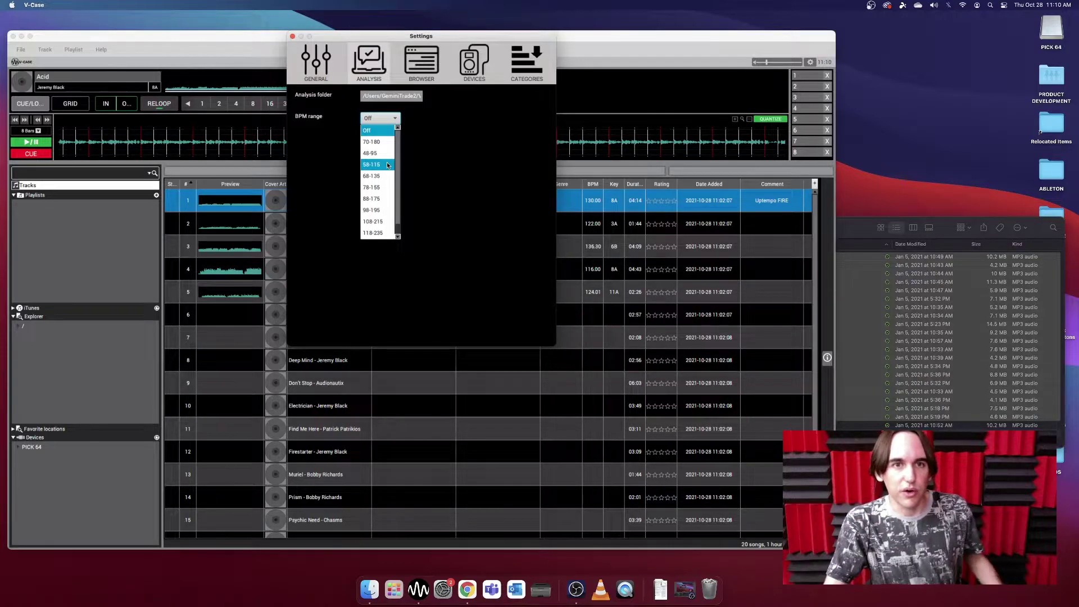
click(450, 149)
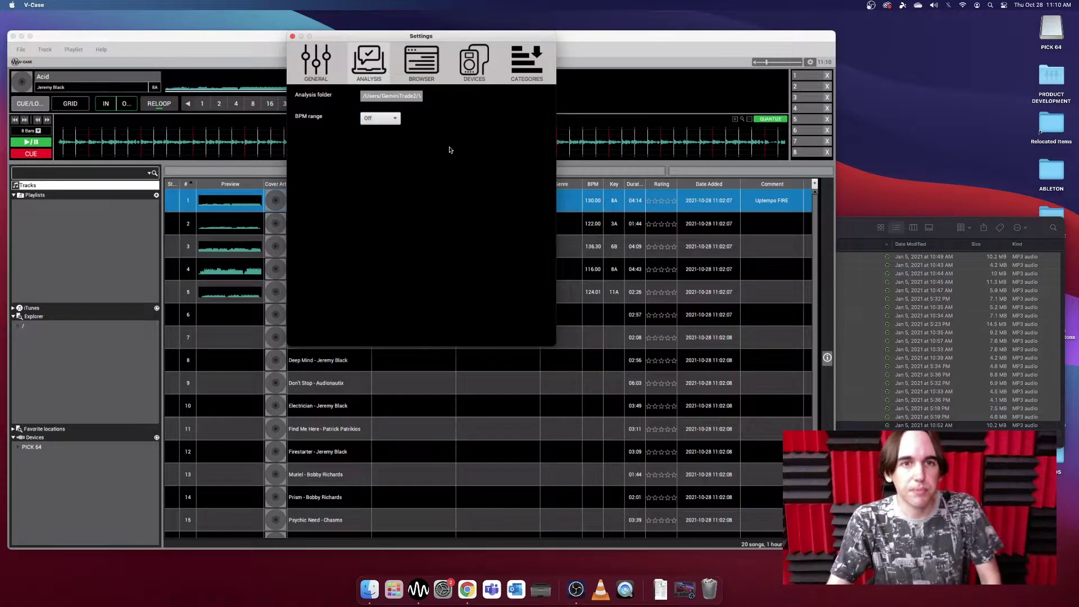
Review the Browser and Devices settings, returning to the iTunes library and favorite locations.
click(416, 61)
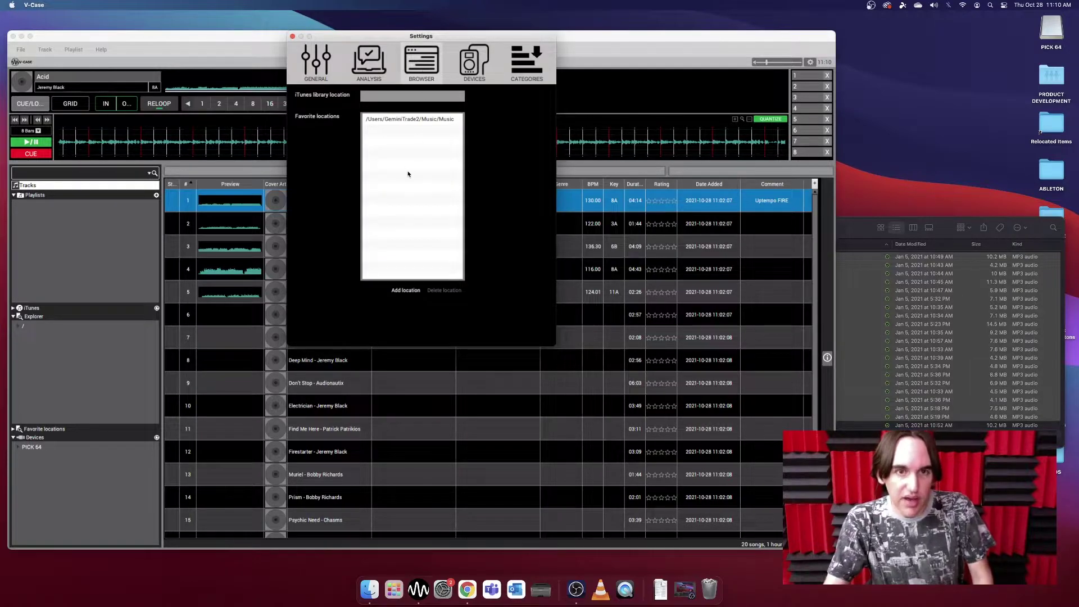
click(468, 61)
click(422, 69)
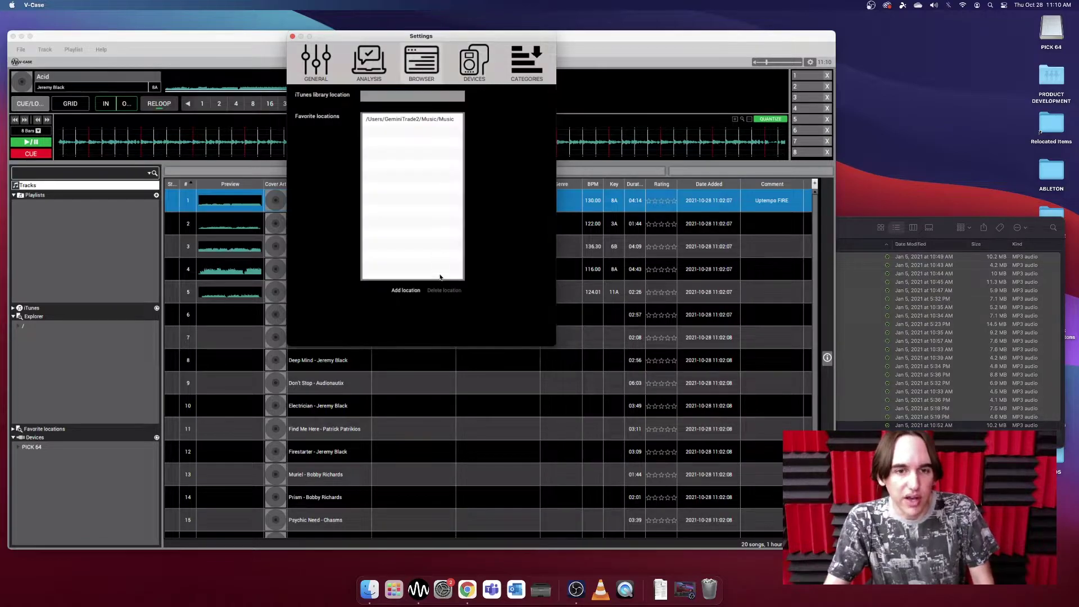
Look through the SDJ-4000 device settings, from the general options down to the deck options.
click(480, 63)
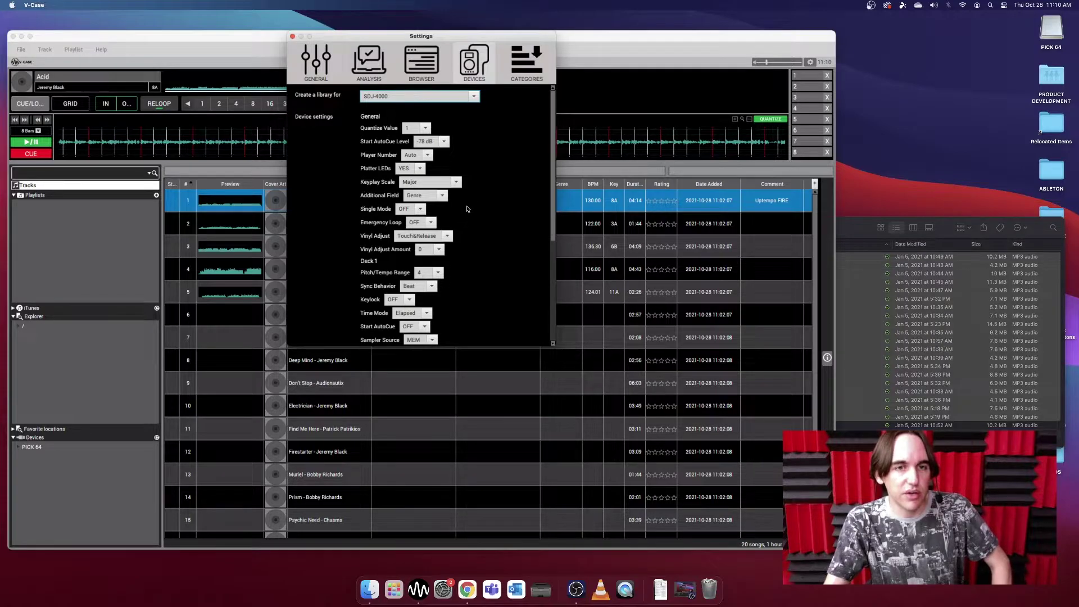
scroll(466, 209, down, 5)
scroll(453, 240, up, 5)
scroll(451, 240, up, 1)
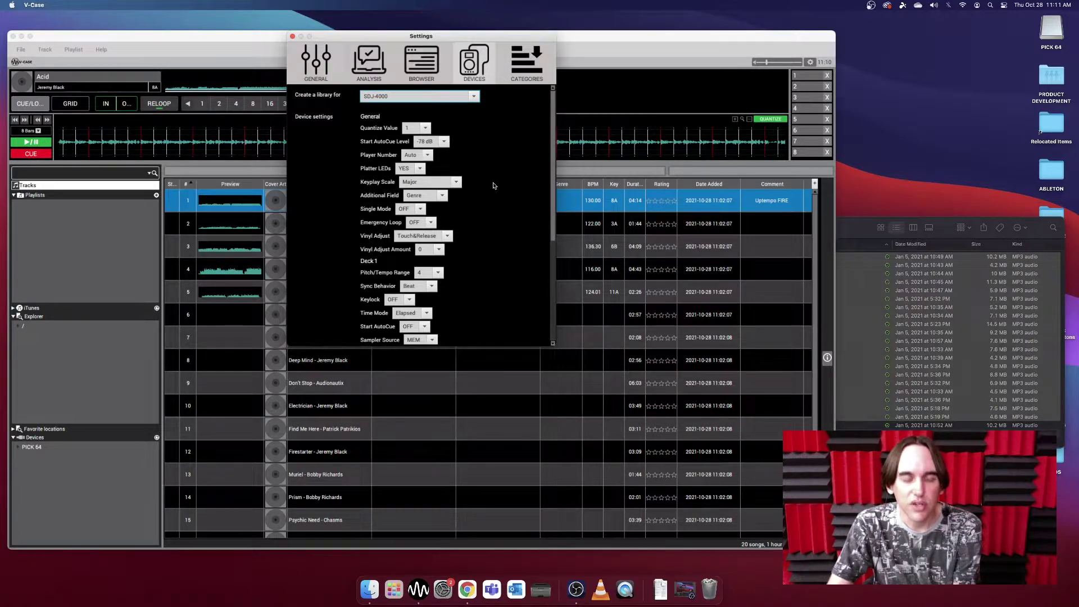
Move the YEAR, COMMENTS, REMIXER and PRODUCER categories from active to disabled.
click(528, 71)
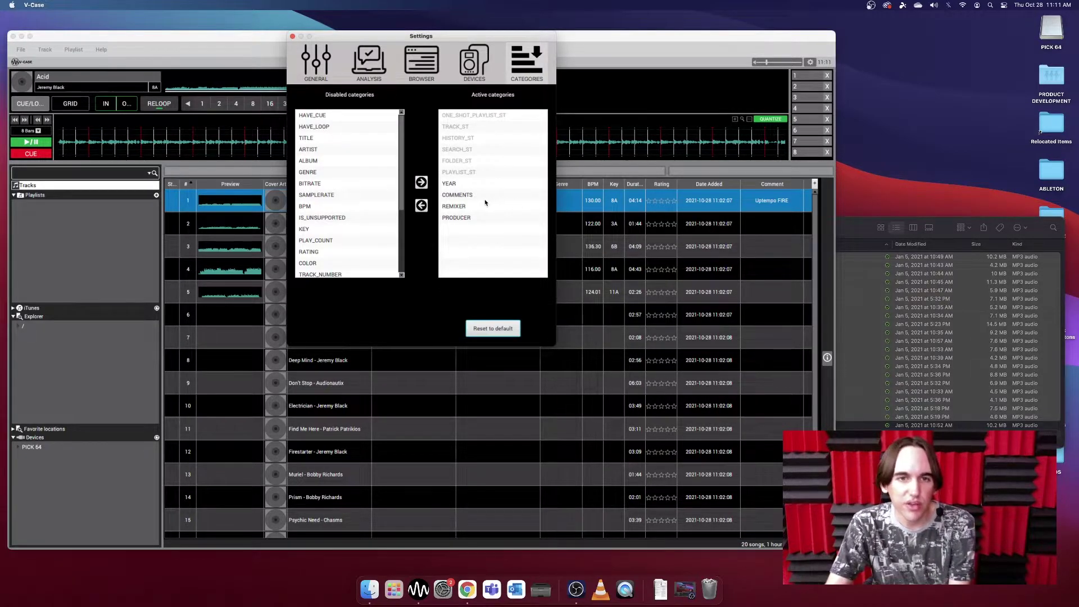
click(450, 187)
click(421, 205)
click(445, 186)
click(454, 183)
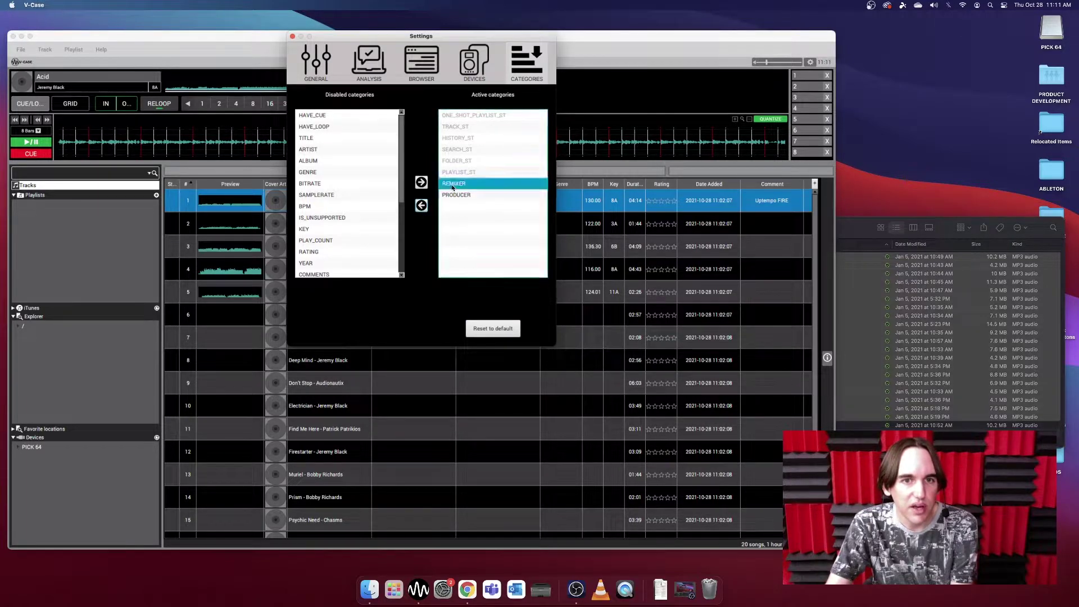
click(421, 205)
click(422, 205)
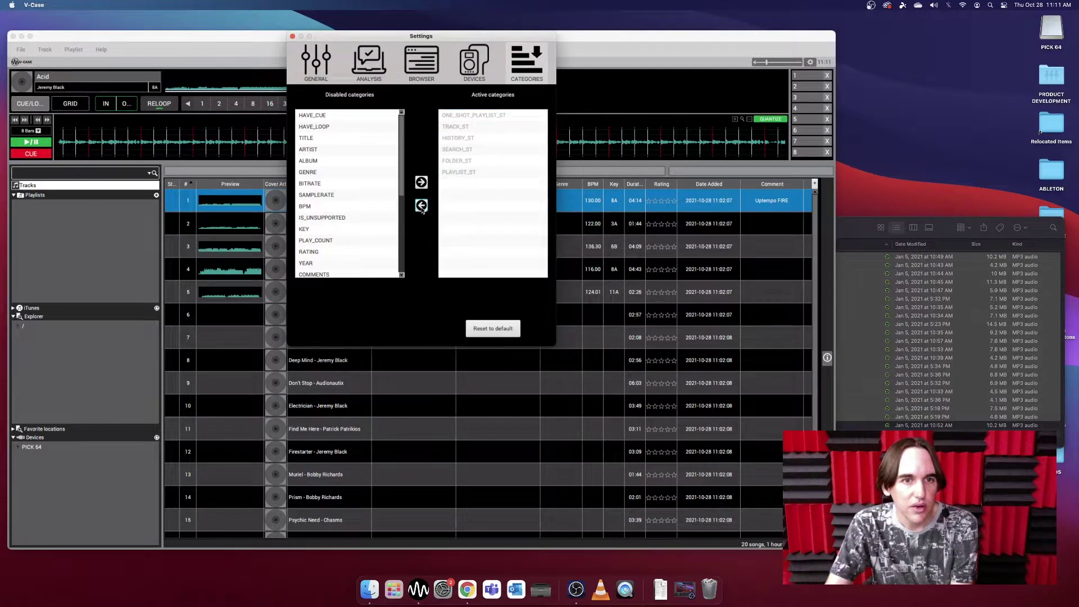
Add YEAR and COMMENTS to the active categories.
click(314, 264)
click(421, 181)
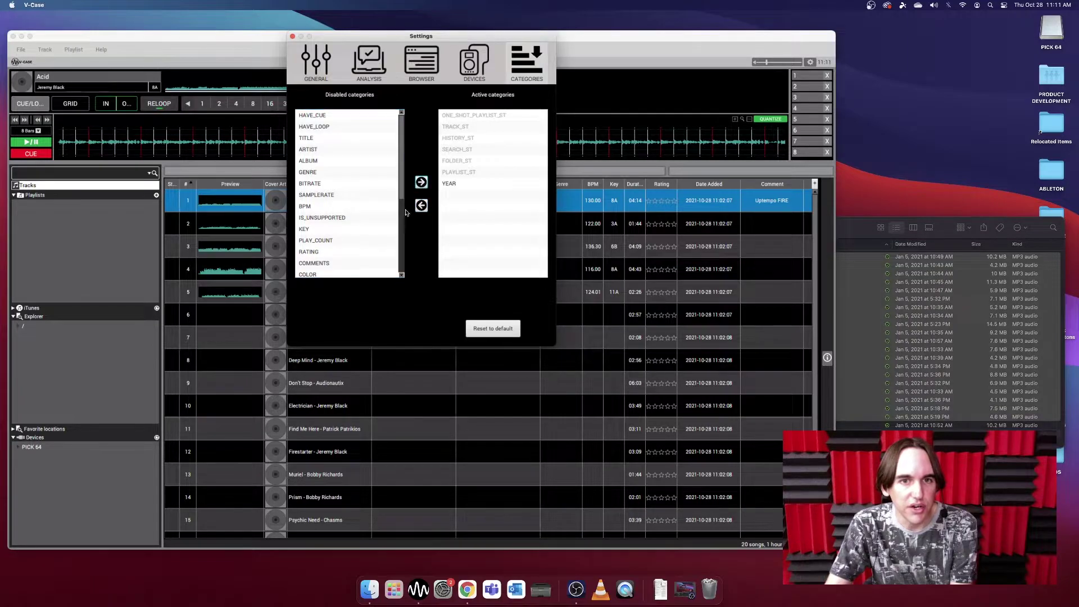
click(337, 263)
click(421, 182)
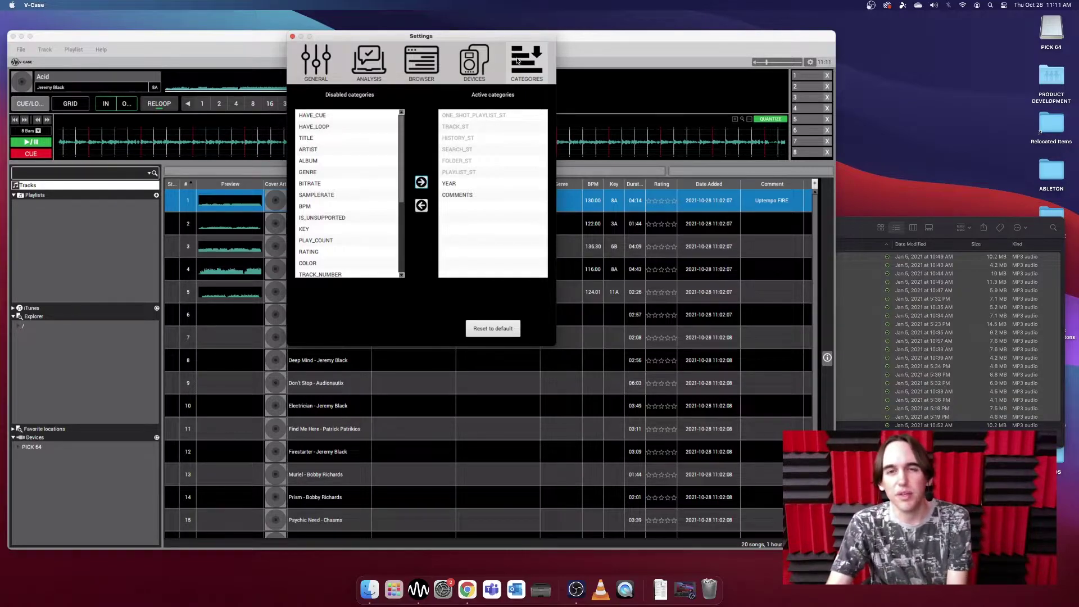
Switch the library device to MDJ-1000/MDJ-900/MDJ-600/MDJ-500 and return it to SDJ-4000.
click(474, 62)
click(473, 97)
click(447, 109)
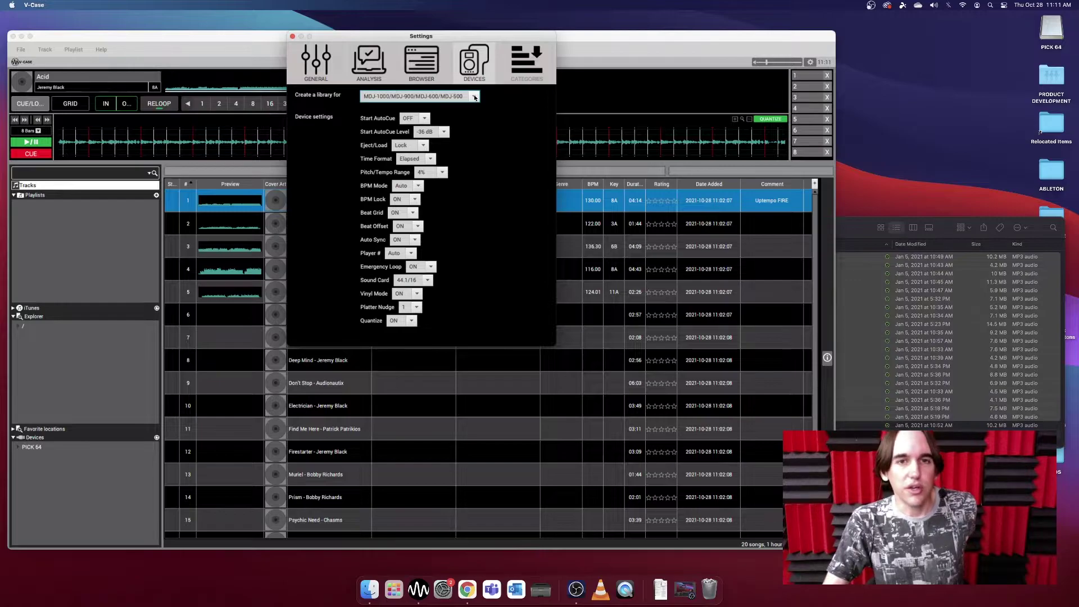
click(474, 97)
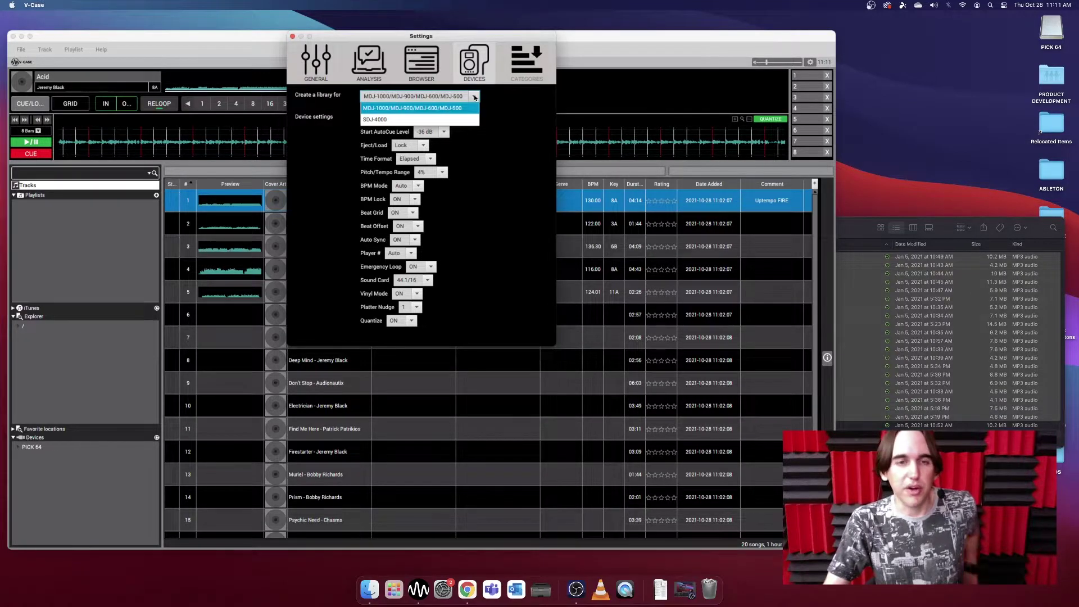
click(441, 119)
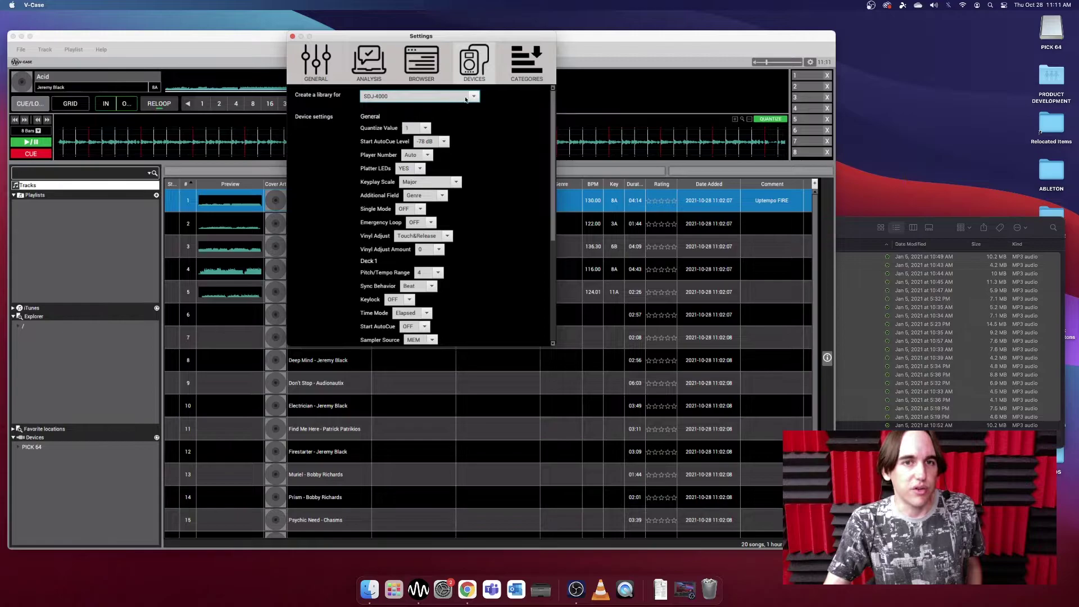
Close the settings, open Acid's beat grid controls and try the metronome levels during playback.
click(293, 36)
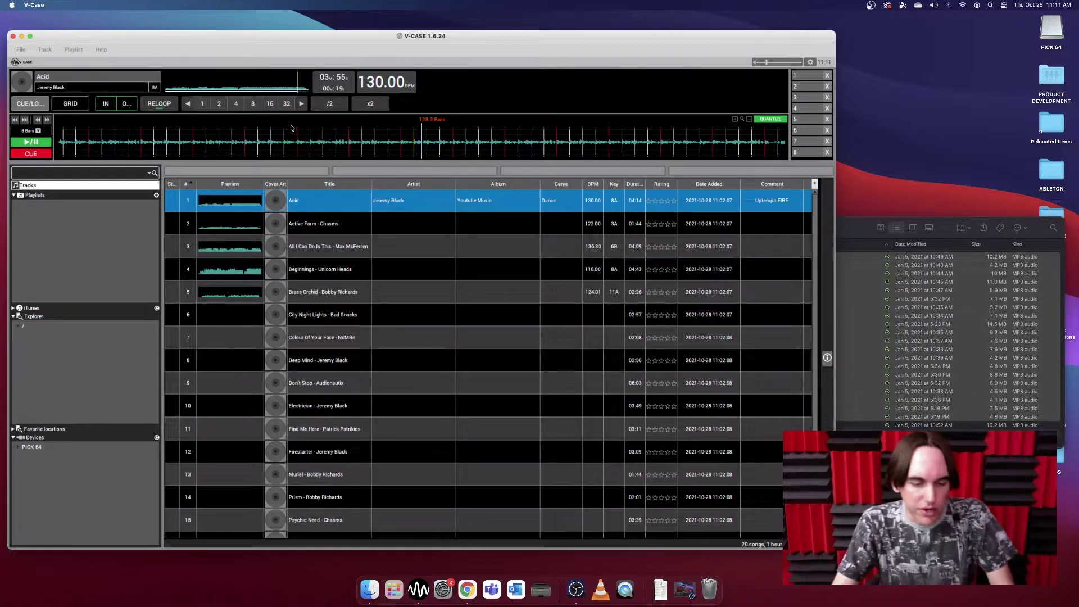
click(71, 103)
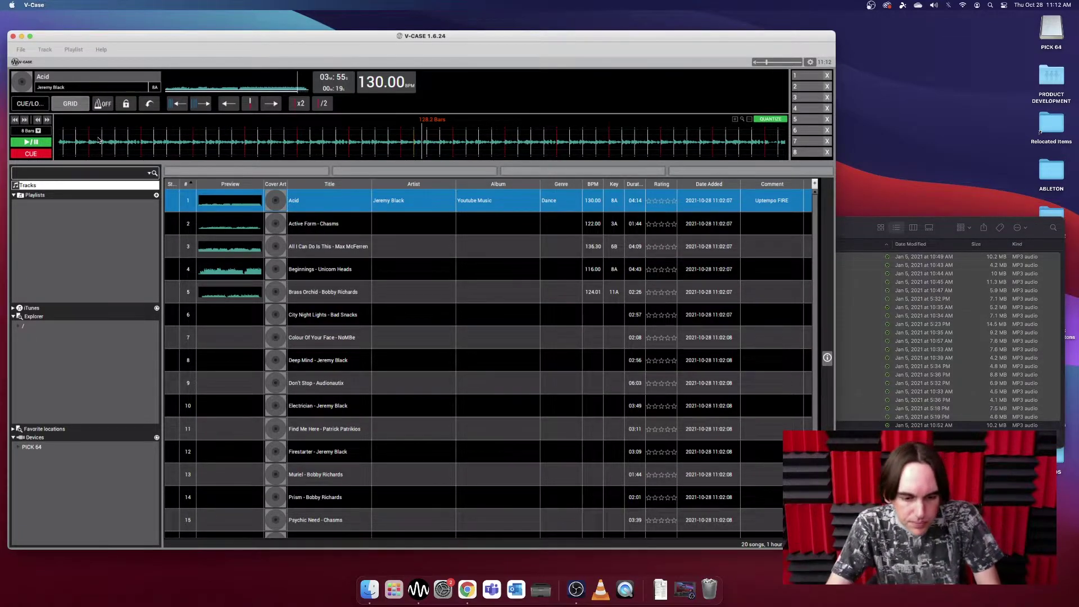
click(103, 104)
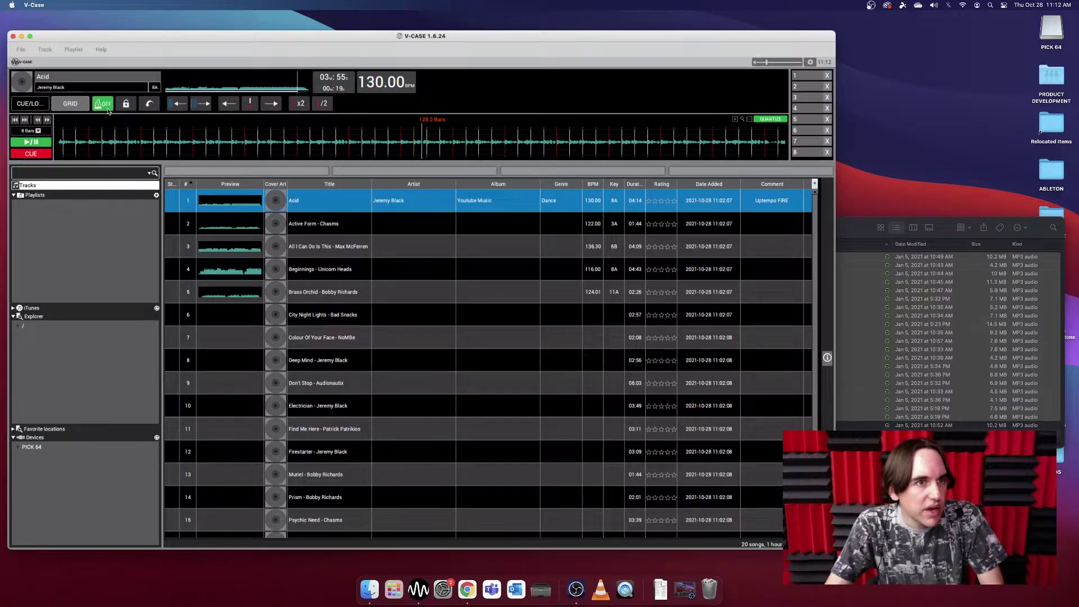
click(103, 106)
click(104, 108)
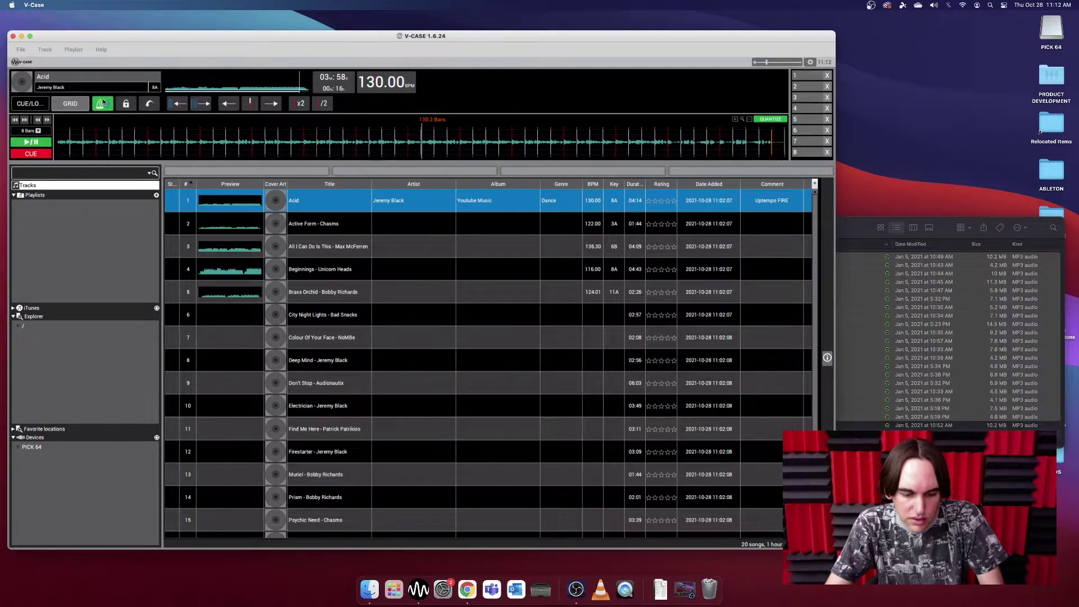
click(44, 142)
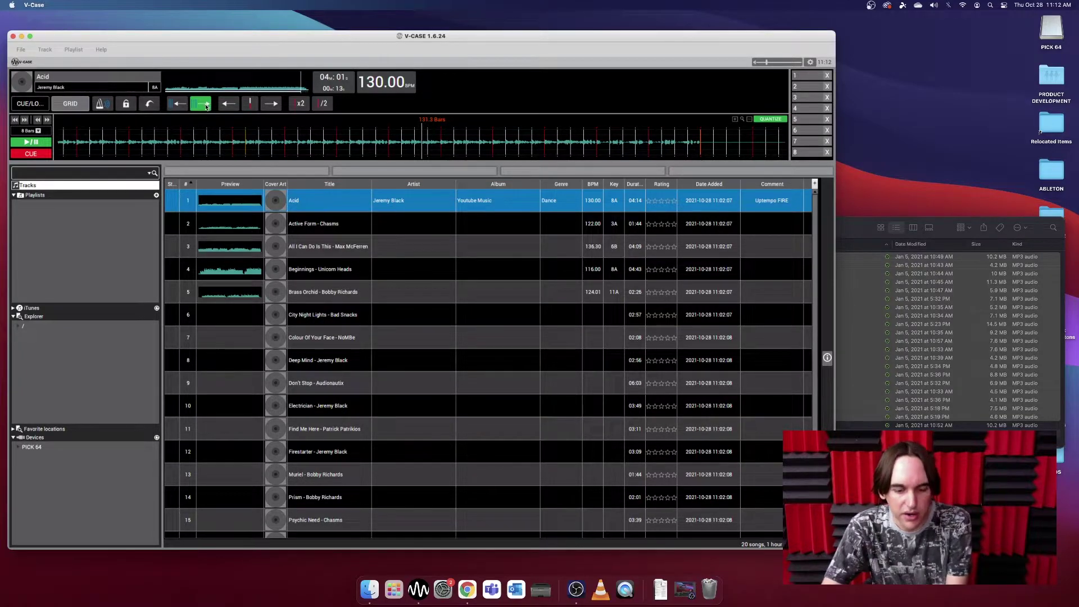
Expand Acid's beat intervals in repeated small increments.
click(206, 106)
click(205, 106)
click(206, 106)
click(206, 106)
click(204, 106)
click(203, 106)
click(204, 106)
click(203, 106)
click(204, 106)
click(203, 106)
click(203, 106)
Contract Acid's beat intervals back to 130.00 BPM, correcting with small expansions.
click(183, 105)
click(183, 105)
click(182, 106)
click(183, 106)
click(183, 106)
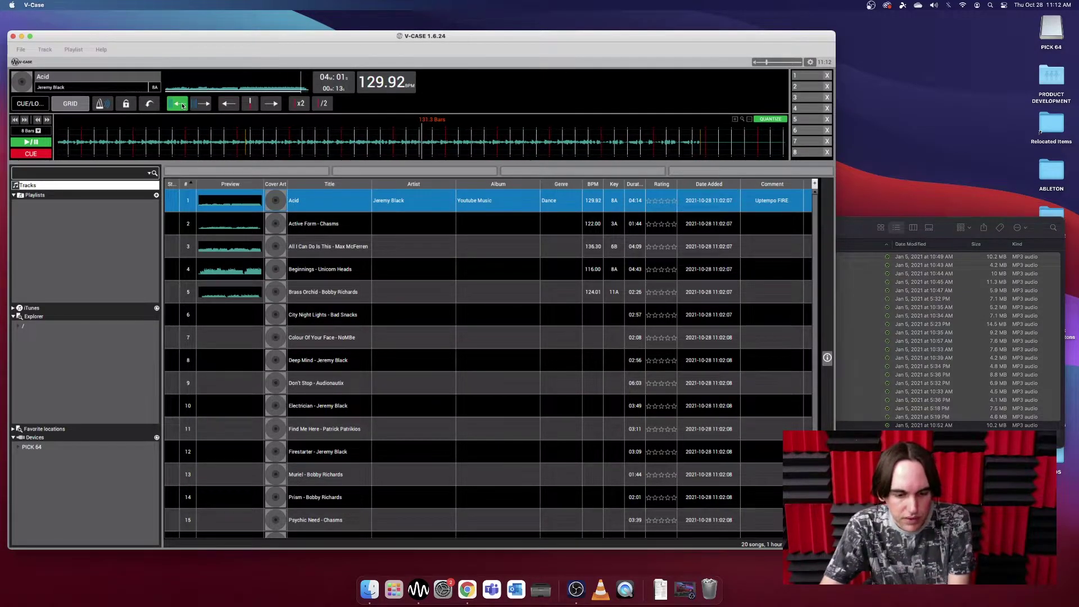
click(182, 106)
click(182, 105)
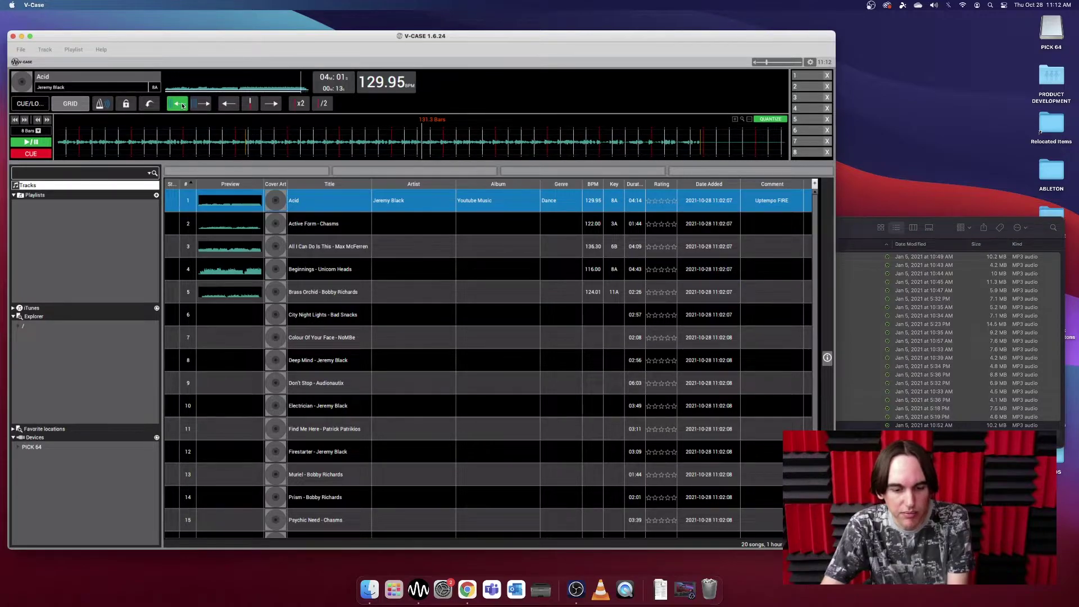
click(183, 105)
click(182, 105)
click(183, 105)
click(182, 106)
click(182, 106)
click(195, 103)
click(196, 103)
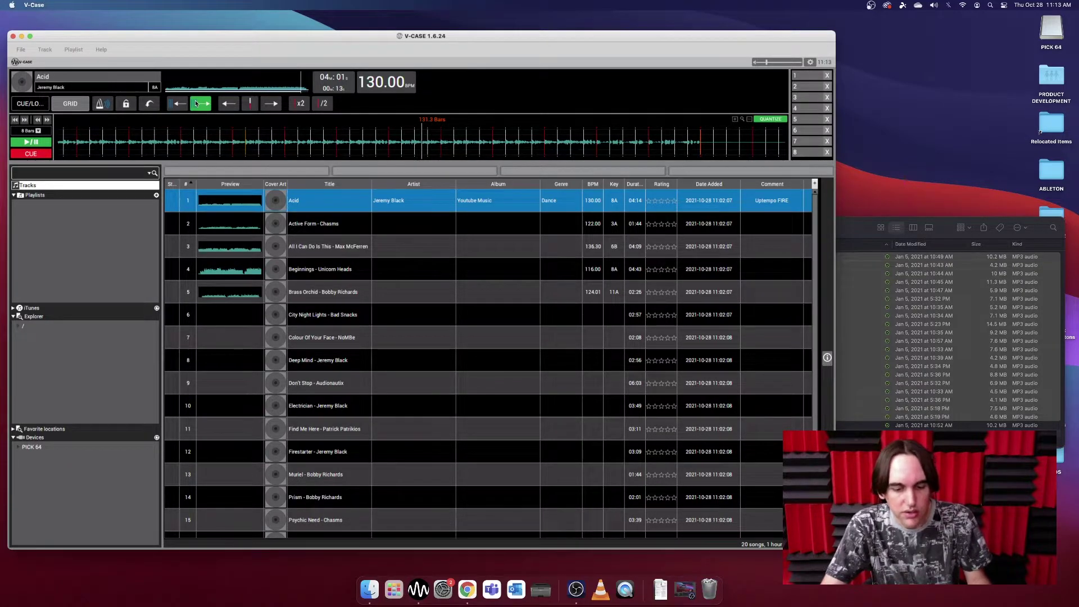
Nudge Acid's beat intervals wider and narrower, ending at 130.00 BPM.
click(196, 104)
click(196, 103)
click(185, 107)
click(185, 107)
click(203, 105)
click(178, 104)
click(178, 104)
click(204, 104)
click(203, 104)
click(203, 104)
click(183, 106)
click(183, 106)
click(183, 106)
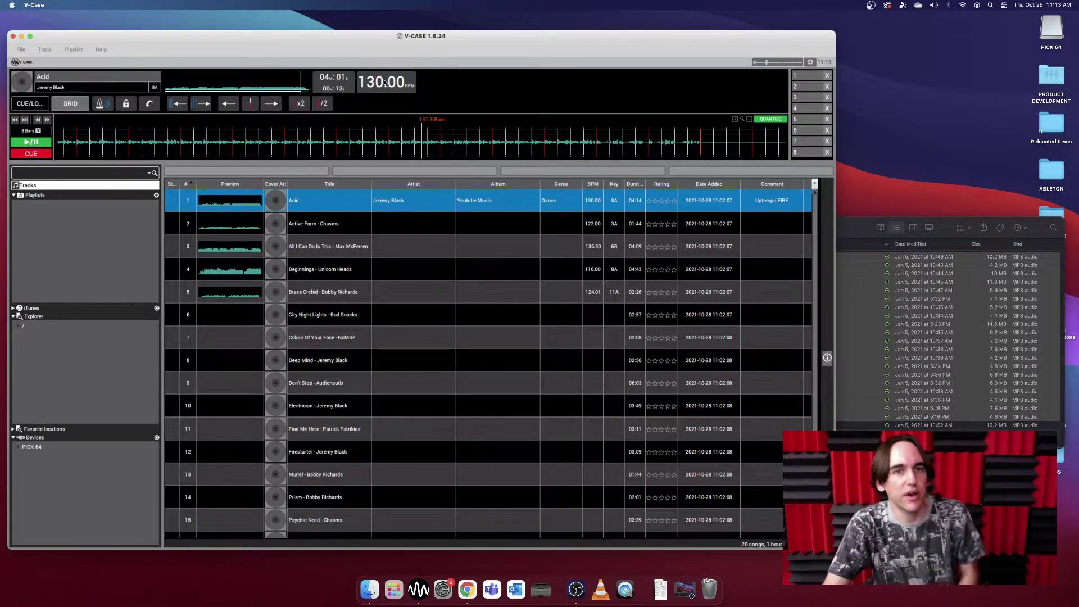
Halve Acid's BPM to 65, double it up to 260, and halve it again.
click(324, 104)
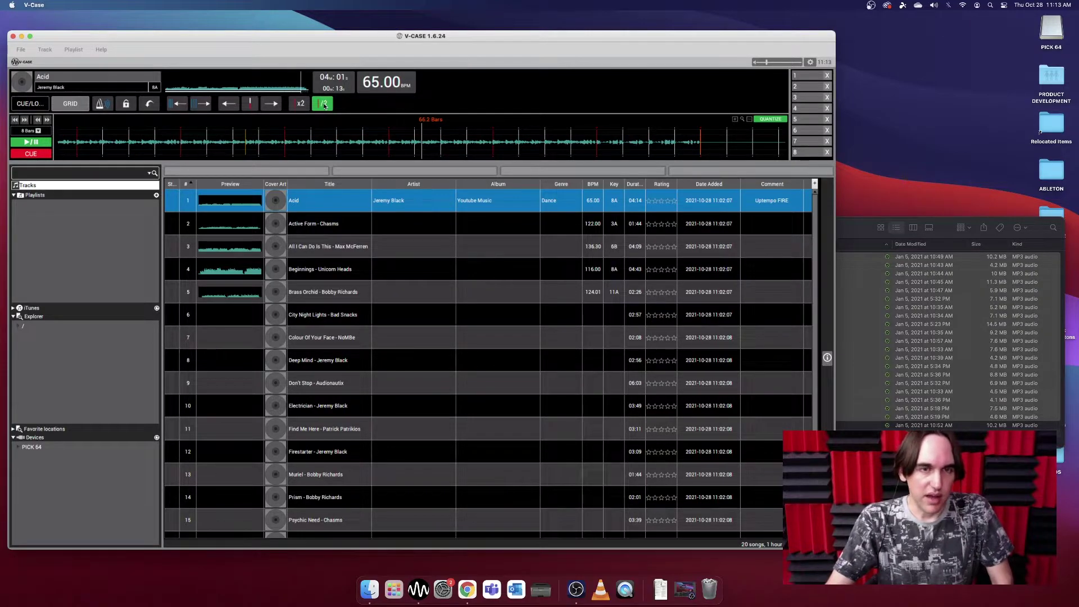
click(307, 106)
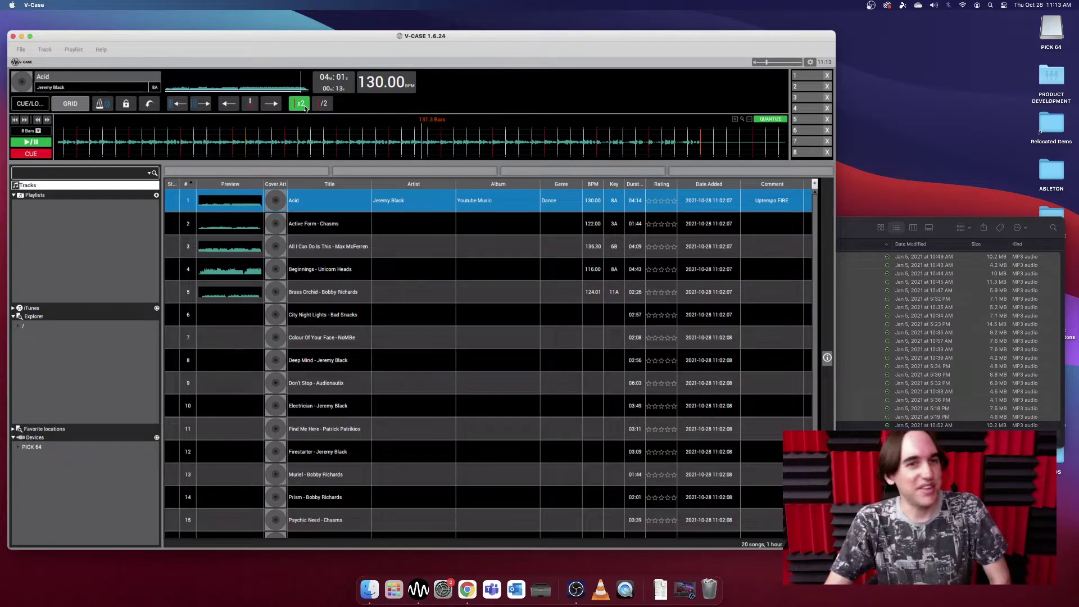
click(303, 105)
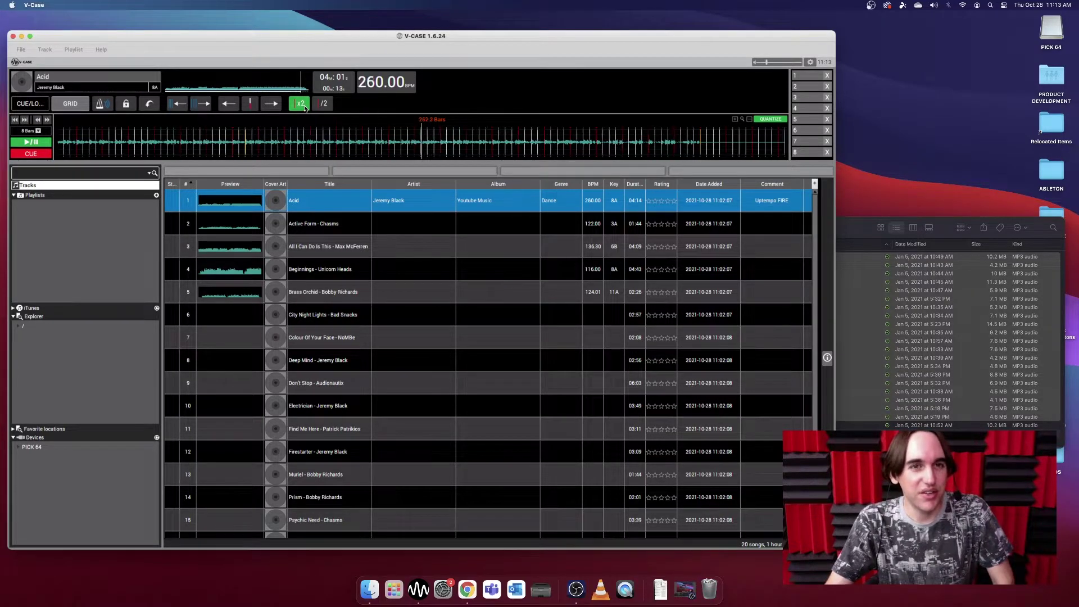
click(323, 104)
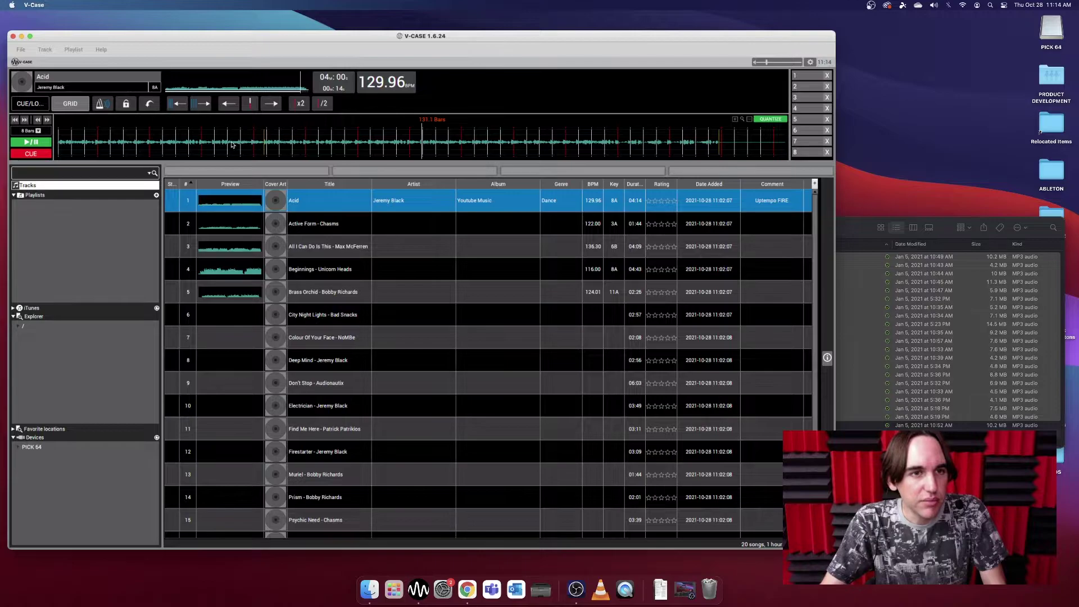
Set the downbeat at Acid's playhead at bar 131.1 and shift the waveform back to about 2:52.
click(249, 108)
drag(373, 143, 475, 142)
drag(322, 141, 493, 129)
drag(65, 120, 492, 132)
drag(225, 145, 489, 138)
drag(191, 146, 388, 144)
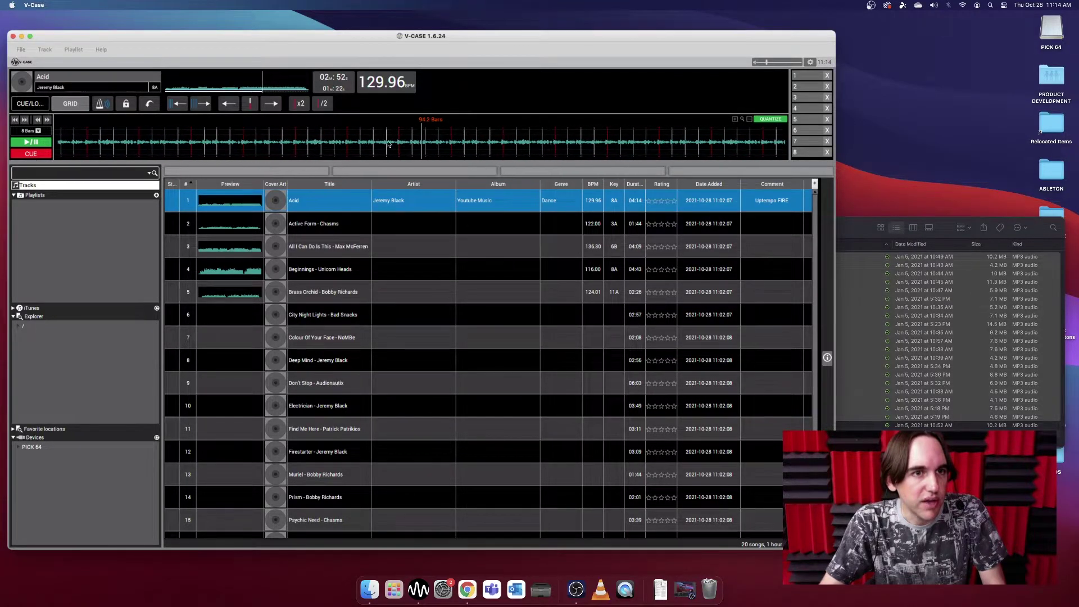
Skip Acid back to its start, advance about 2 seconds and set the downbeat there.
click(38, 120)
click(38, 120)
click(39, 121)
click(38, 120)
click(39, 120)
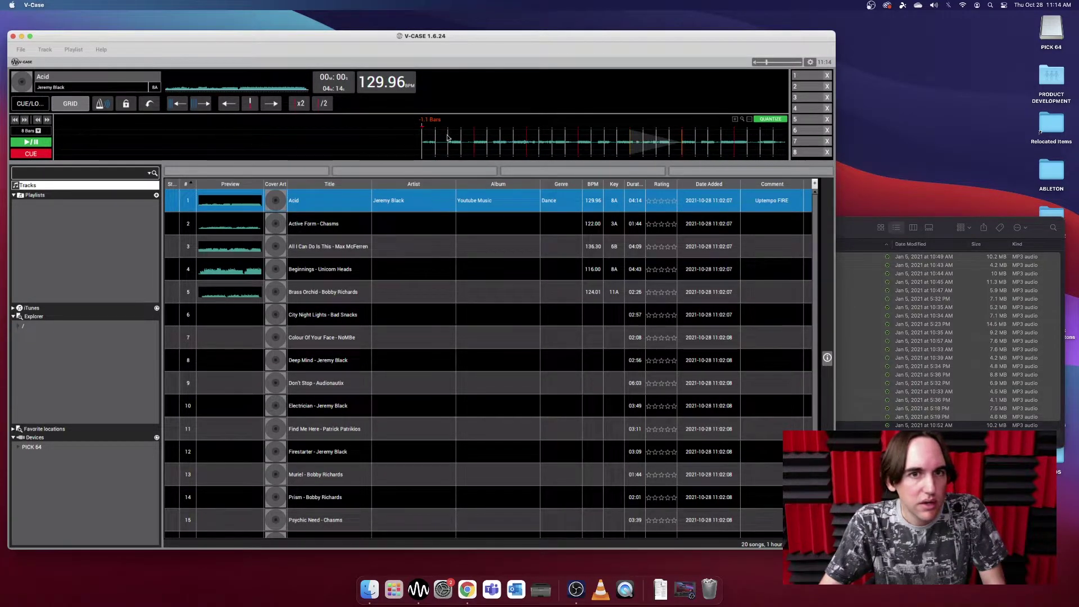
drag(459, 140, 407, 141)
click(256, 108)
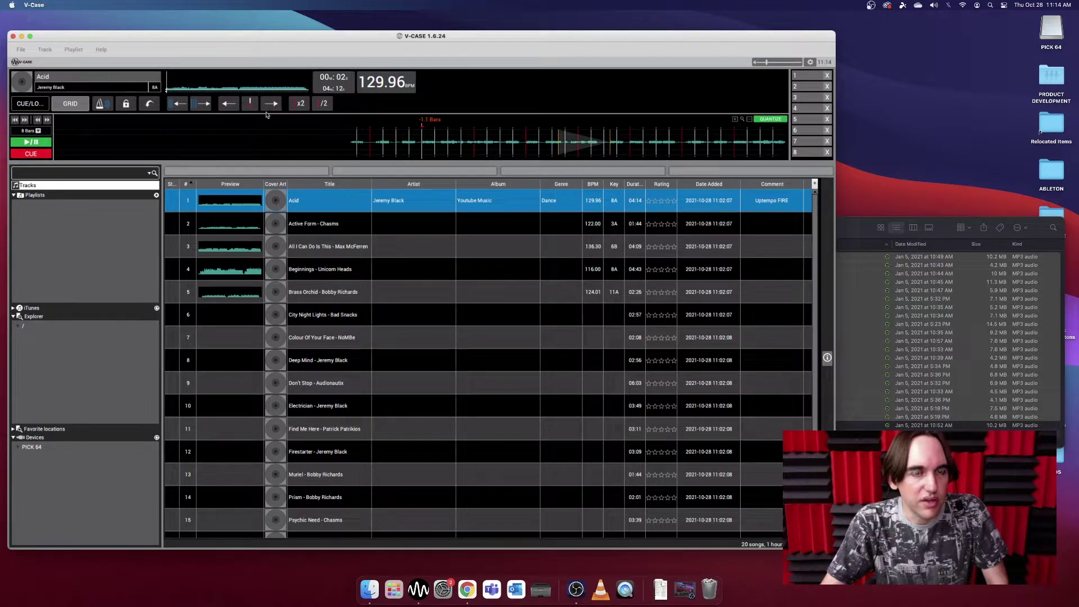
Expand Acid's beat intervals to 118.32 BPM and play the track with the metronome to check the grid.
click(197, 104)
click(197, 108)
click(197, 109)
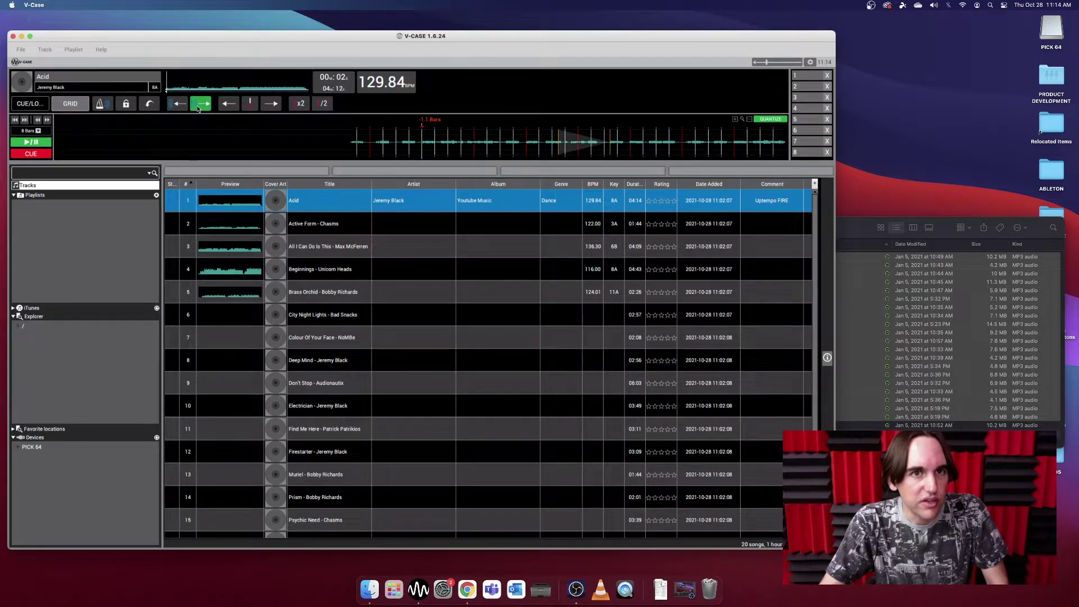
click(197, 109)
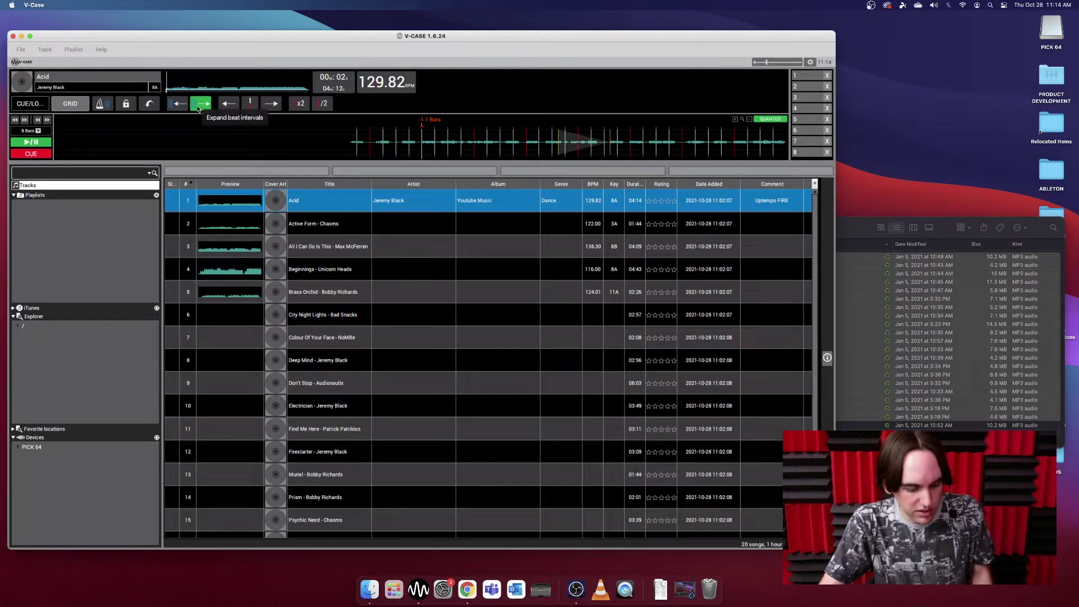
click(197, 108)
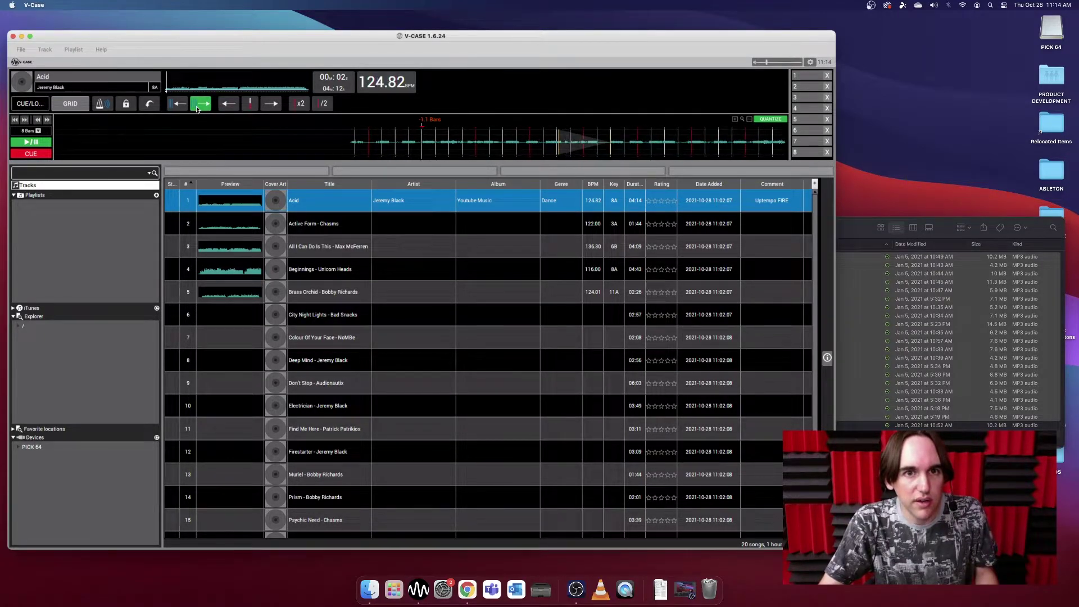
click(197, 108)
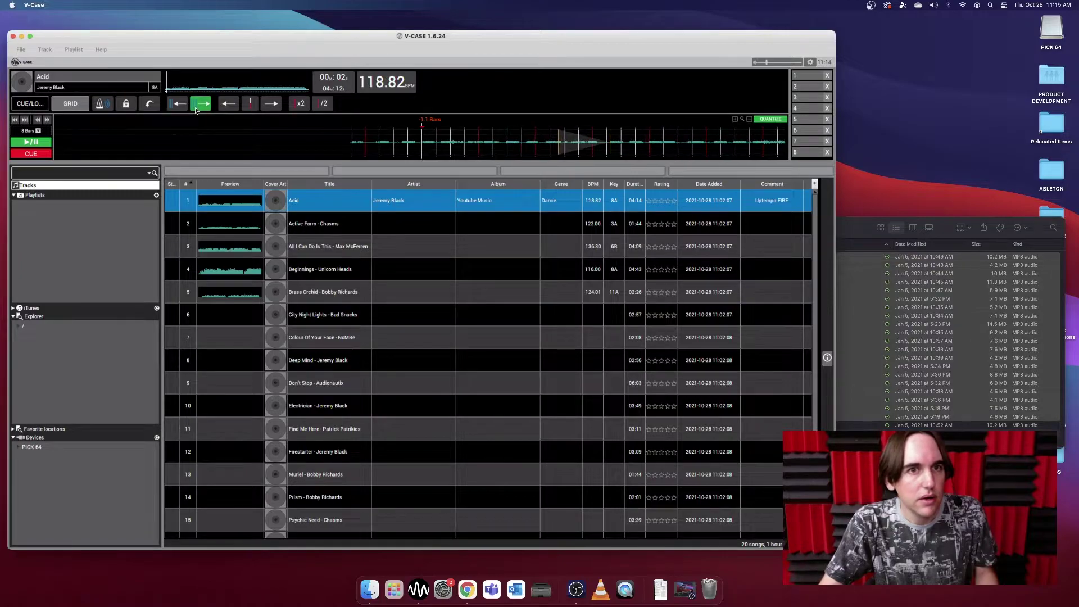
click(100, 107)
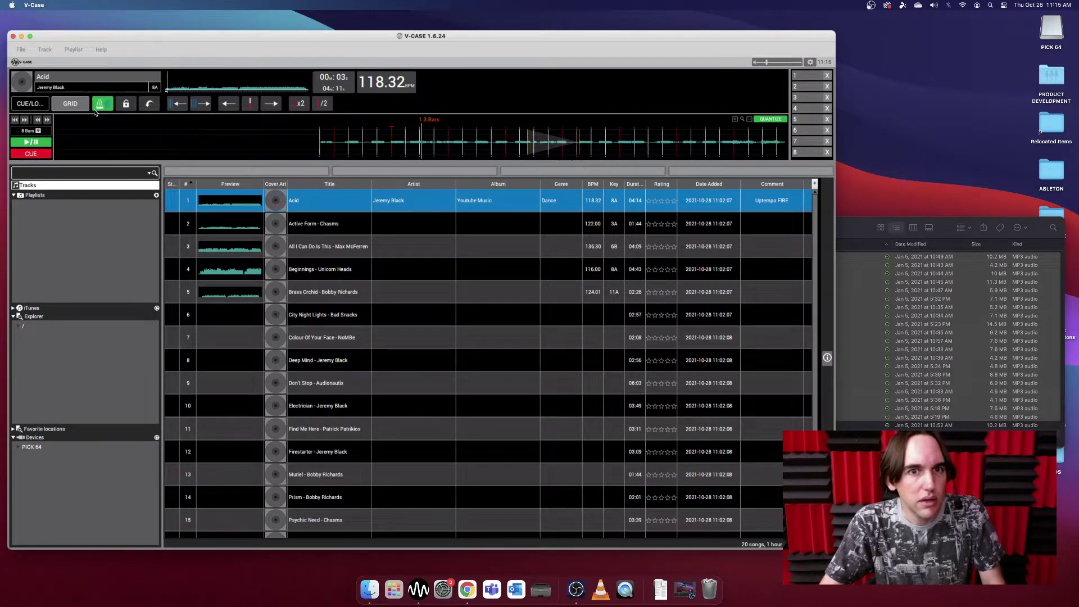
click(100, 108)
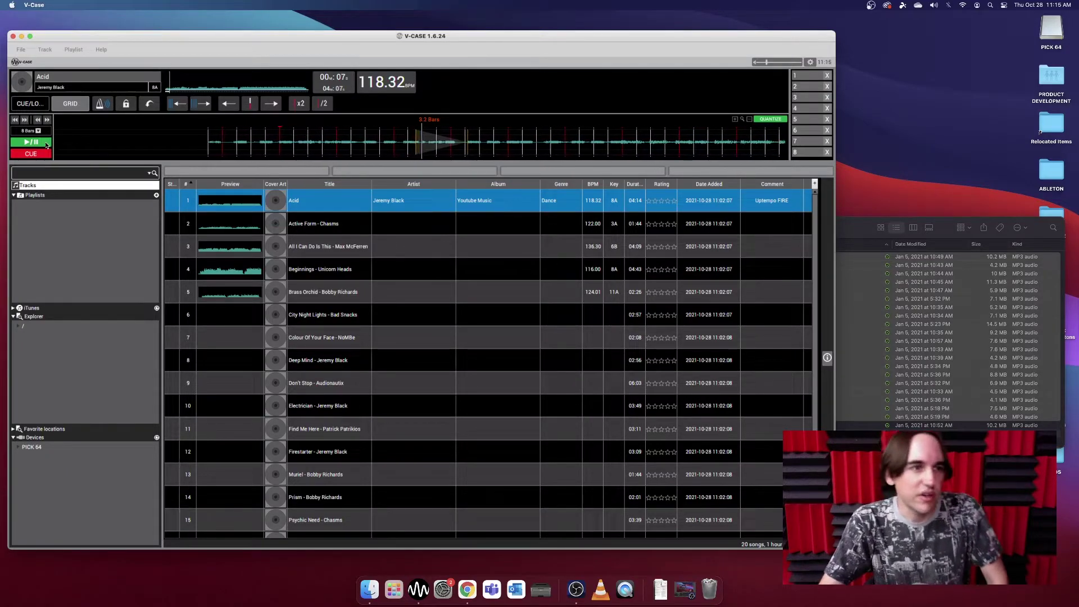
Run a full analysis of Acid, allowing it to be unloaded from the player.
right_click(422, 208)
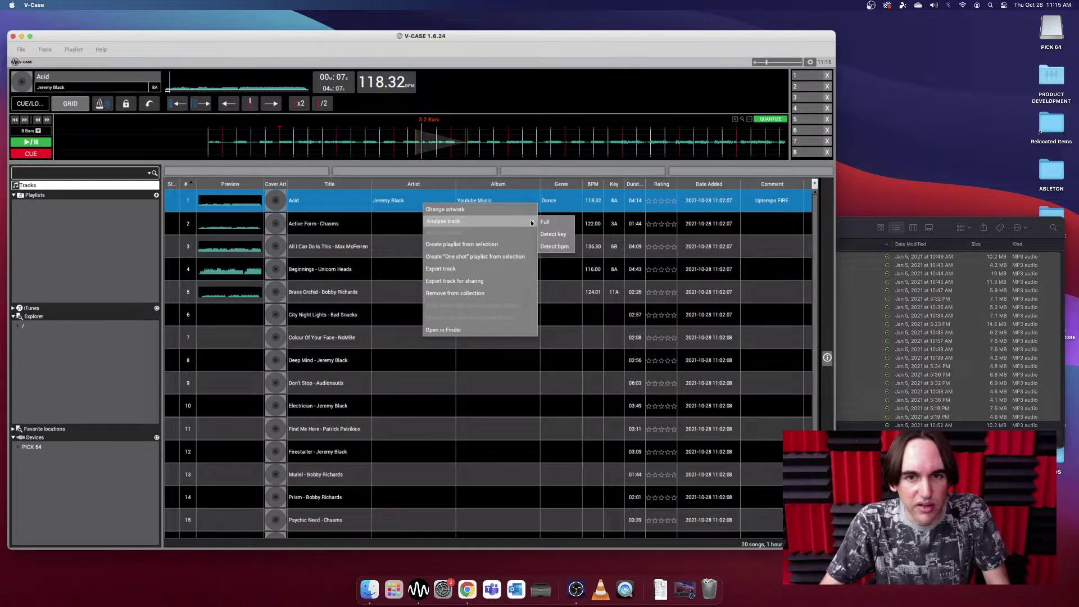
click(544, 223)
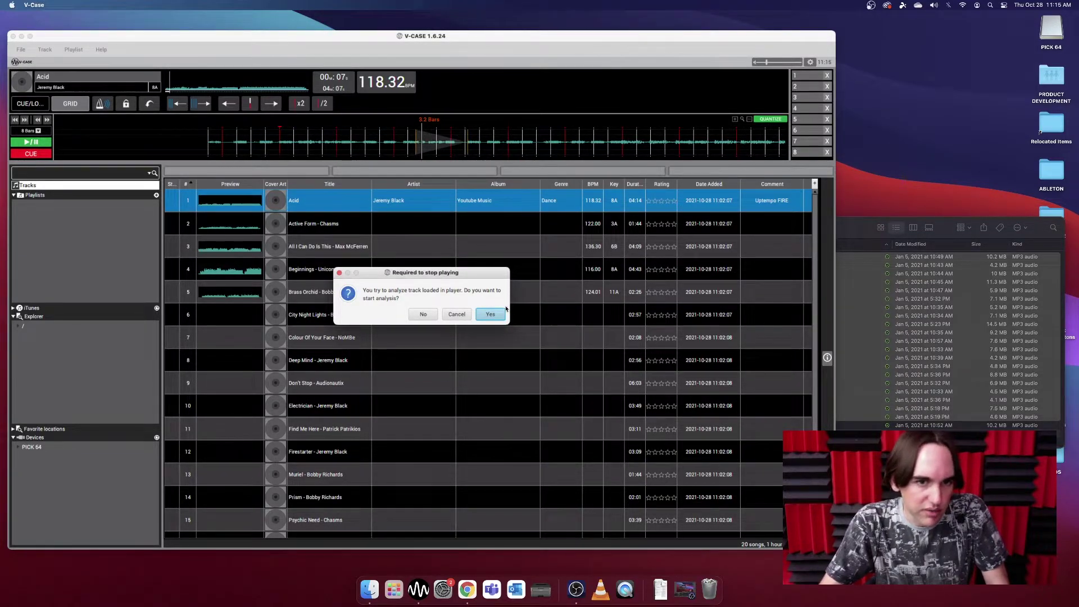
click(490, 314)
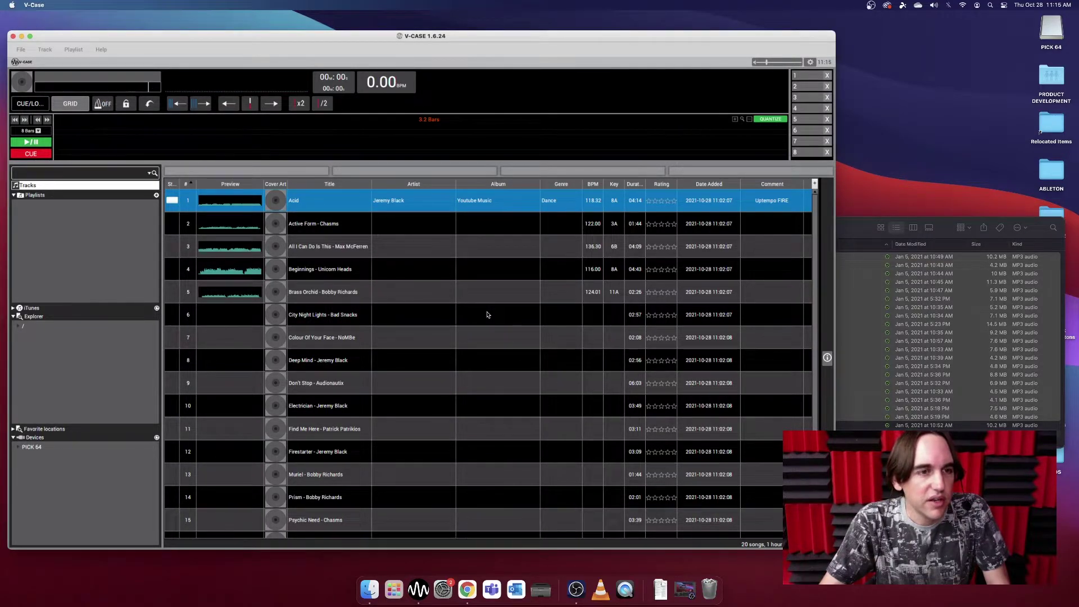
Finish the Acid analysis, load Acid into the player, and replace it with Brass Orchid.
click(438, 313)
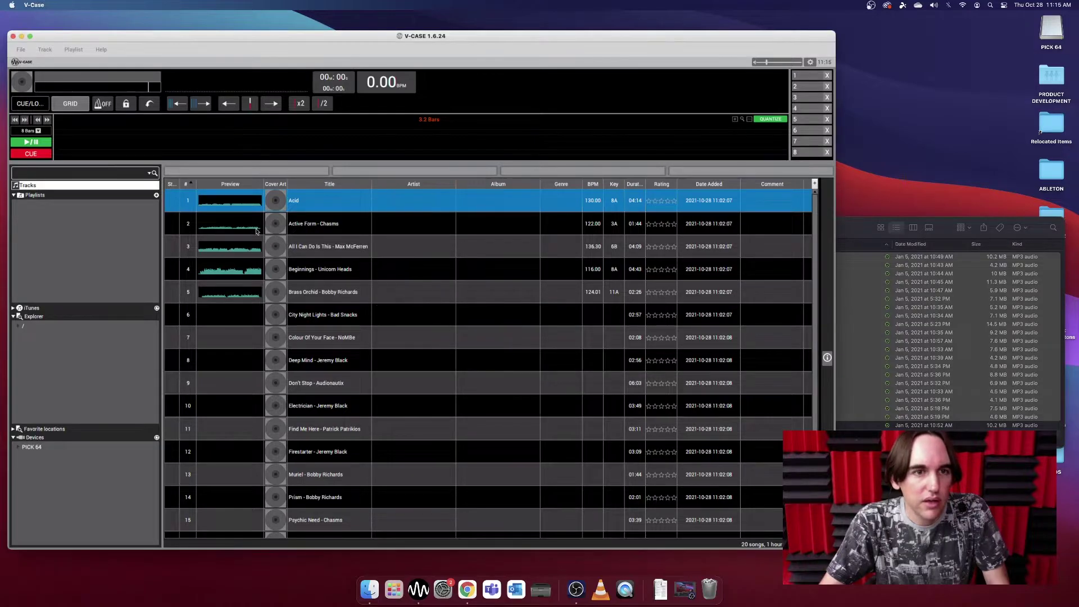
double_click(250, 203)
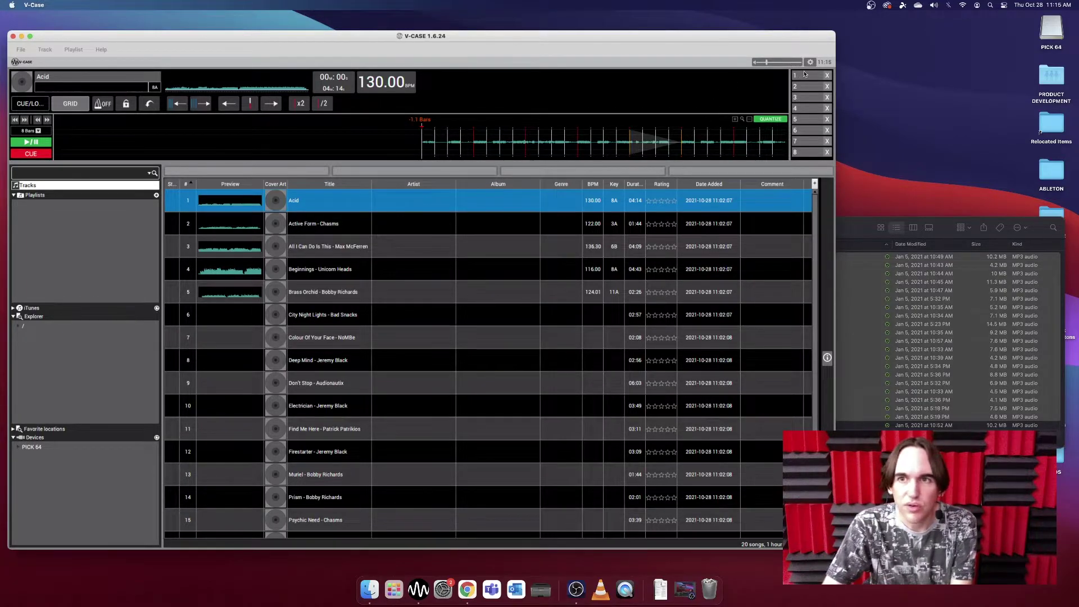
click(246, 296)
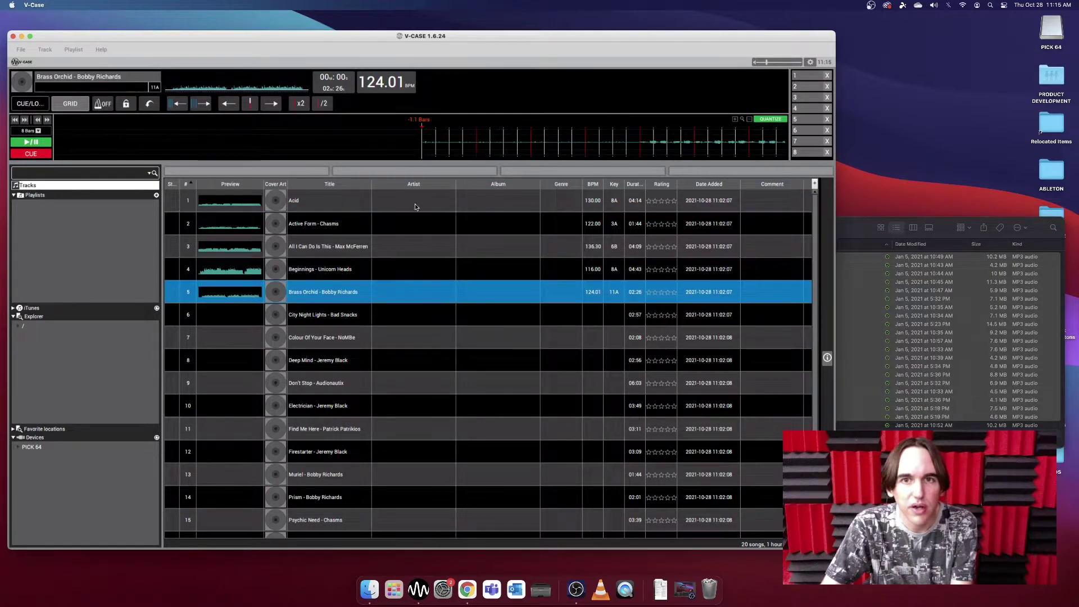
Play Brass Orchid to about 0:07, try setting cue point 1 there and clear it.
click(41, 144)
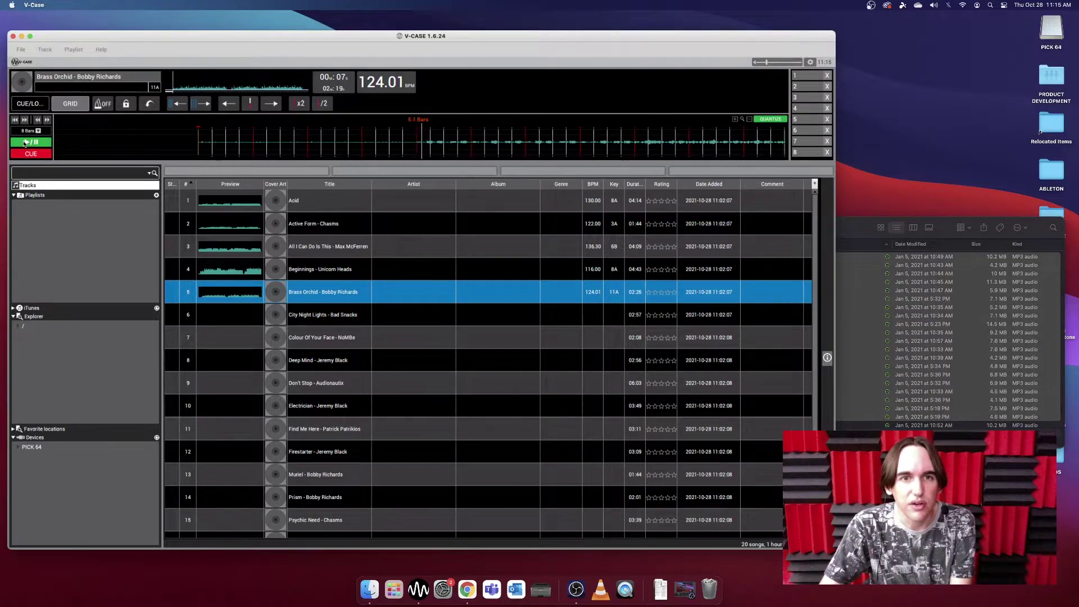
drag(223, 150, 254, 148)
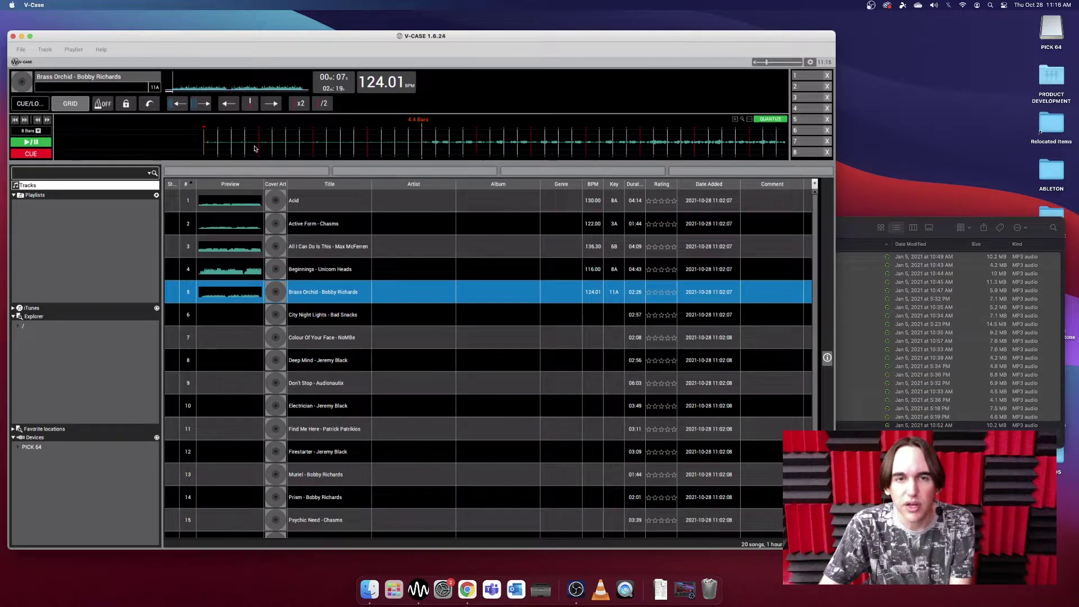
click(806, 77)
click(827, 76)
Move Brass Orchid back to about 0:02, play it and set cue point 1 at 00:07.
drag(311, 137, 443, 138)
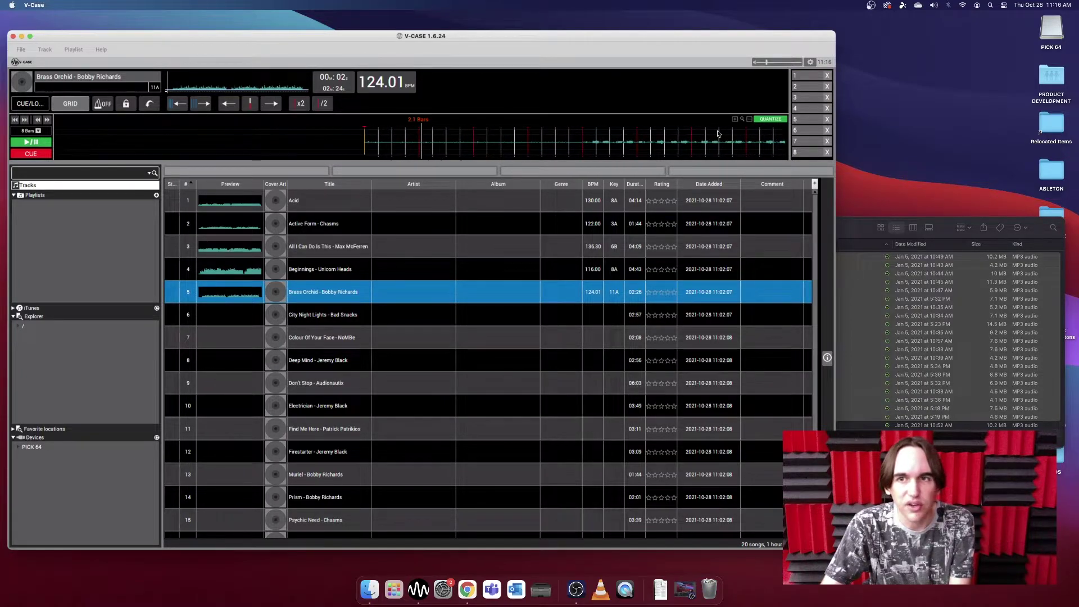
click(28, 141)
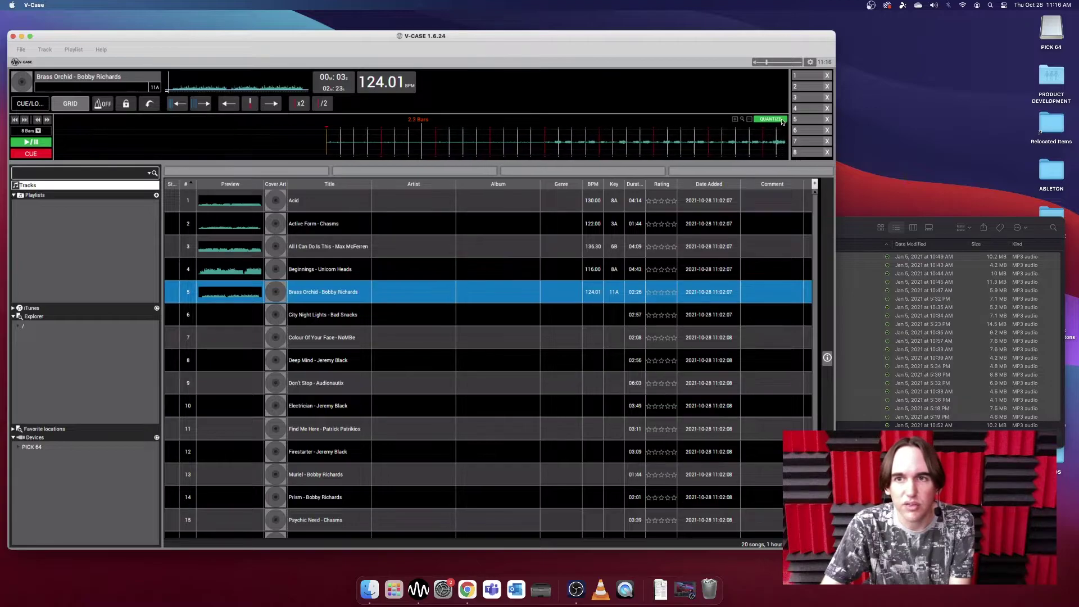
click(812, 76)
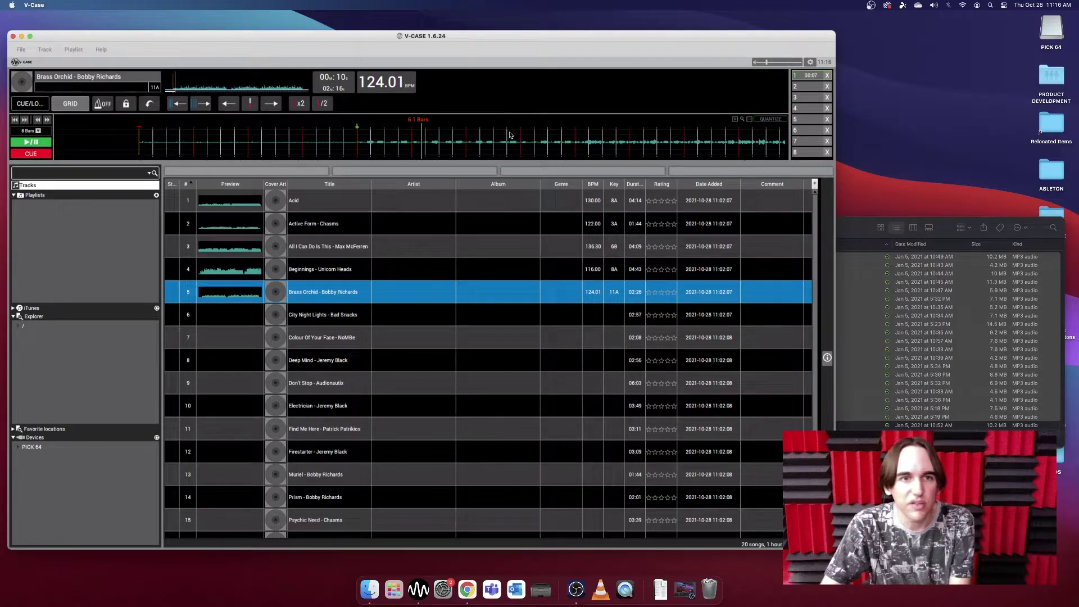
Shift the waveform back to replay the intro and set cue points 2 and 3 at 00:09 and 00:11.
drag(378, 146, 573, 147)
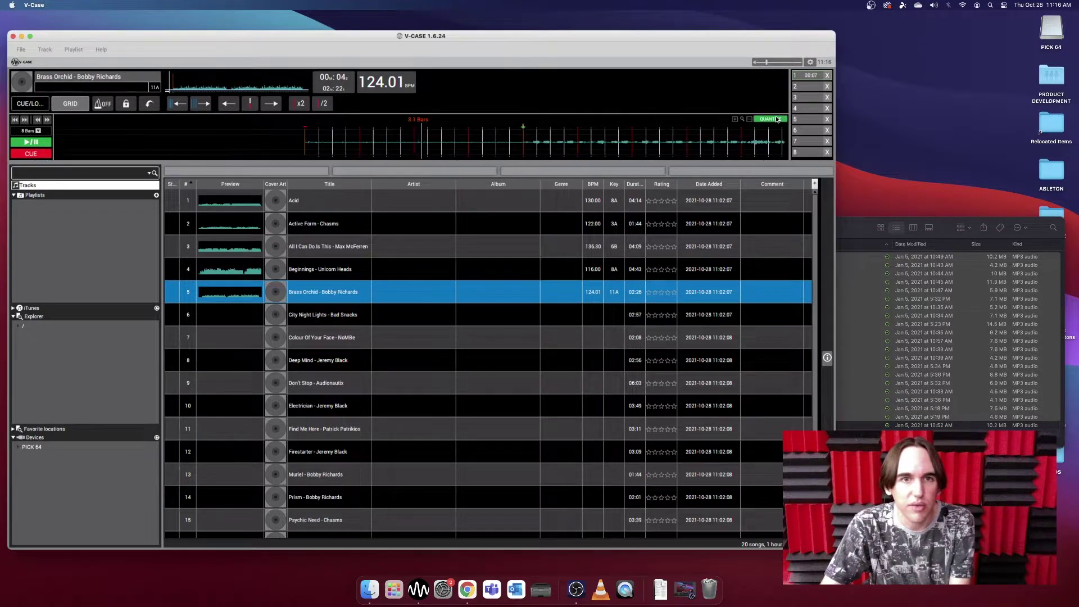
click(816, 88)
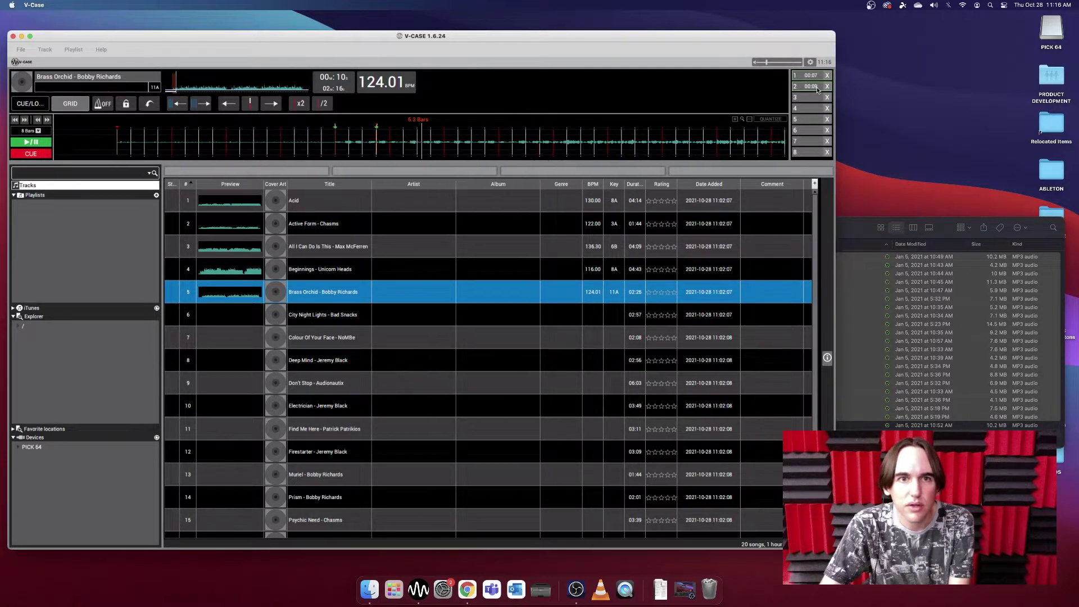
click(817, 98)
drag(451, 144, 484, 143)
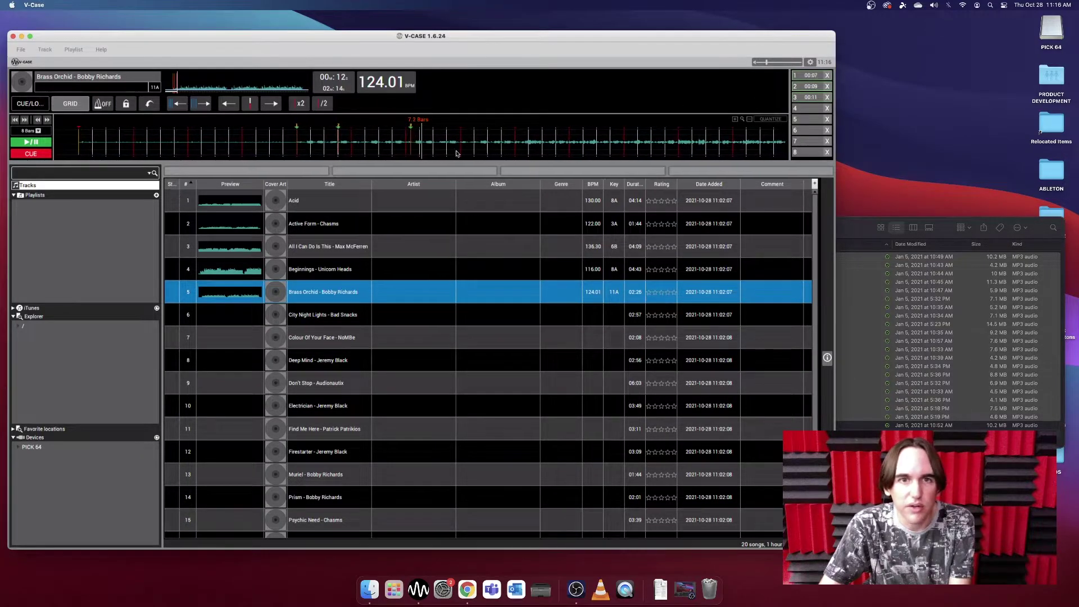
Turn quantize on and set cue points 4 and 5 at 00:15 and 00:17 during playback.
click(768, 119)
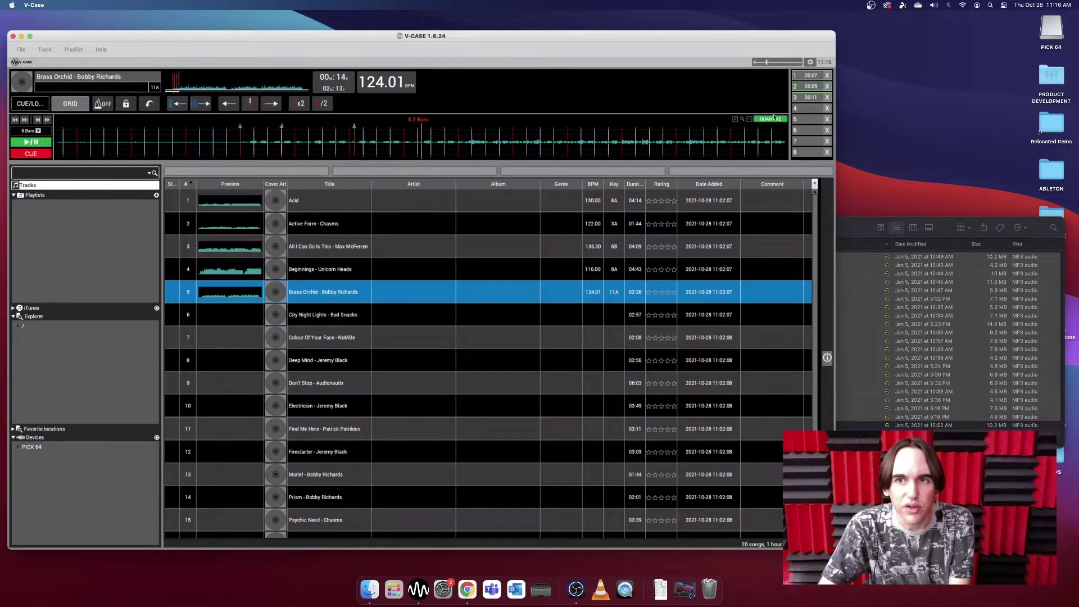
click(812, 108)
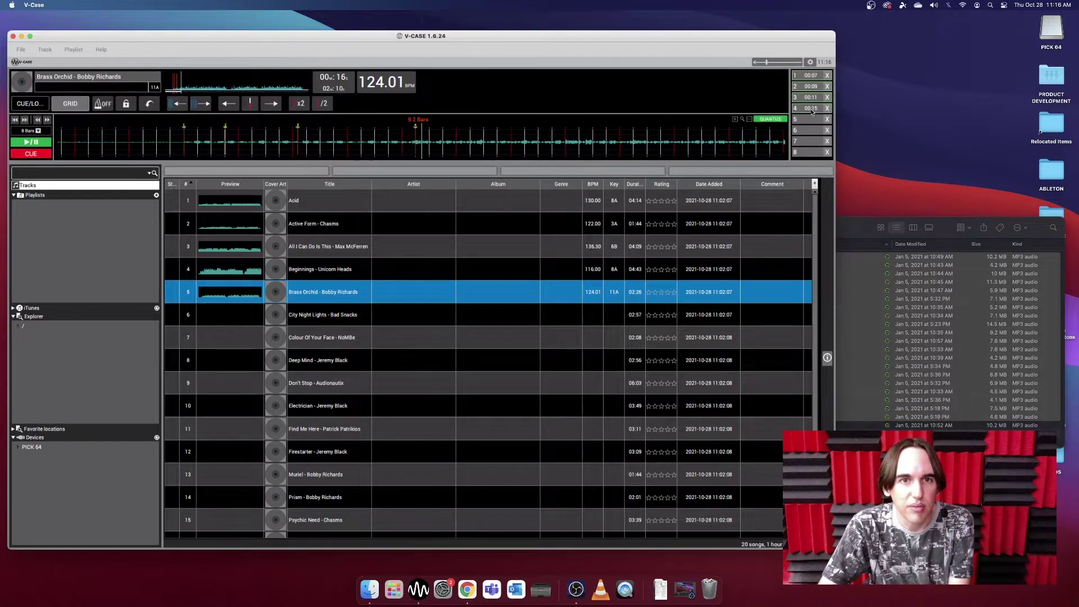
click(814, 119)
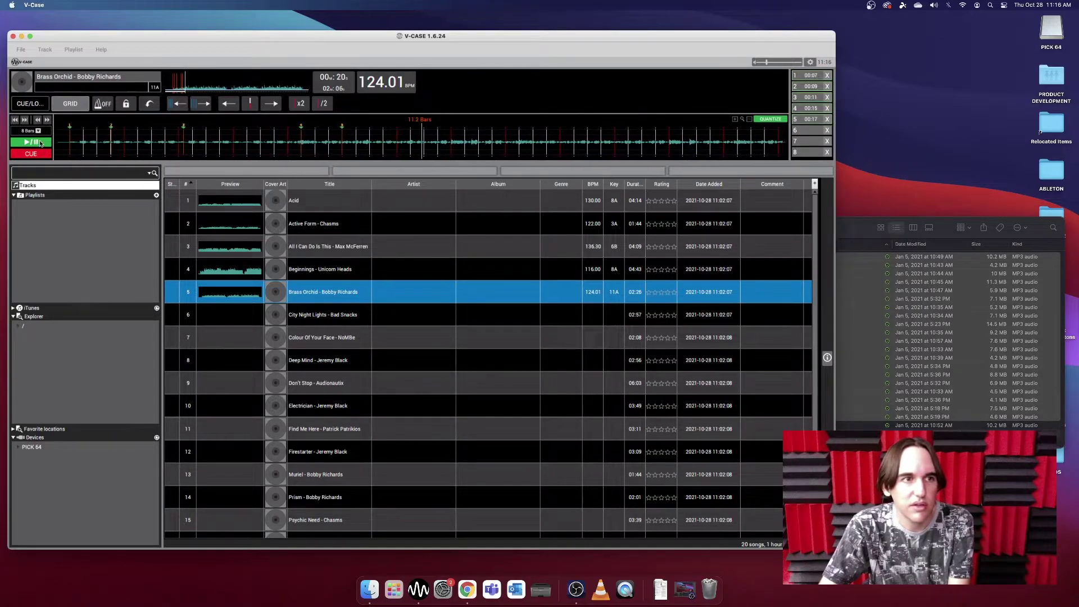
Clear Brass Orchid's cue points 5, 4, 3 and 2, keeping only cue point 1.
click(827, 120)
click(826, 108)
click(826, 97)
click(826, 86)
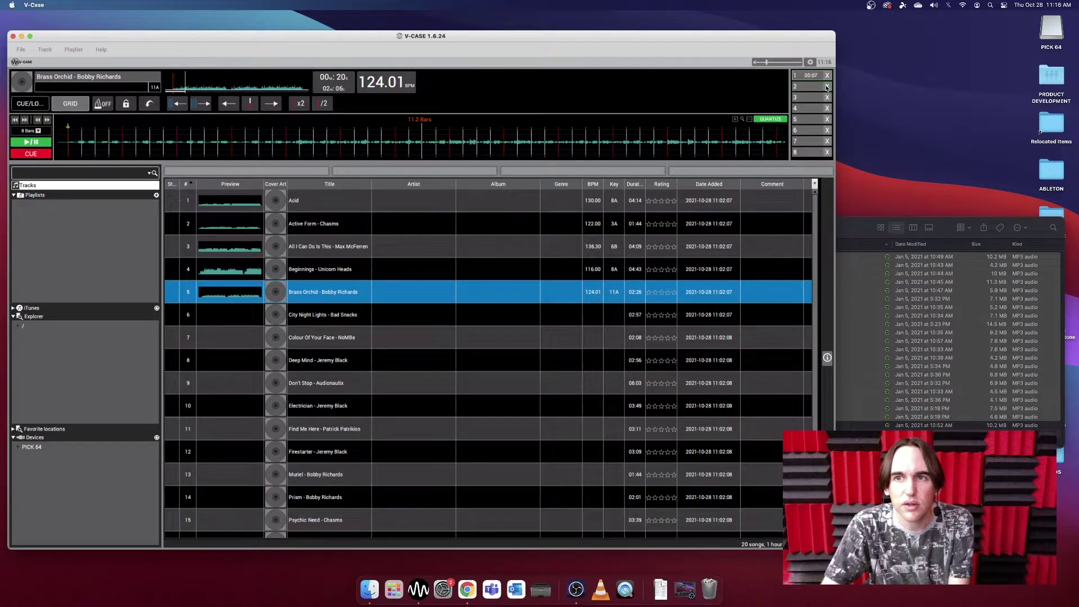
Return to cue point 1, pause with the playhead aligned at bar 5.1, and set the jump length to 16 Bars.
click(812, 75)
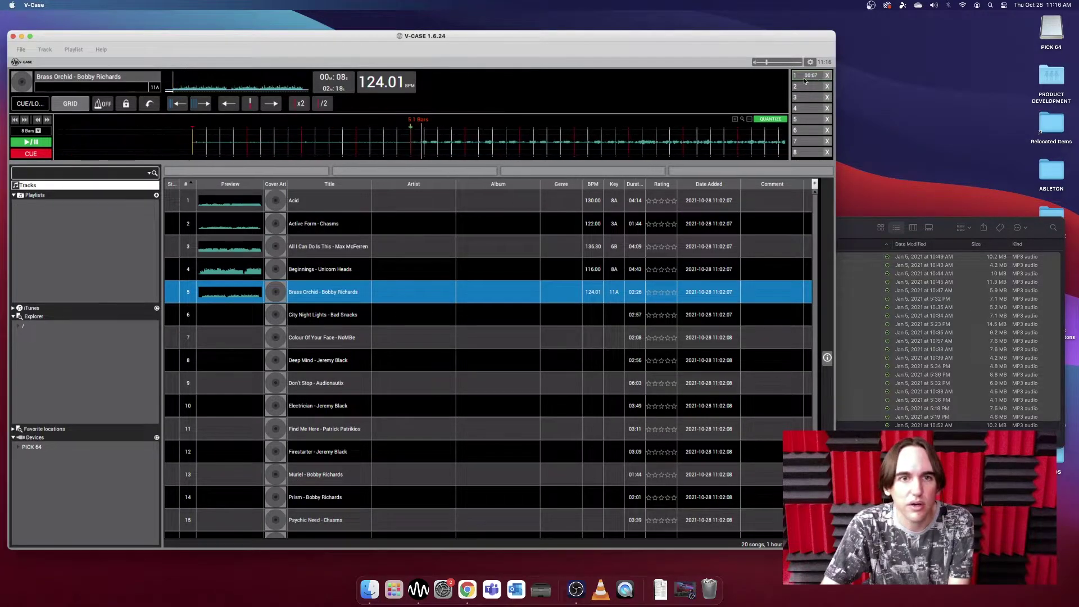
click(31, 141)
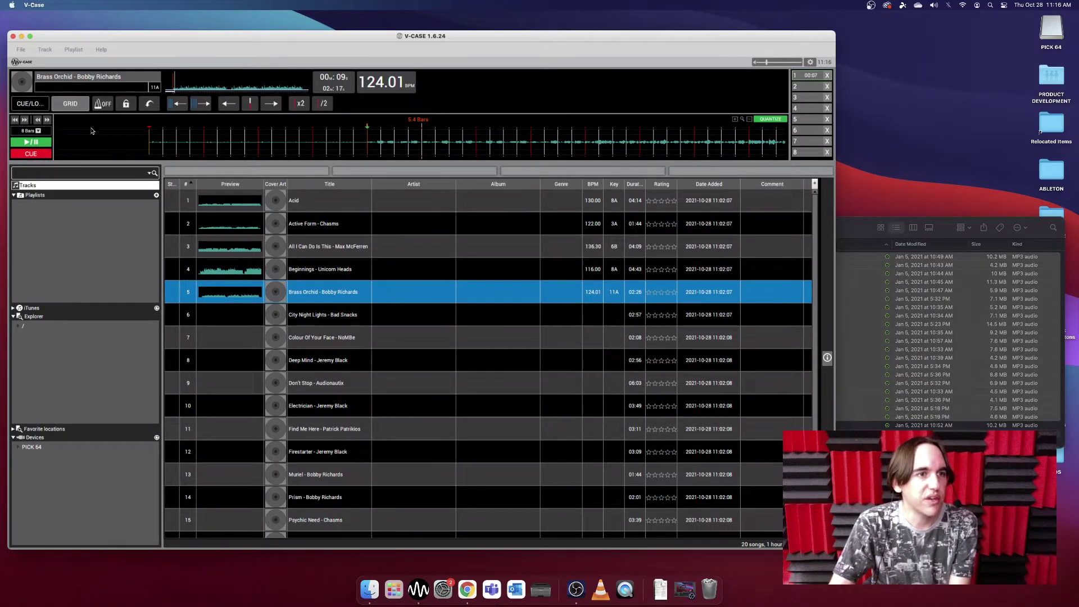
drag(207, 147, 262, 147)
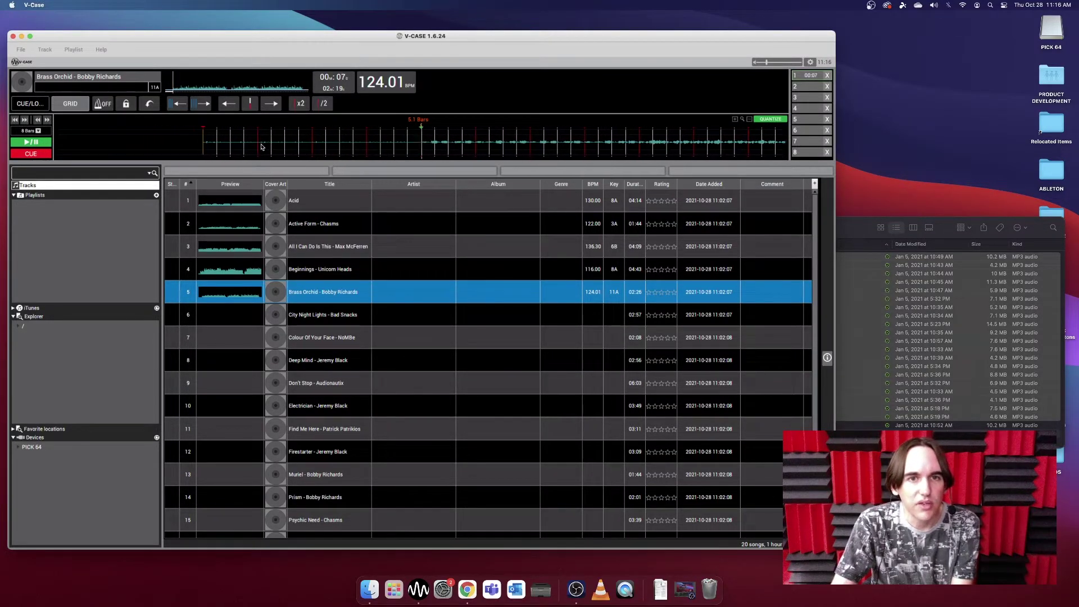
click(38, 130)
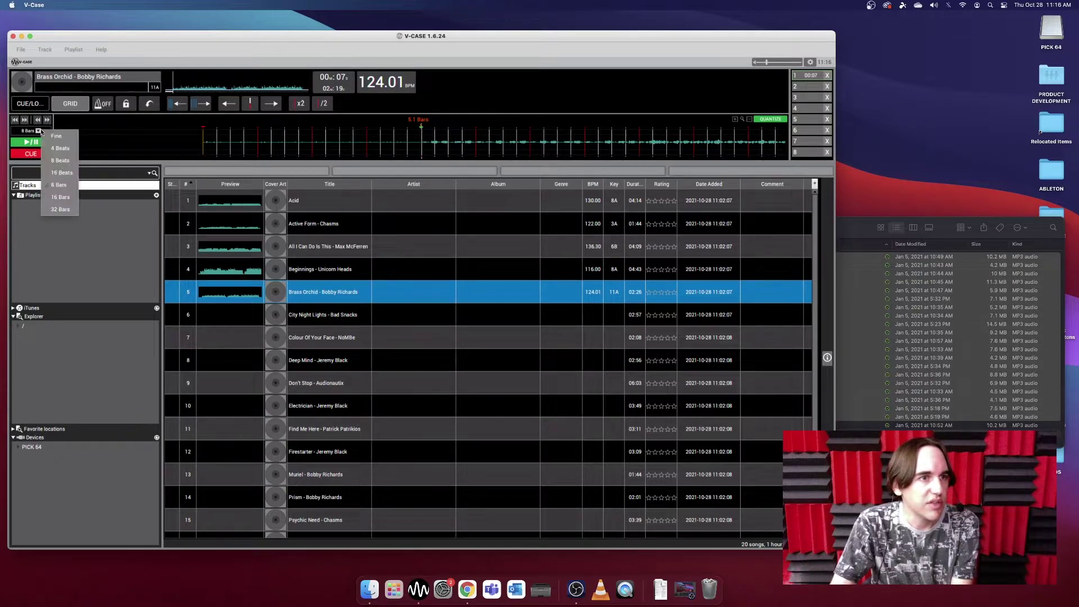
click(68, 196)
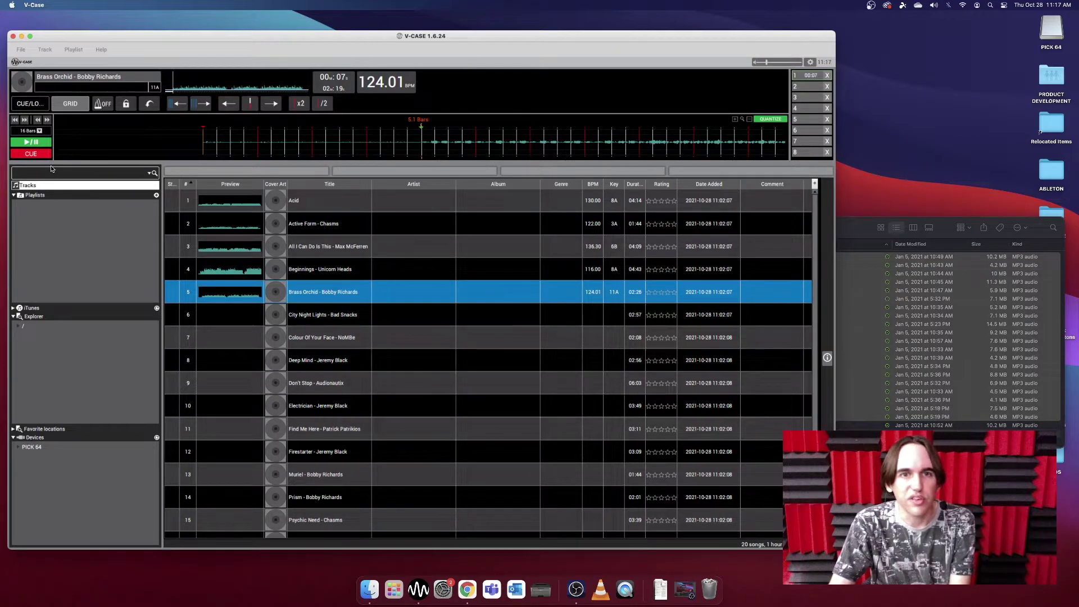
Skip forward 16 bars at a time, setting cue points 2 to 5 at 00:38, 01:09, 01:40 and 02:11.
click(48, 120)
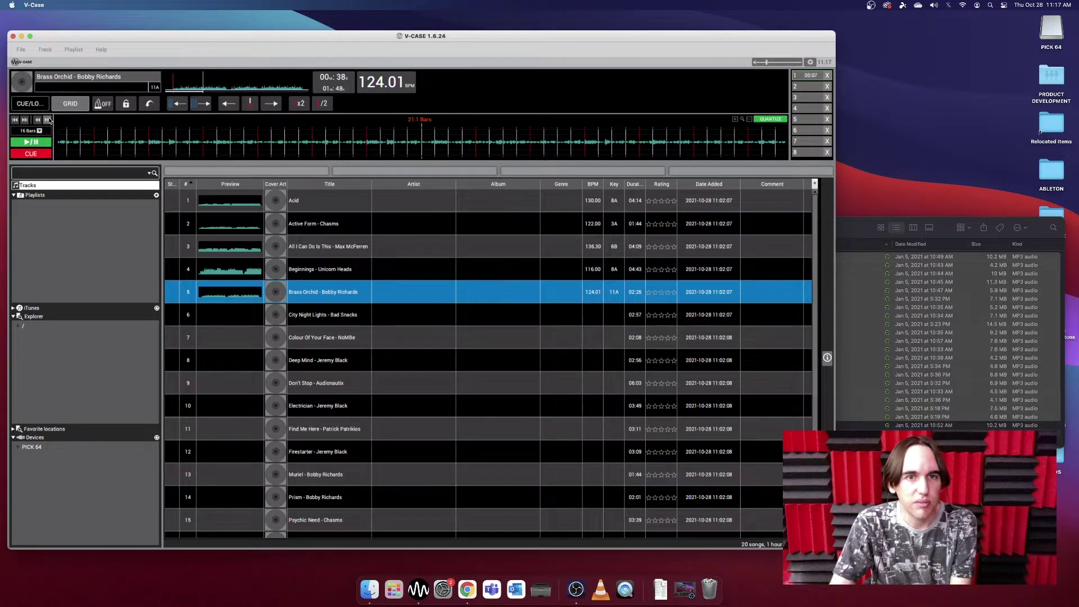
click(812, 87)
click(48, 120)
click(809, 99)
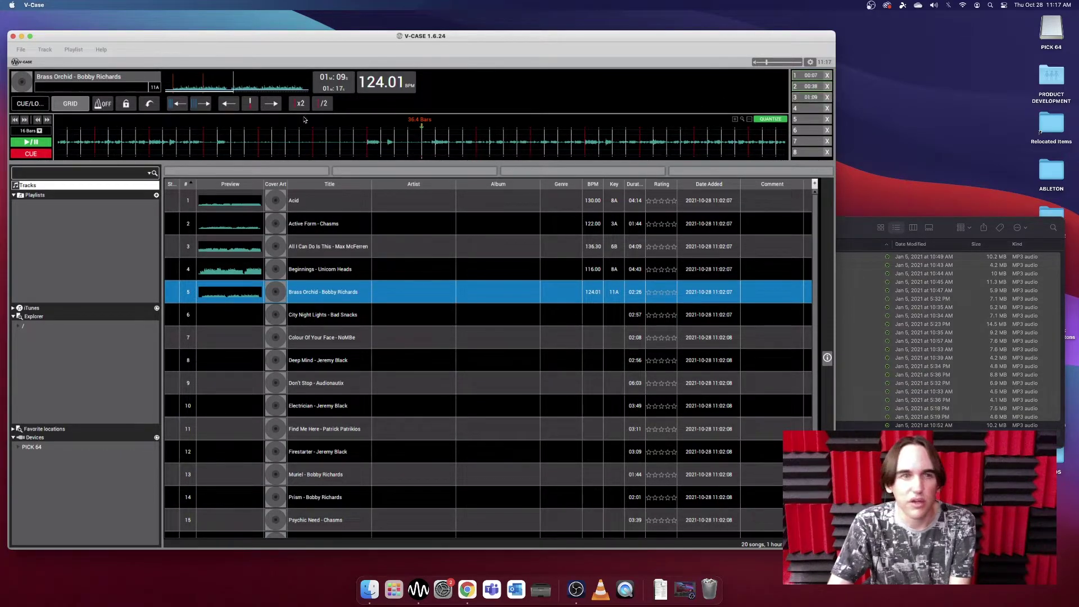
click(48, 119)
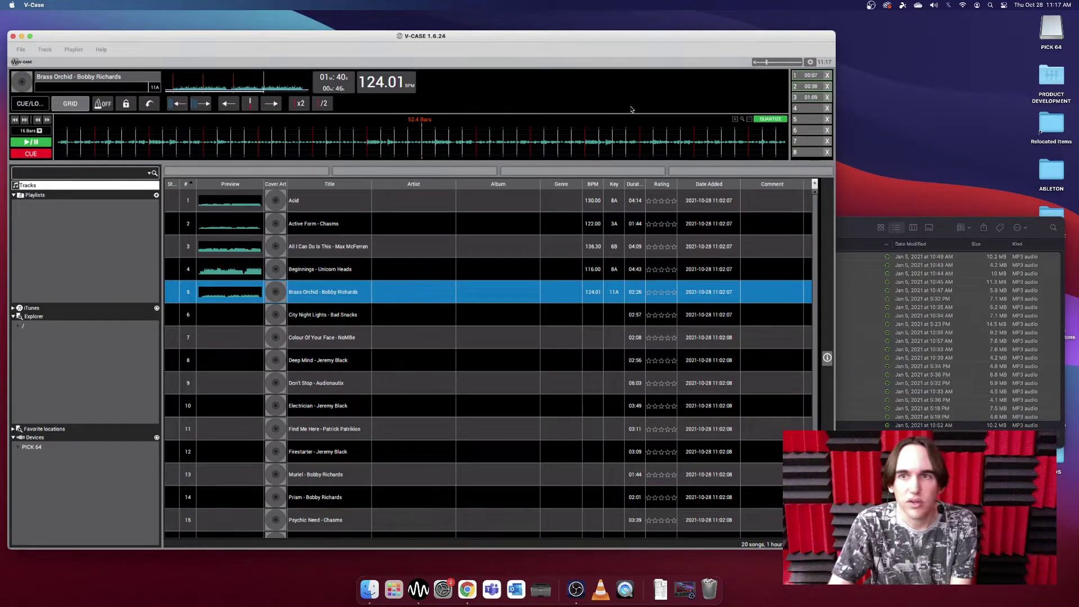
click(809, 108)
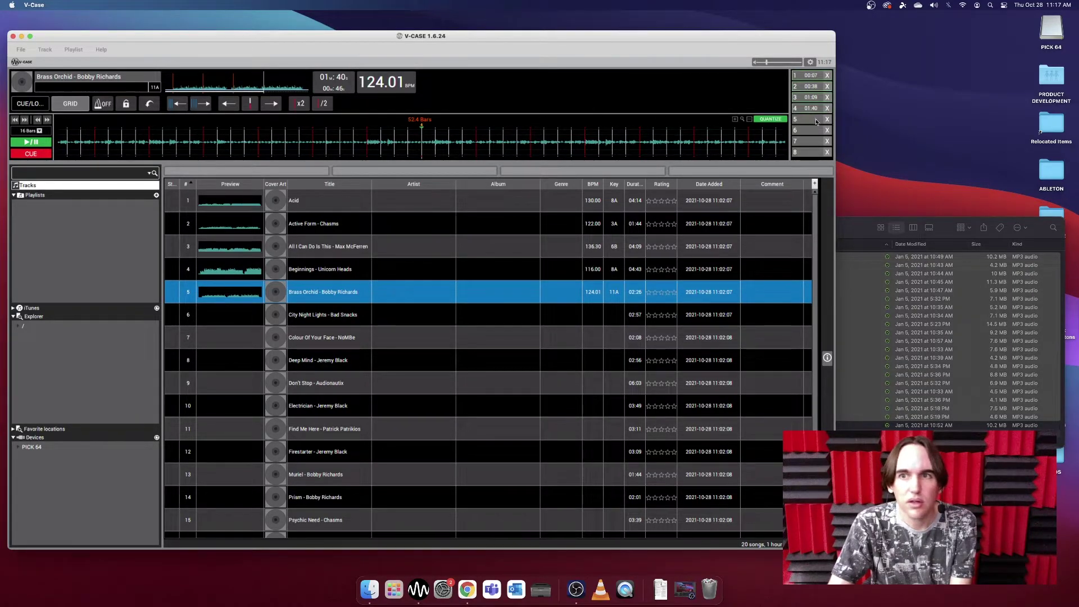
click(48, 120)
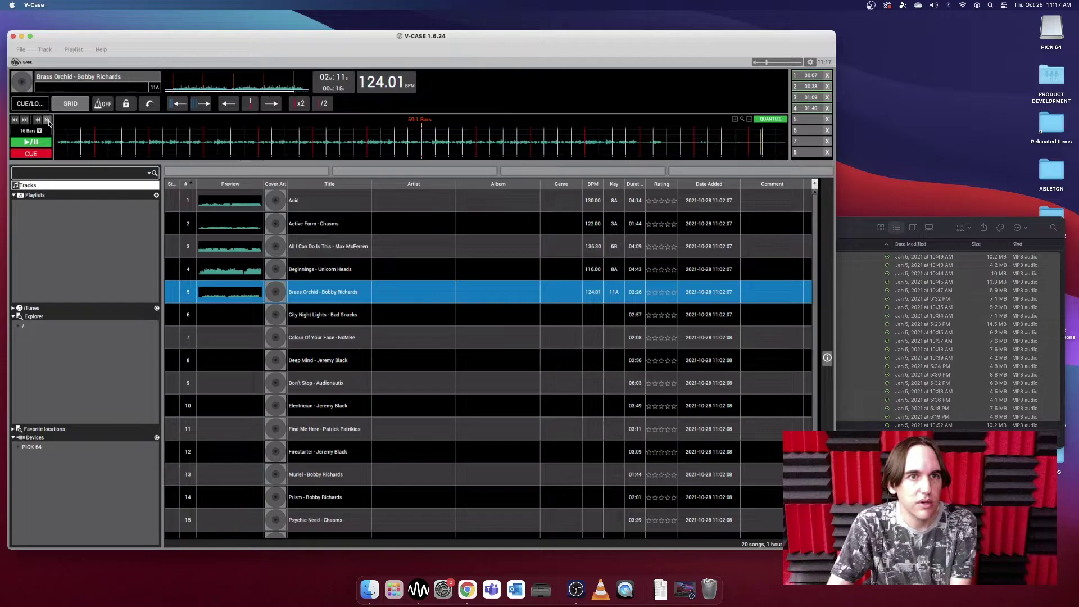
click(803, 119)
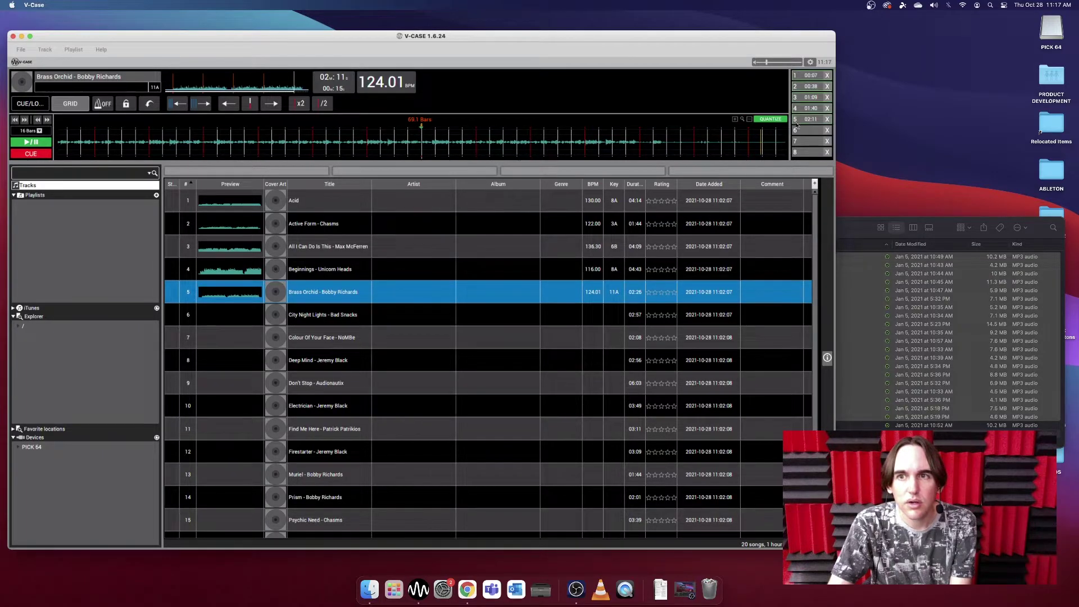
Audition Brass Orchid from cue points 1 to 4 in turn, replay from cue point 2 and pause the track.
click(815, 77)
click(811, 87)
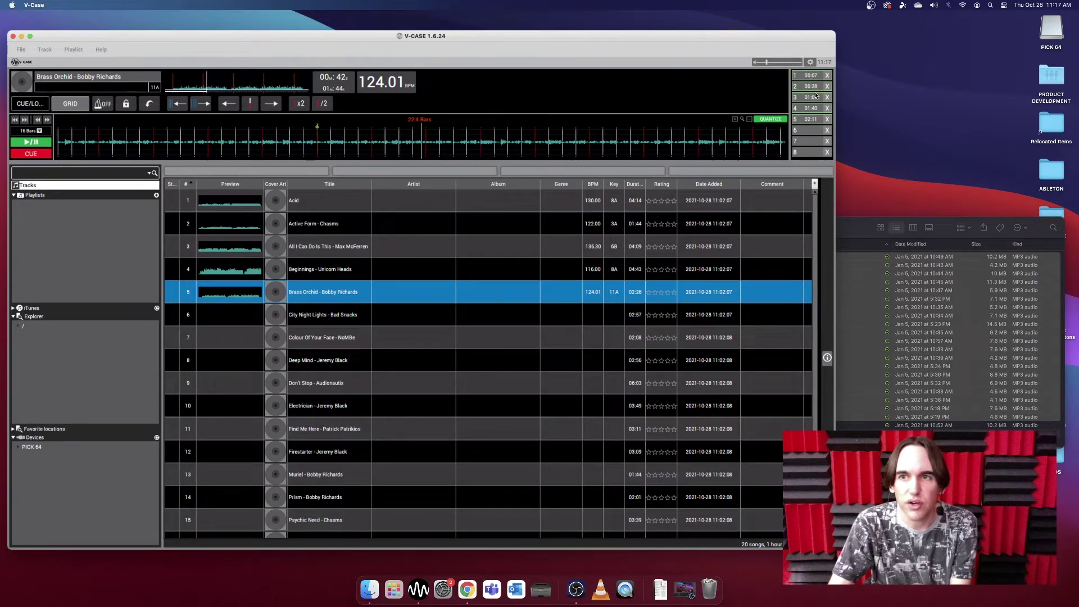
click(815, 96)
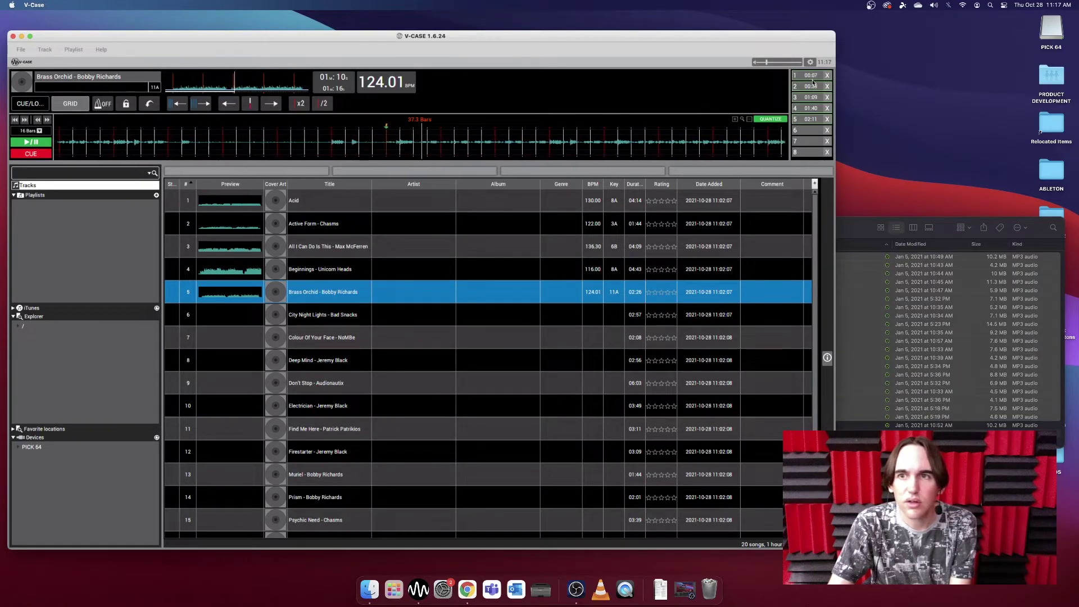
click(812, 107)
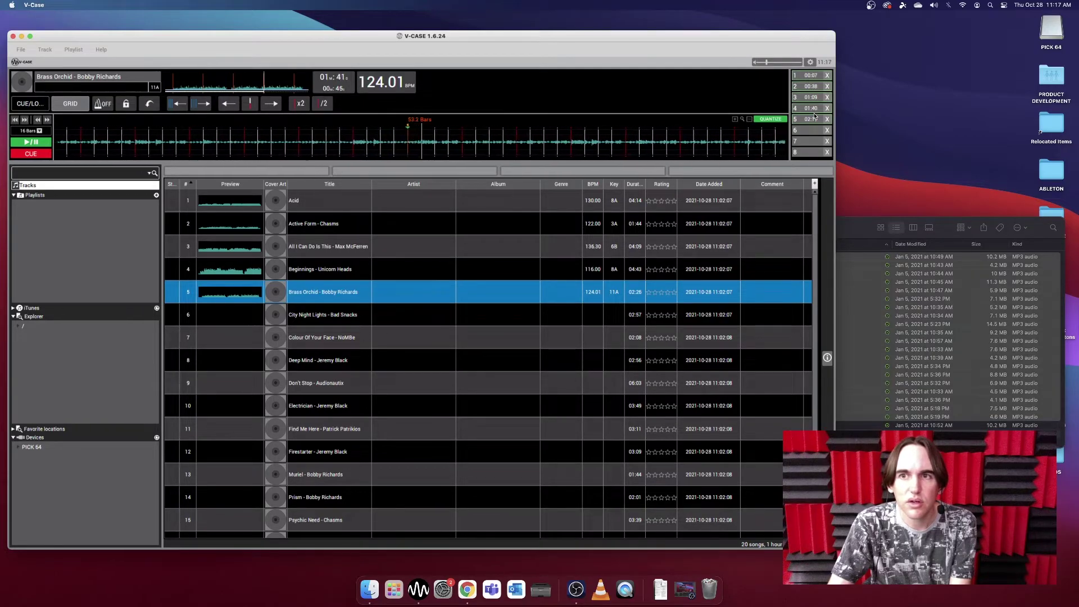
click(811, 86)
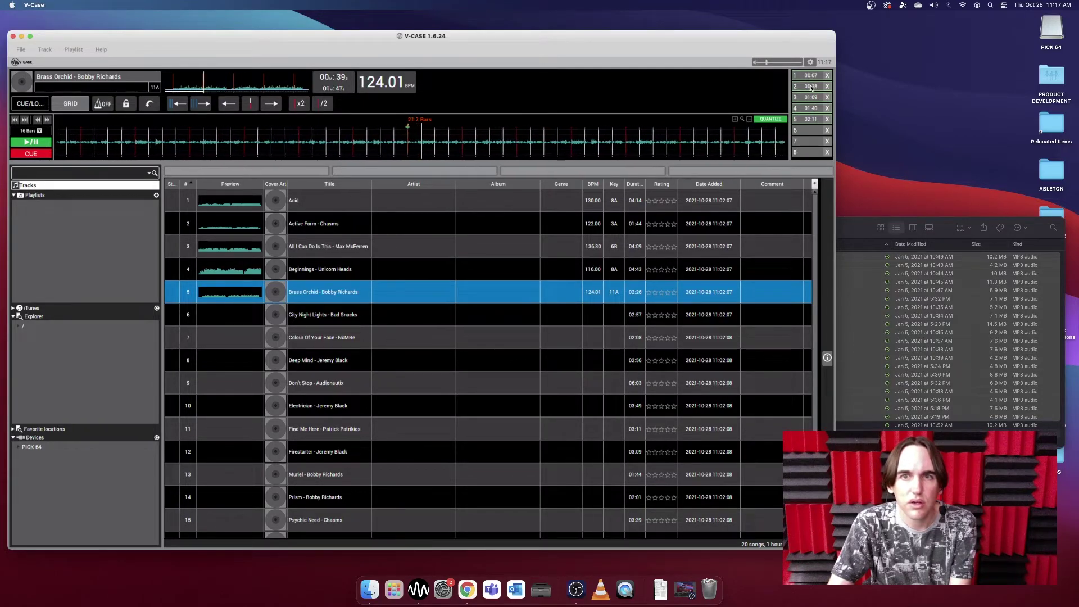
click(31, 144)
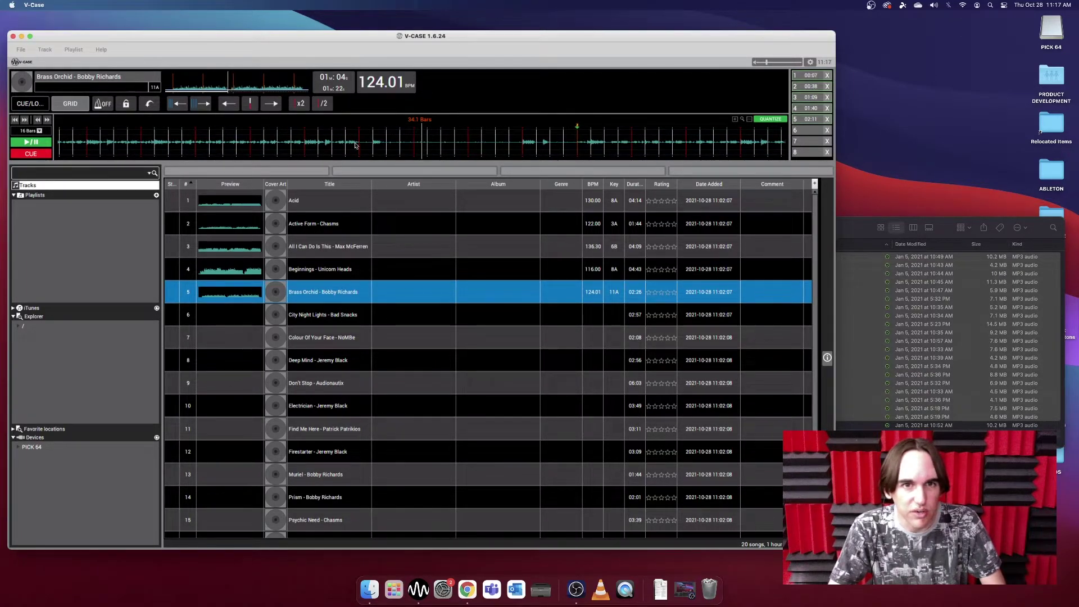
Move the playhead to bar 33.1, clear cue points 4 and 3, and set cue point 3 at 01:01.
drag(378, 149, 441, 145)
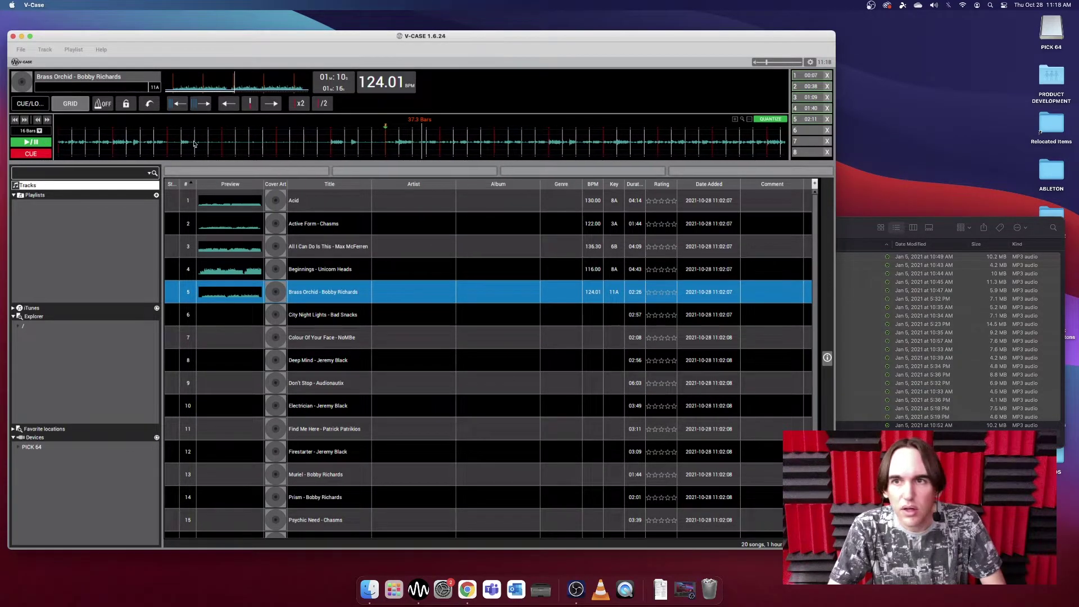
drag(208, 144, 338, 143)
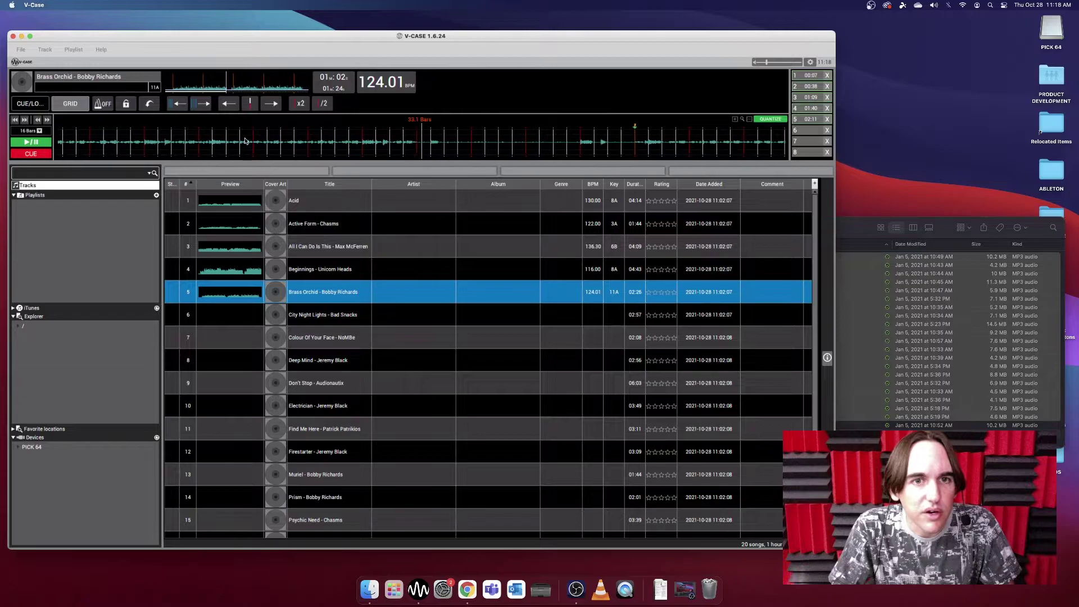
click(827, 108)
click(826, 98)
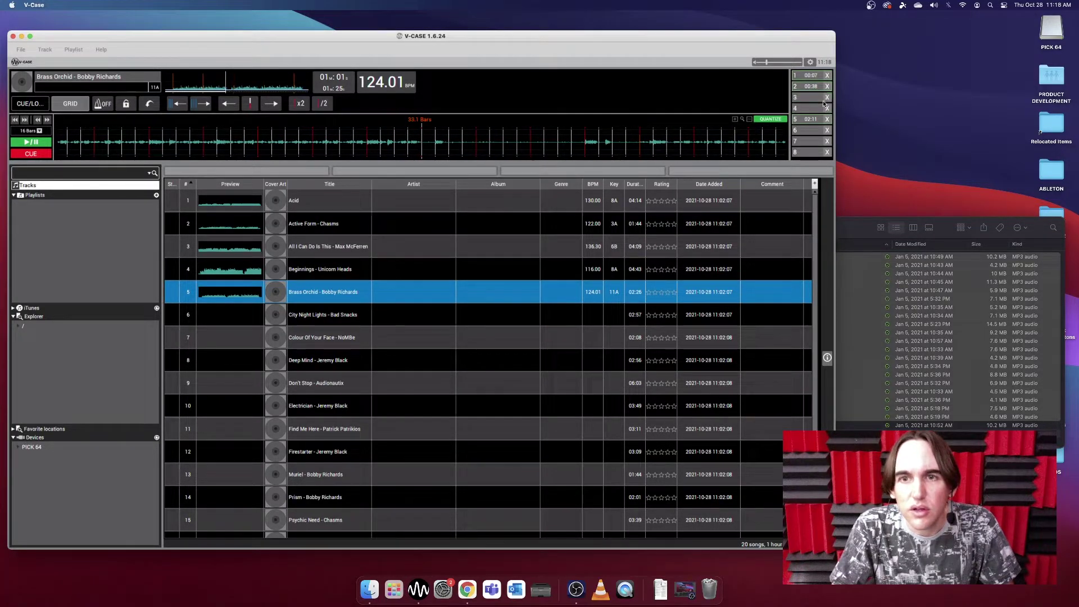
click(812, 99)
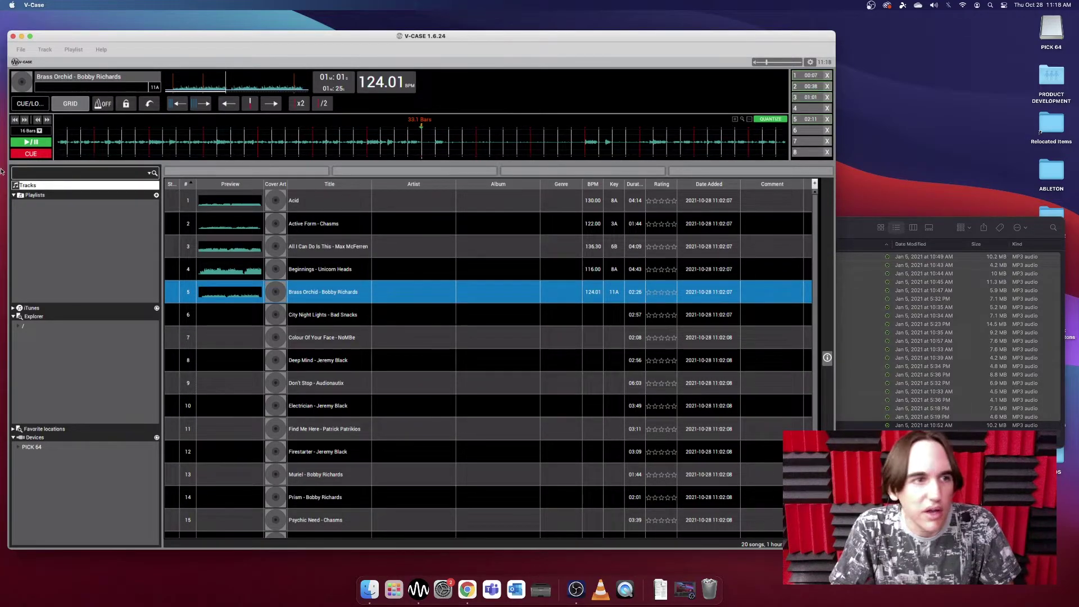
Play Brass Orchid on from cue point 3, set cue point 4 at 01:09 and clear cue point 5.
click(32, 143)
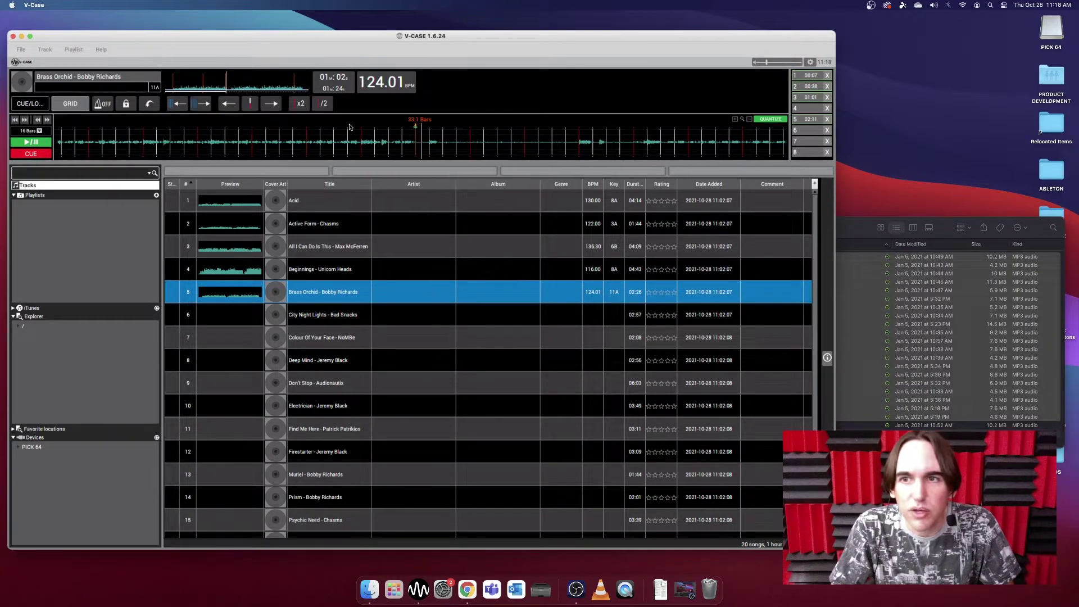
click(811, 109)
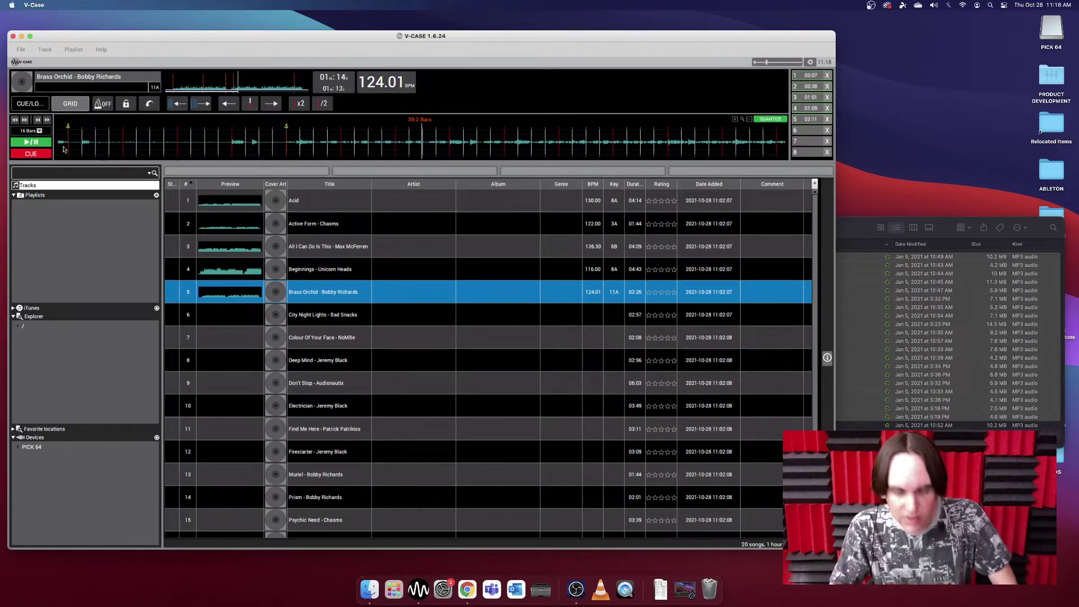
click(827, 120)
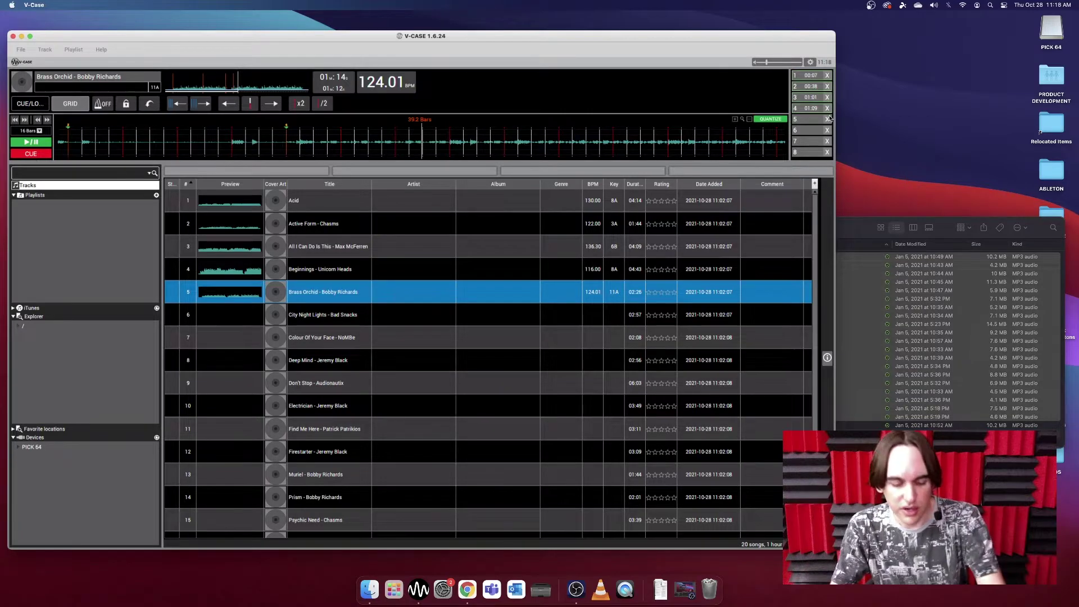
Move the playhead back near bar 37, turn off Quantize and set cue point 5 off the beat at 01:10.
drag(332, 145, 439, 136)
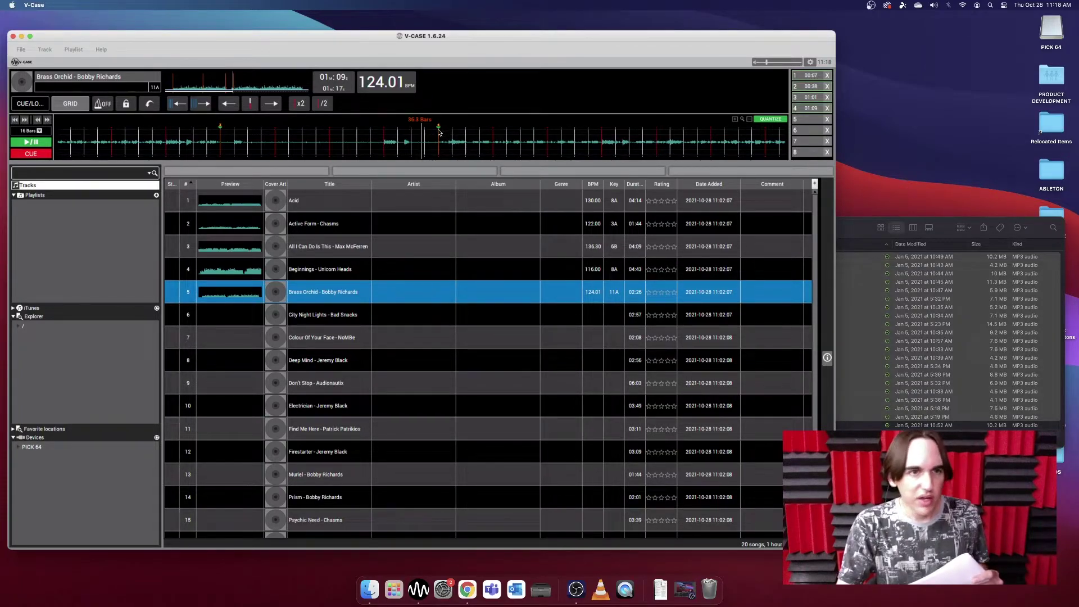
click(770, 118)
mouse_move(485, 138)
mouse_down()
mouse_move(459, 140)
mouse_move(471, 133)
mouse_up()
click(807, 120)
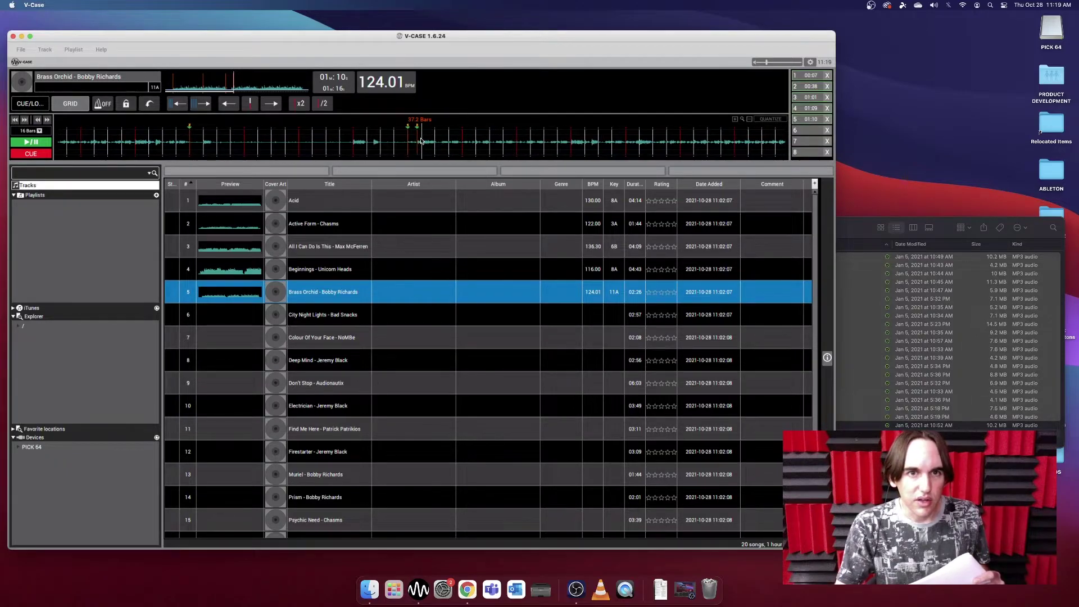
Replace cue point 5 with one aligned to the transient at bar 37.1 (01:10), play on, and clear it again.
scroll(418, 141, up, 3)
scroll(417, 144, up, 2)
scroll(424, 133, up, 2)
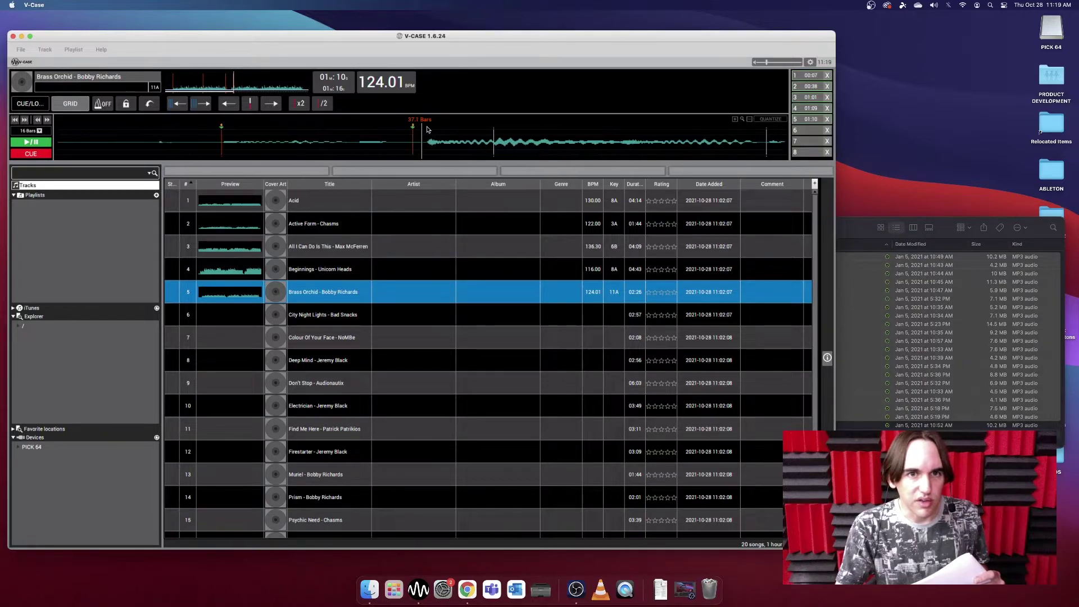
drag(427, 130, 421, 131)
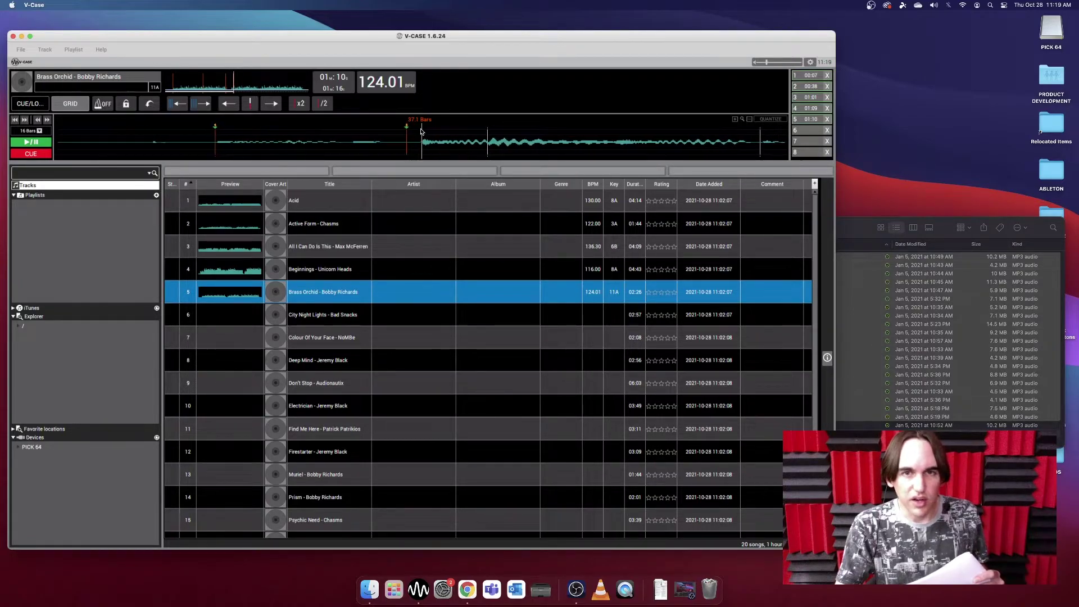
click(827, 119)
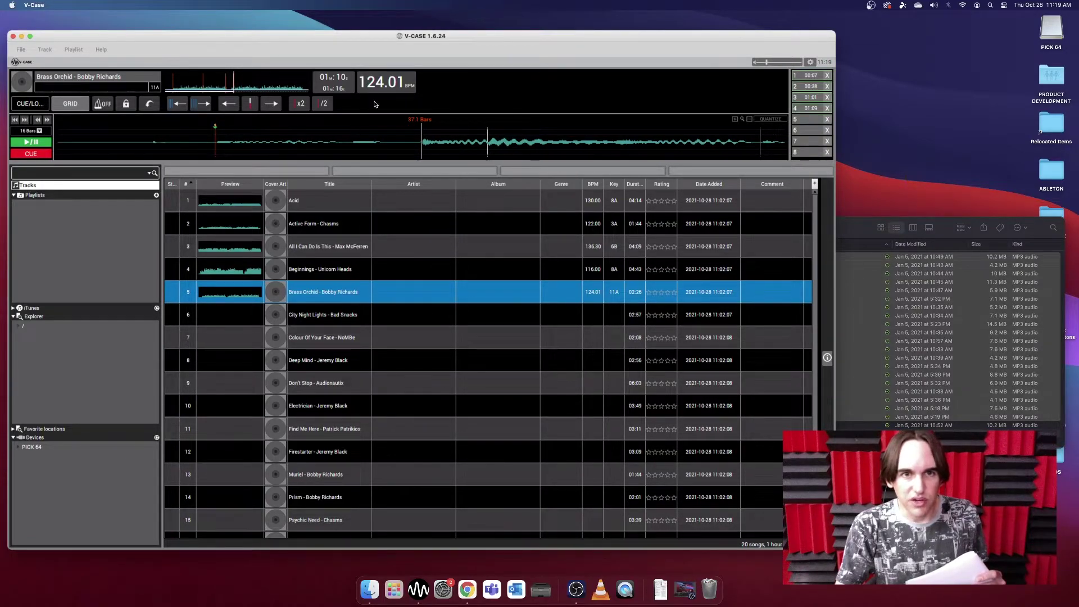
drag(431, 144, 432, 145)
click(810, 120)
click(811, 120)
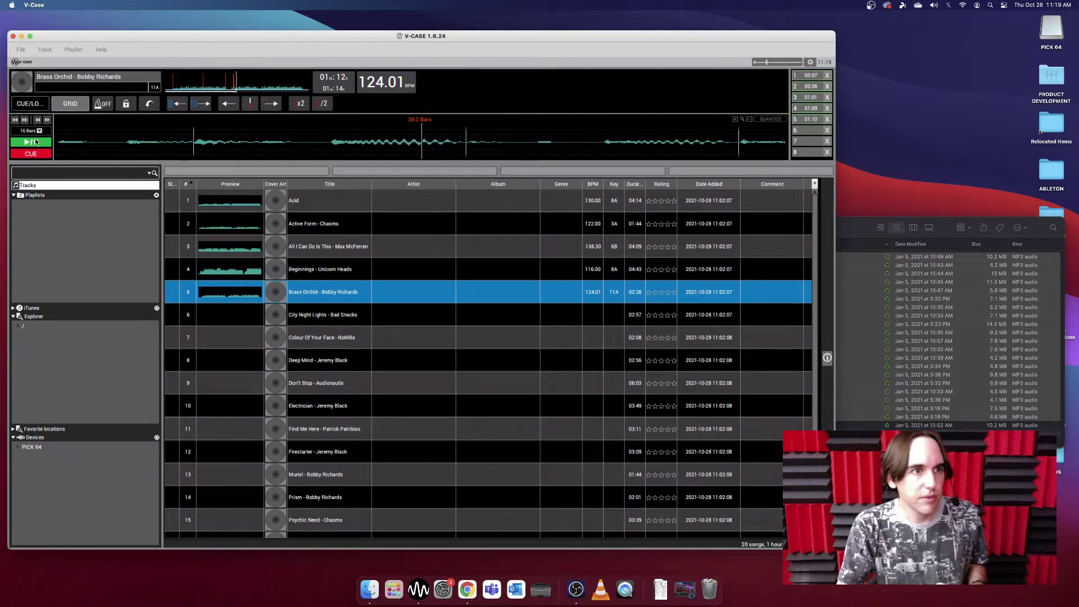
scroll(556, 144, down, 8)
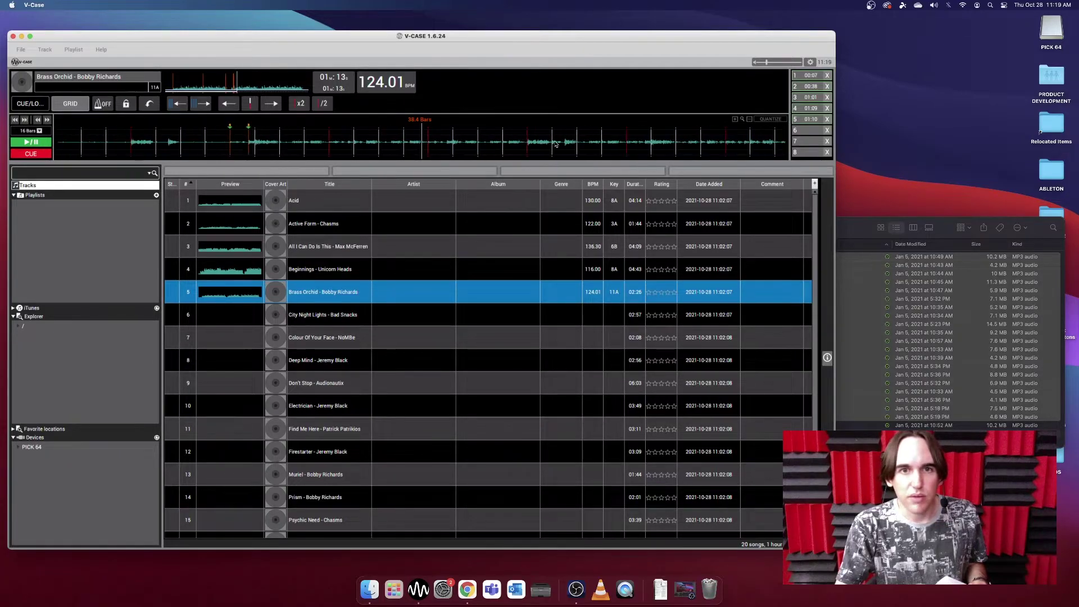
click(827, 119)
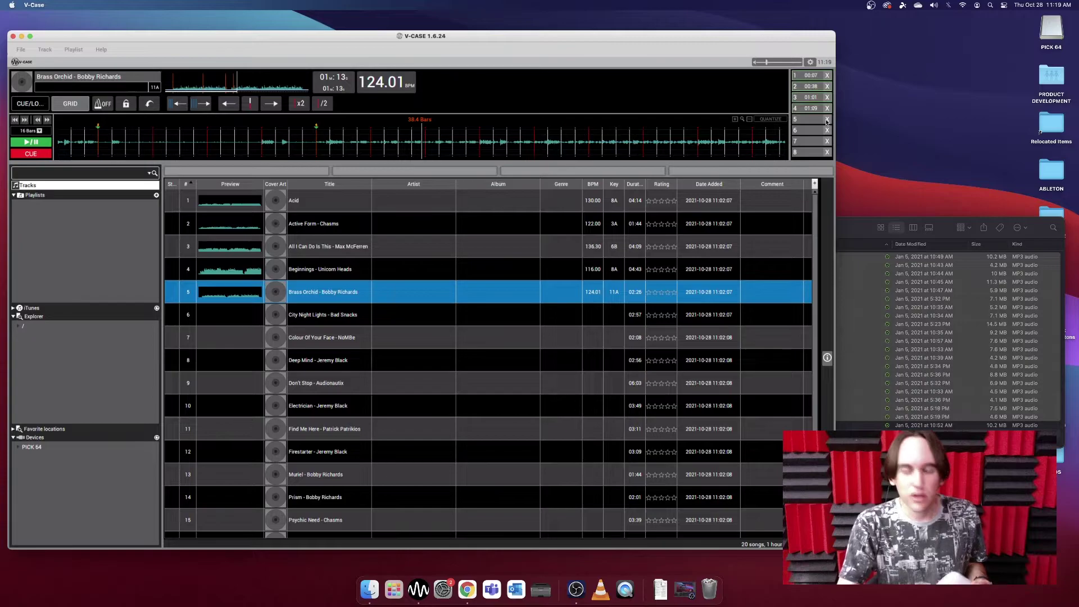
Load Beginnings - Unicorn Heads, align the playhead with its first transient at 00:08, and set the grid's first beat there.
key(Up)
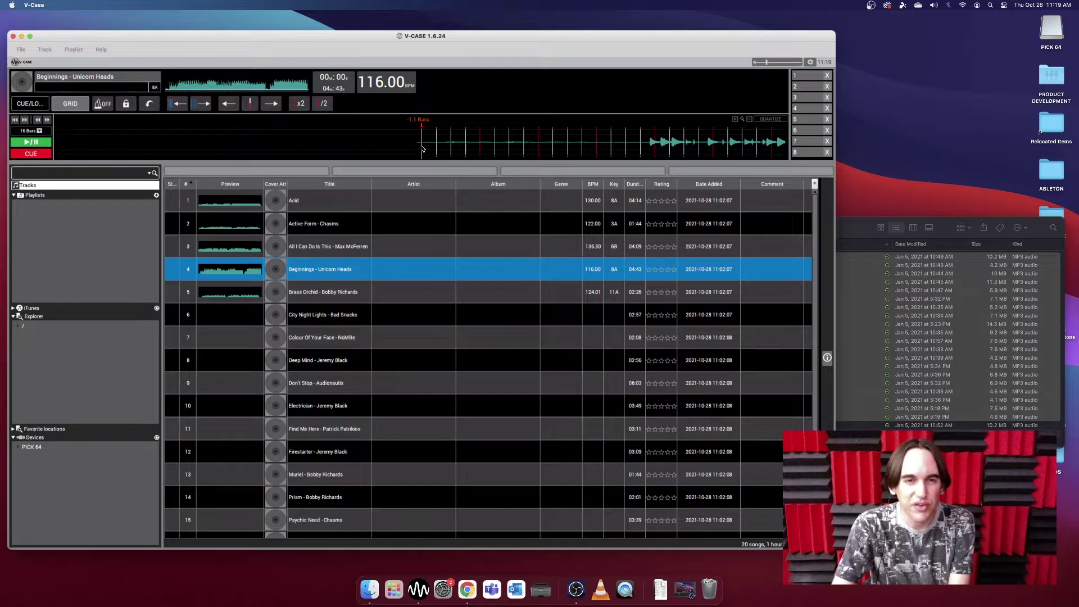
click(34, 145)
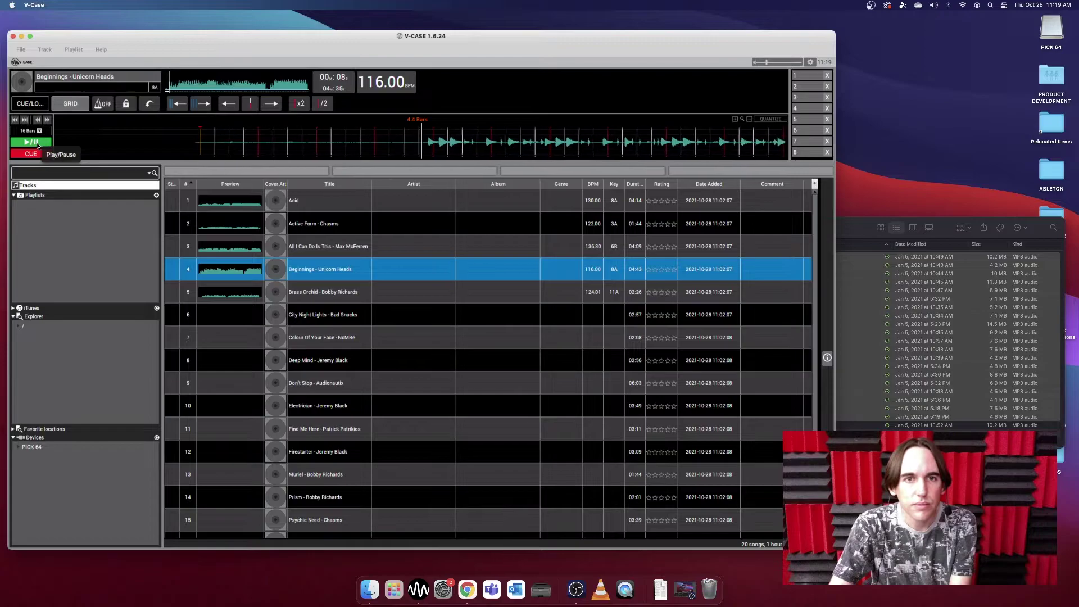
drag(364, 143, 388, 144)
scroll(390, 144, up, 10)
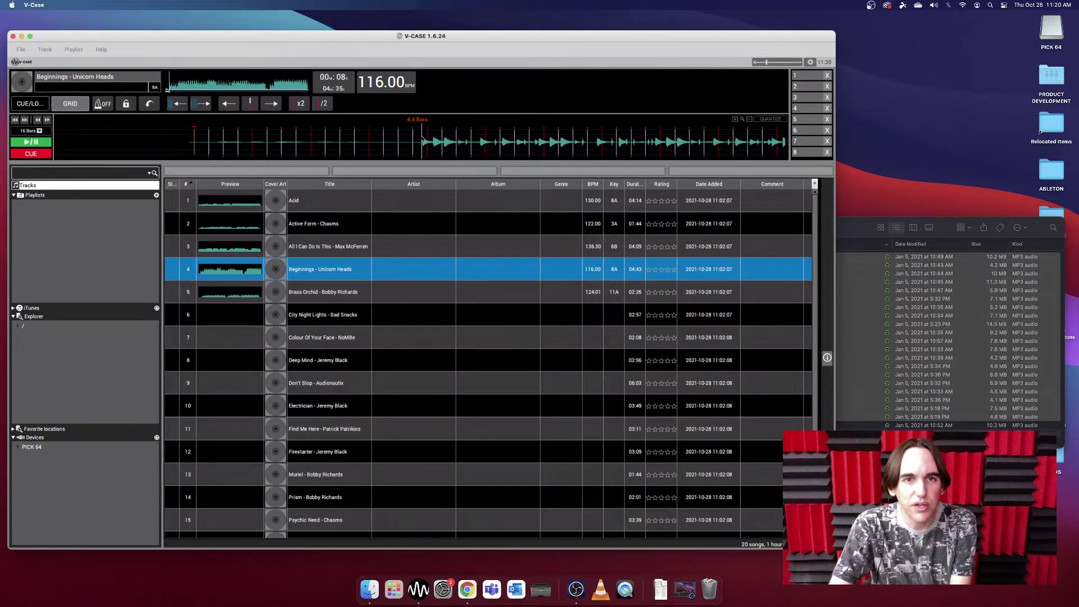
drag(468, 147, 461, 149)
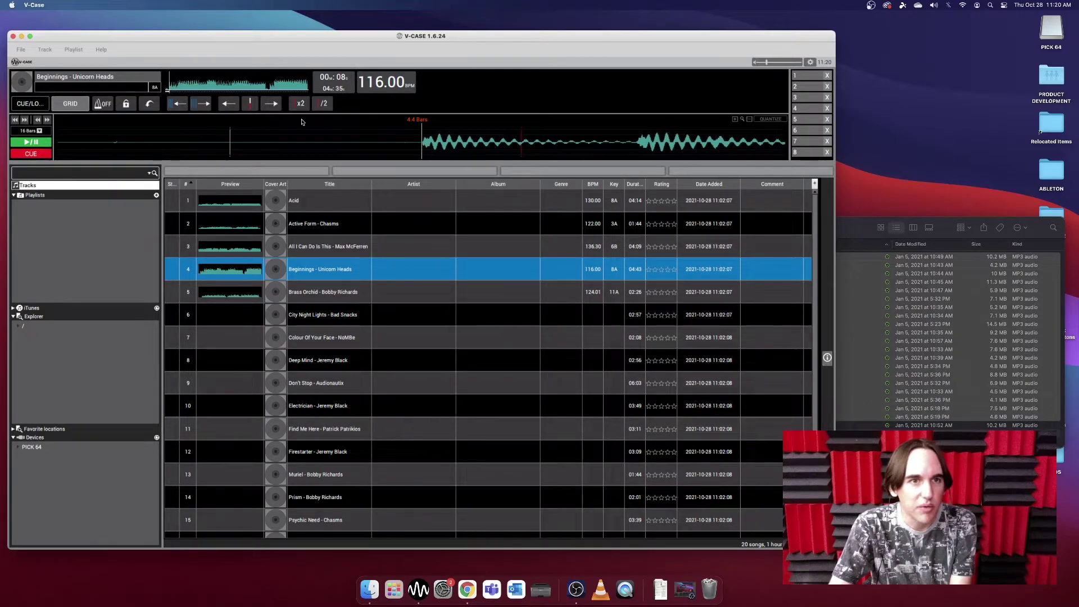
click(251, 105)
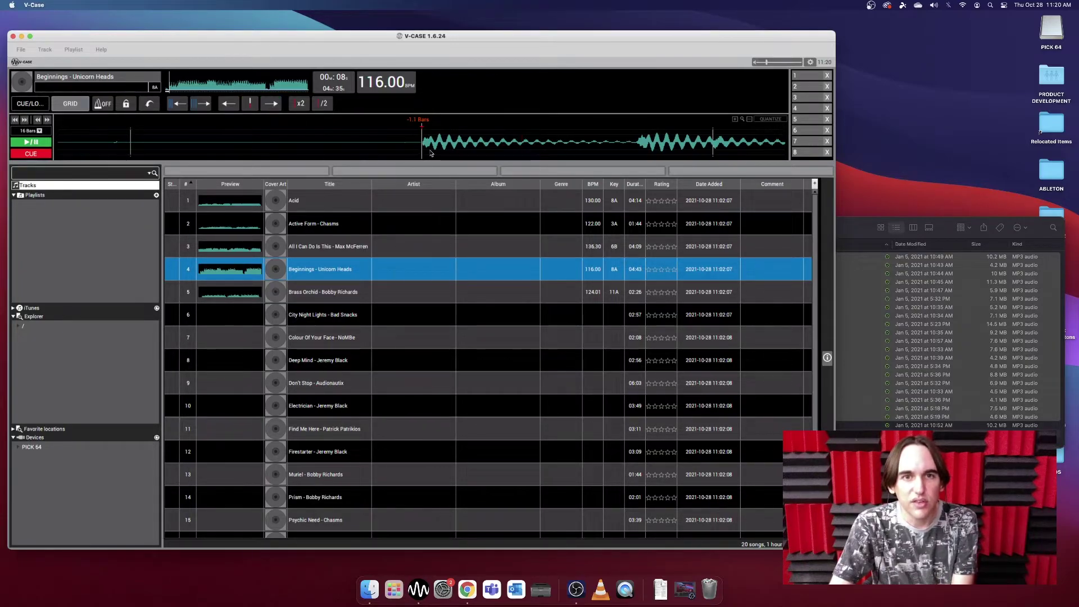
Set cue point 1 at 00:08, play on, and set cue point 2 at 00:24 with Quantize off.
scroll(372, 147, down, 5)
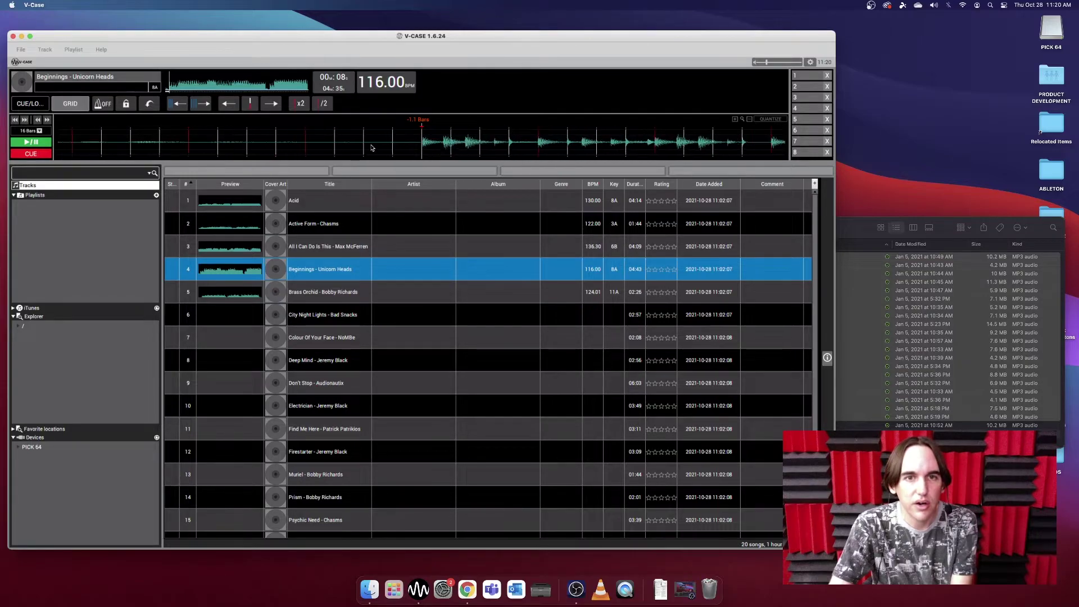
scroll(371, 148, down, 2)
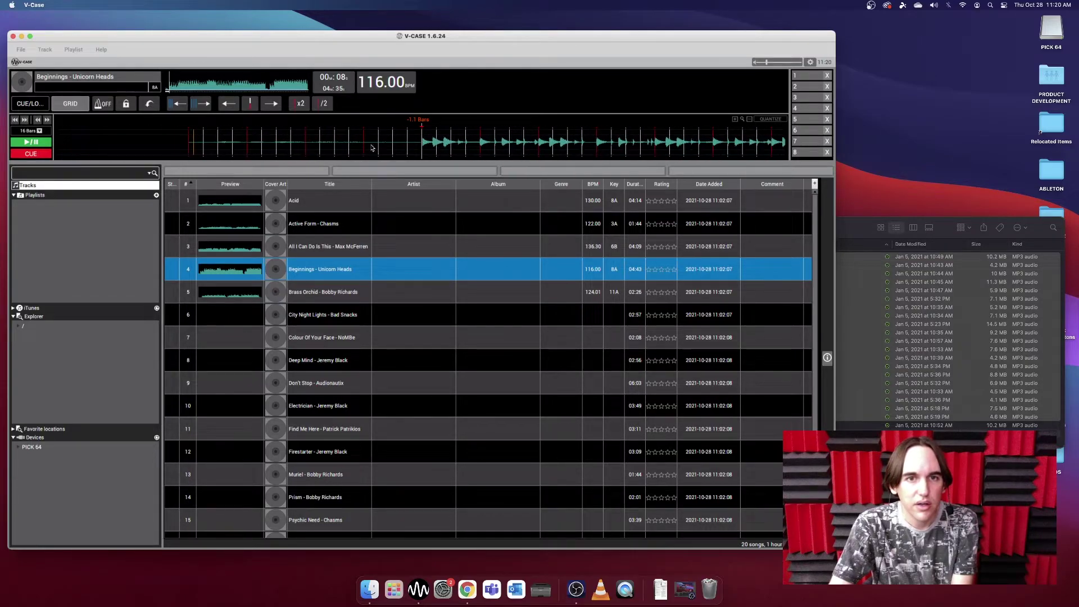
click(803, 76)
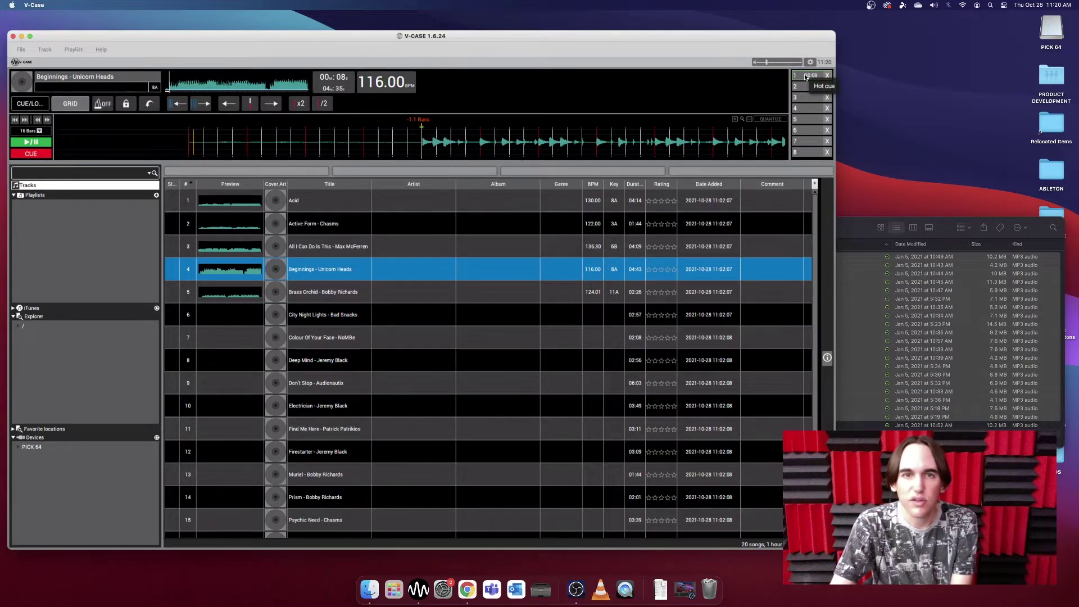
click(111, 106)
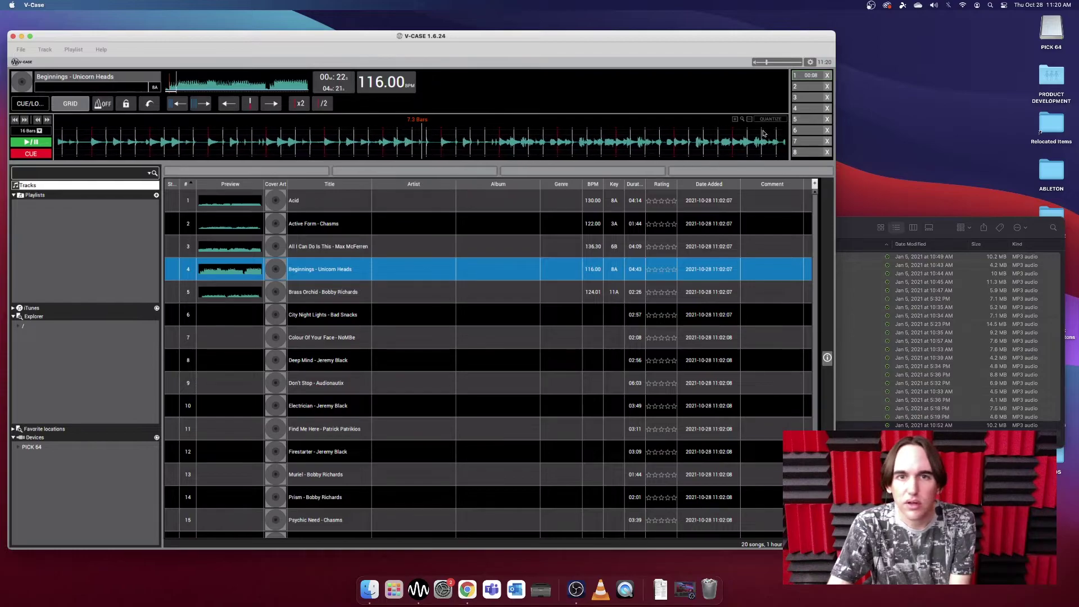
click(816, 89)
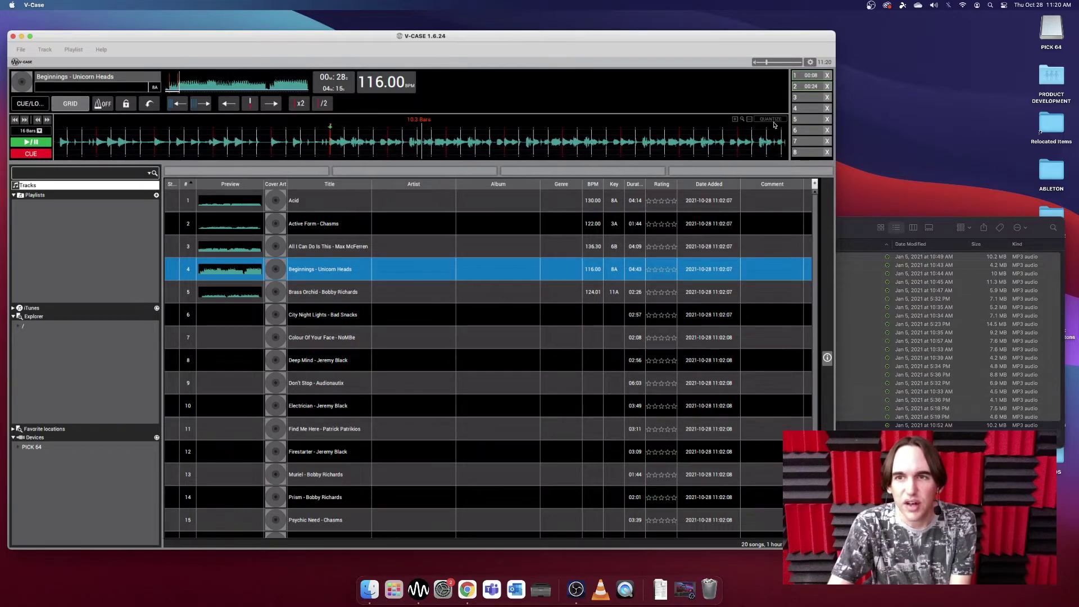
Return the playhead to bar 8.4, clear cue point 2, set it again at 00:24 with Quantize on, and audition it.
drag(218, 149, 315, 148)
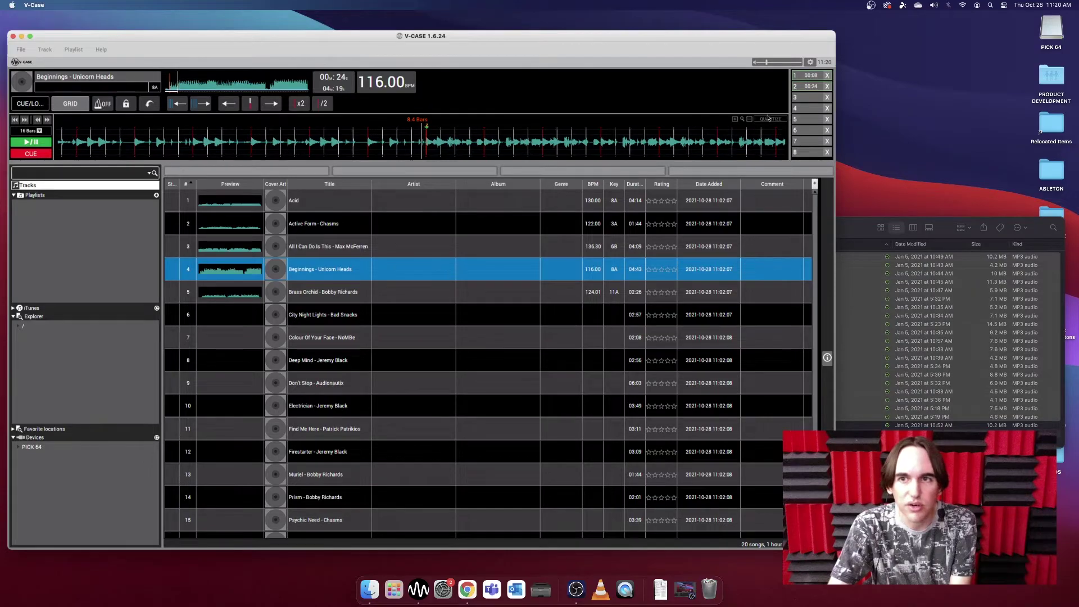
click(827, 88)
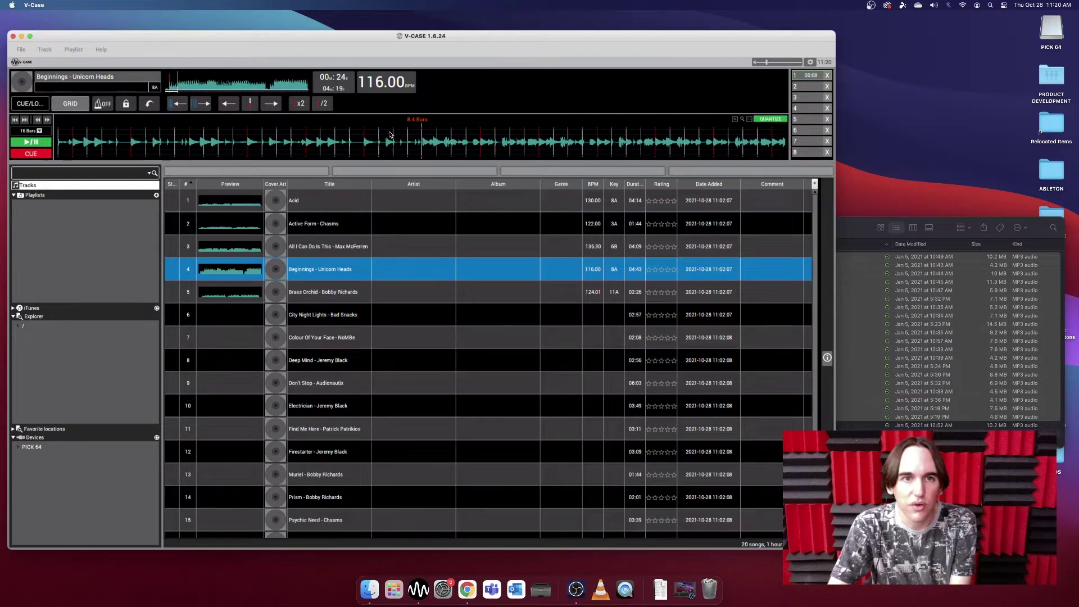
scroll(444, 151, up, 3)
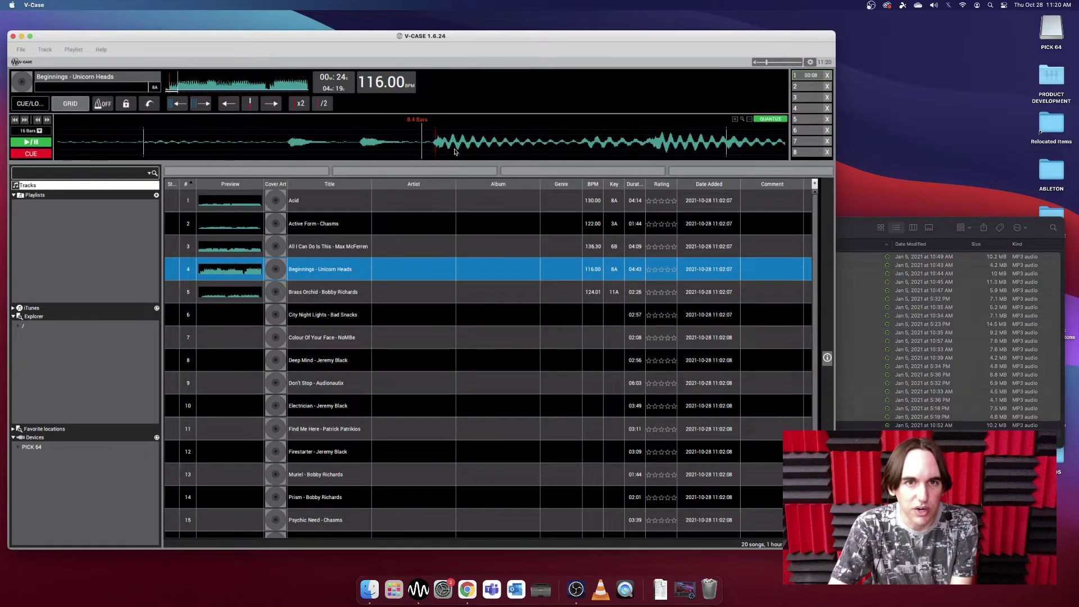
click(797, 87)
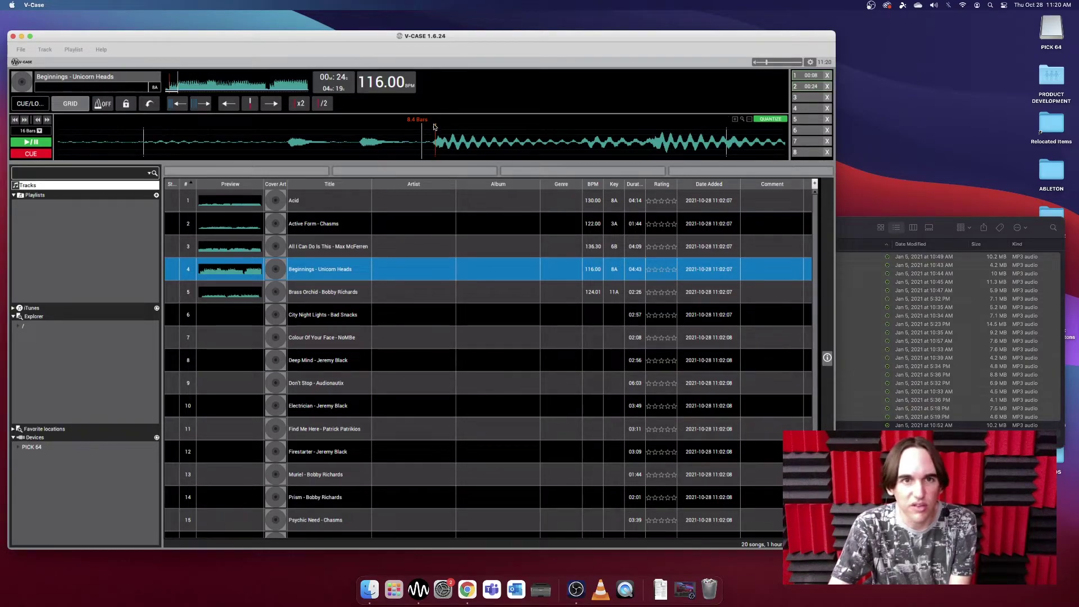
click(815, 86)
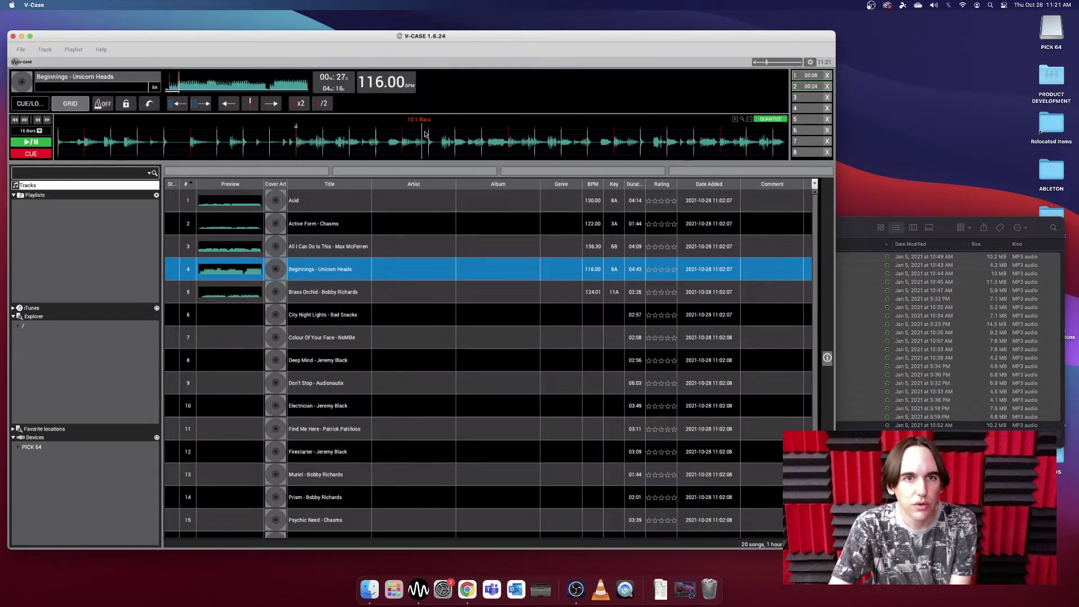
Set cue point 3 at 03:18 where the breakdown starts and cue point 4 at 03:26 where the beat returns.
click(38, 145)
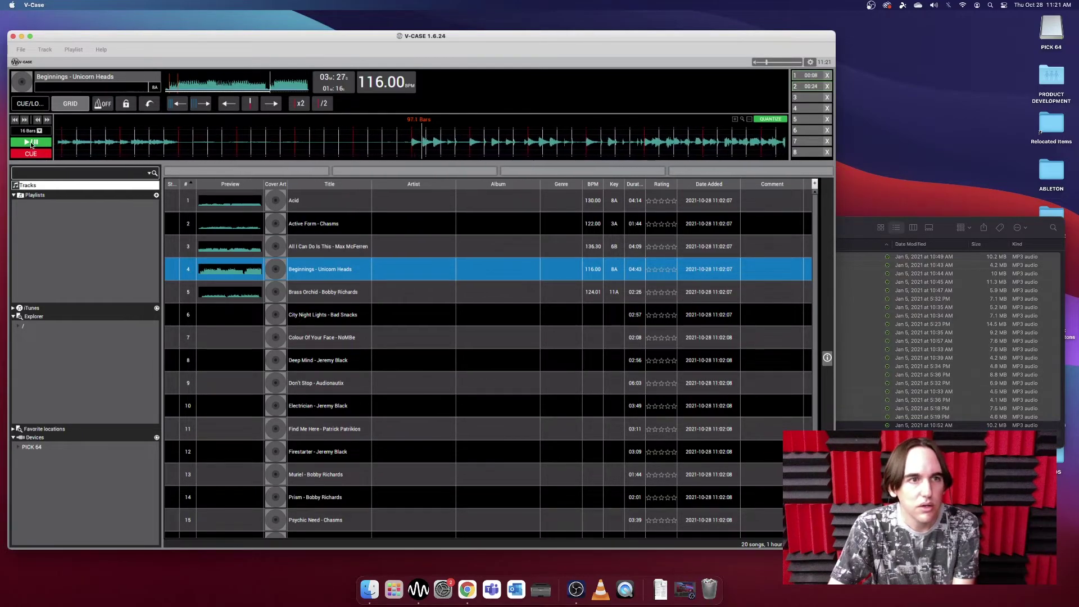
drag(152, 145, 395, 143)
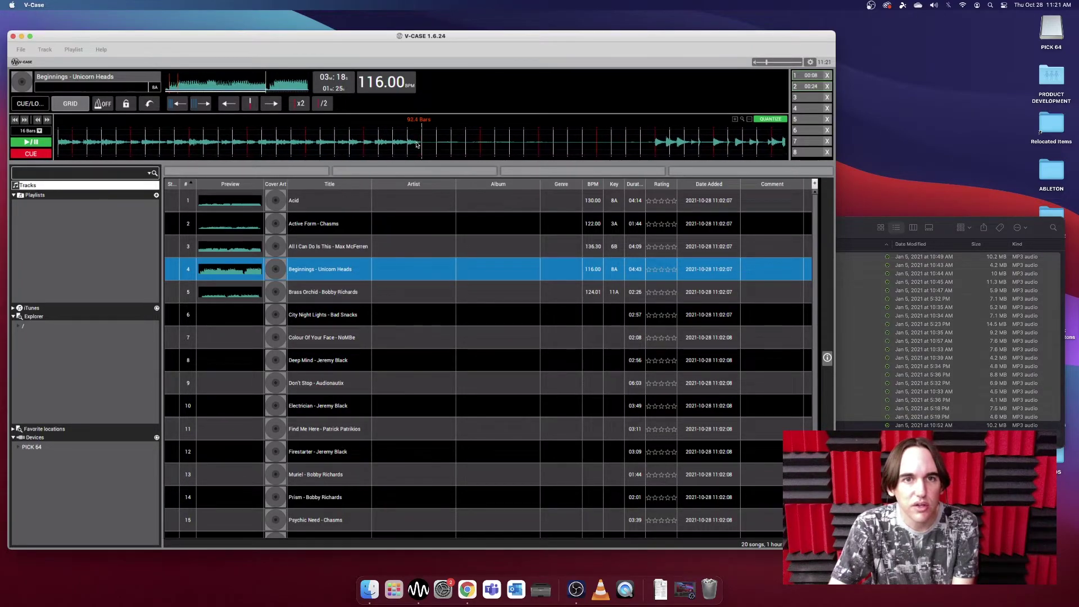
click(806, 99)
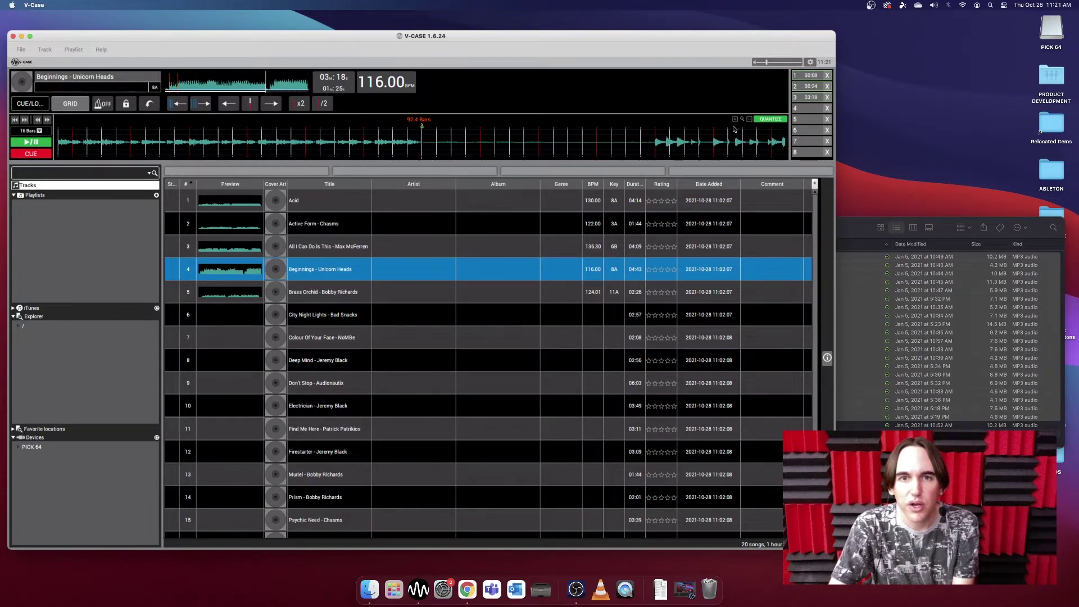
drag(604, 137, 425, 133)
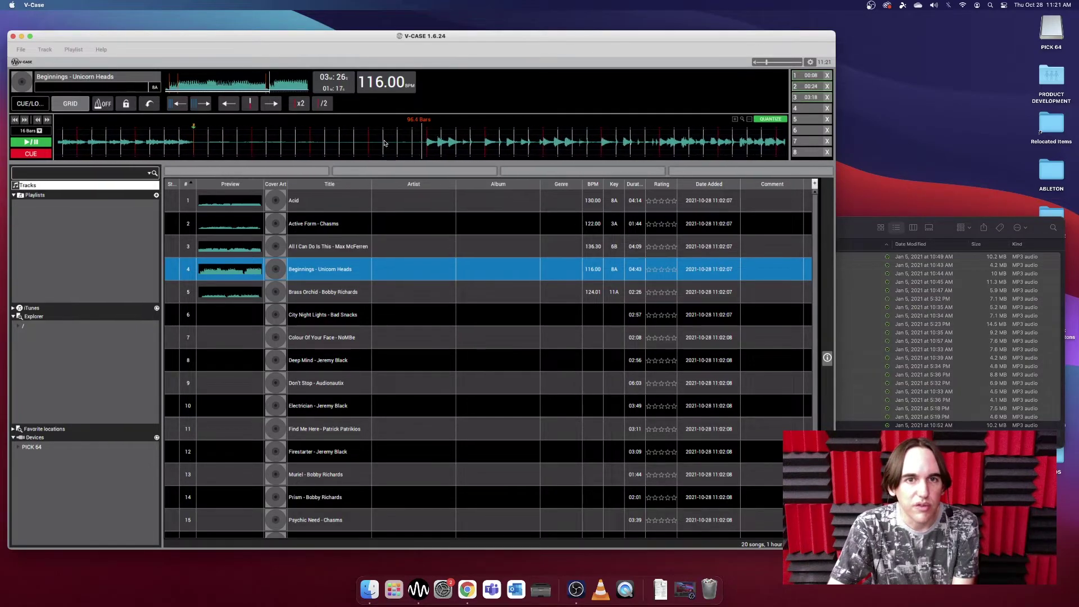
click(815, 109)
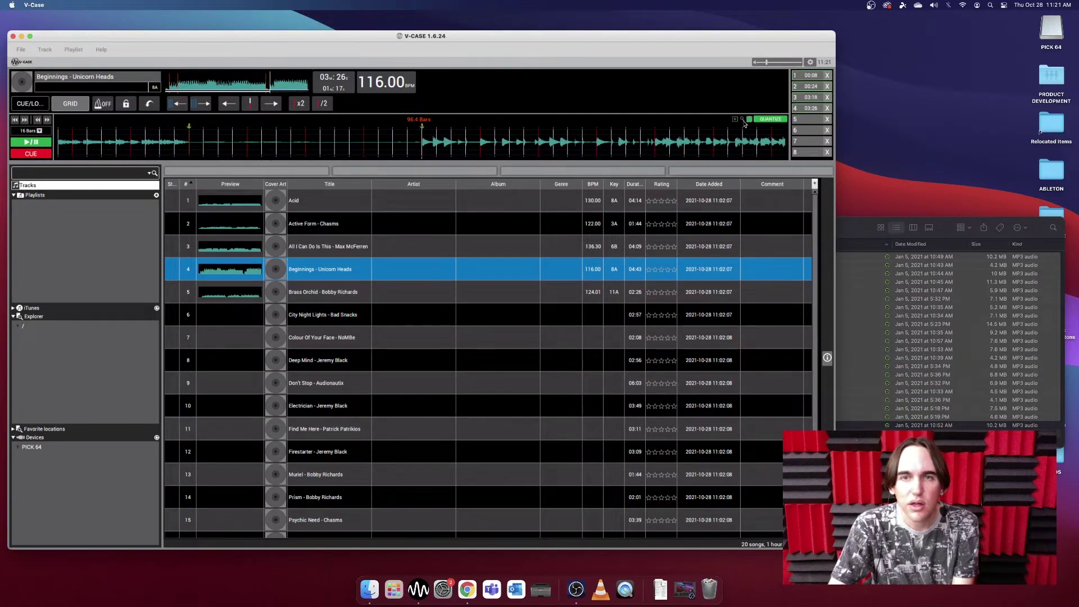
Audition Beginnings from cue points 2 and 3 in turn.
click(812, 87)
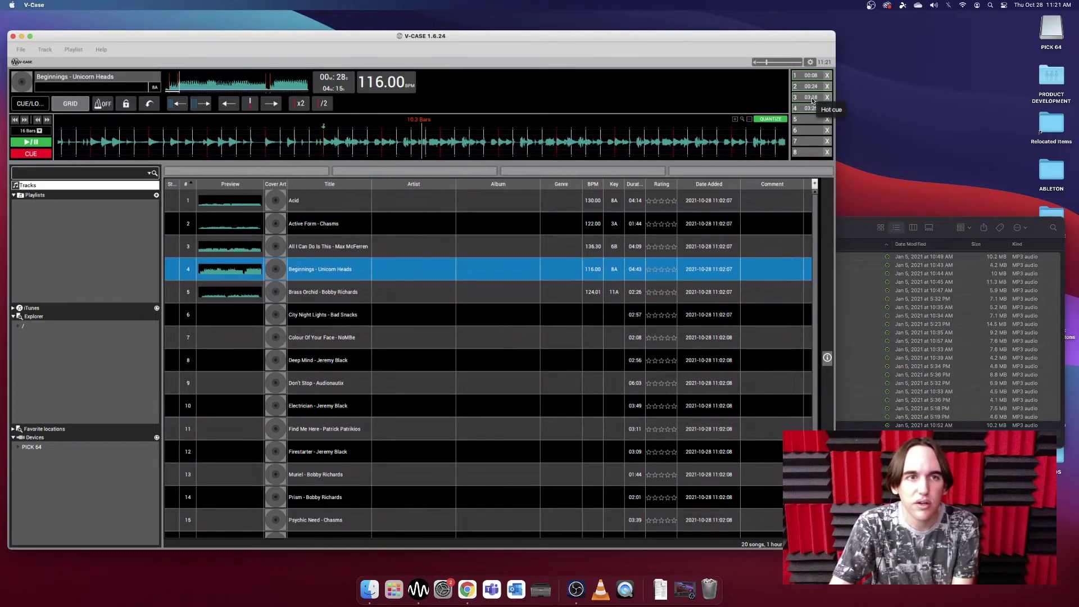
click(811, 97)
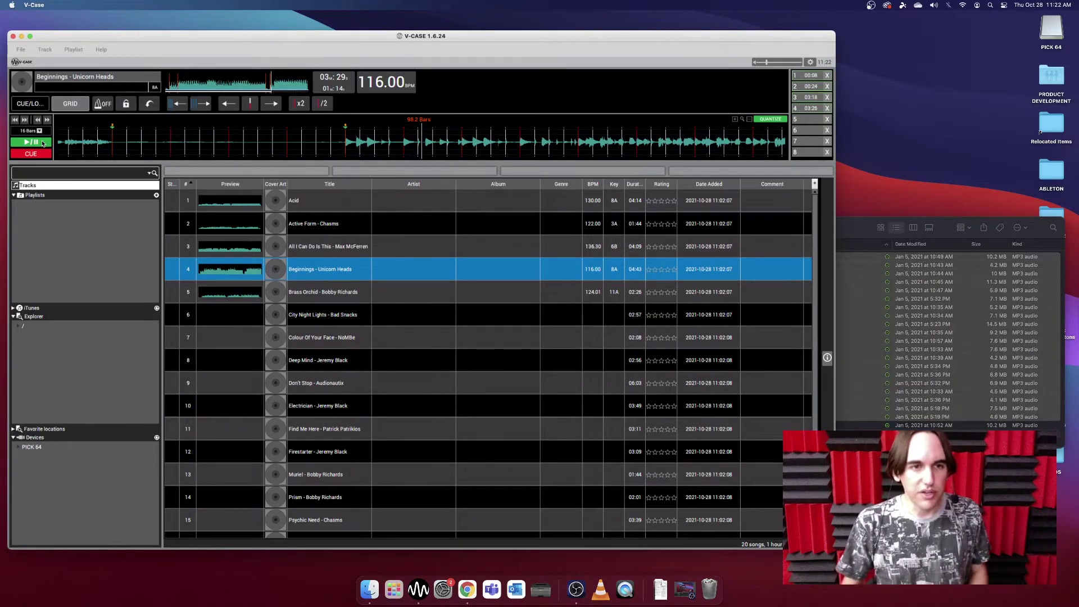
Create a playlist named "Youtube Music" from the first five tracks, Acid through Brass Orchid.
click(408, 198)
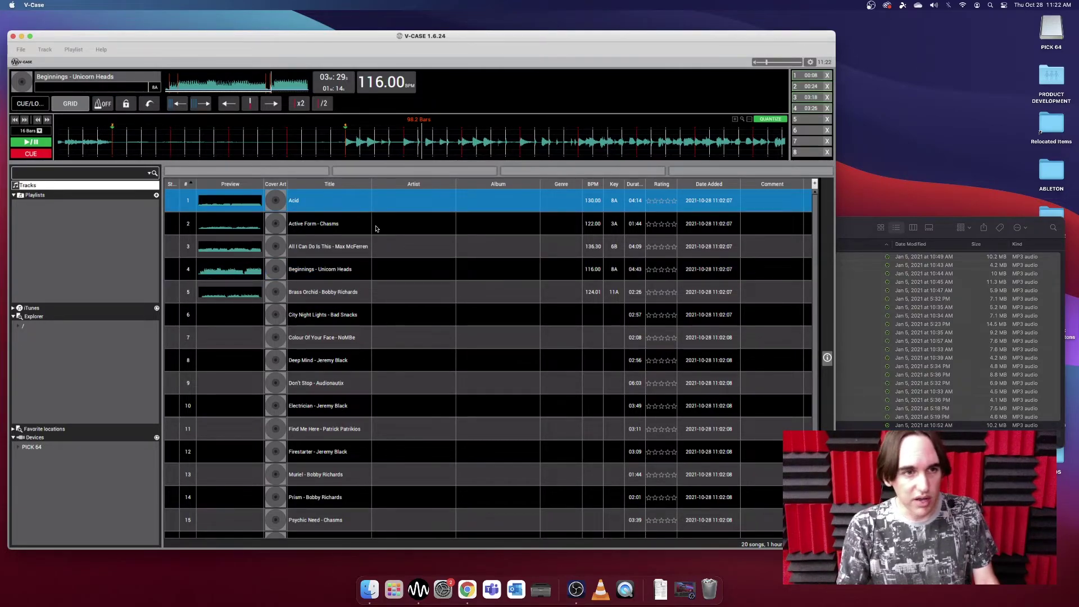
shift+click(397, 295)
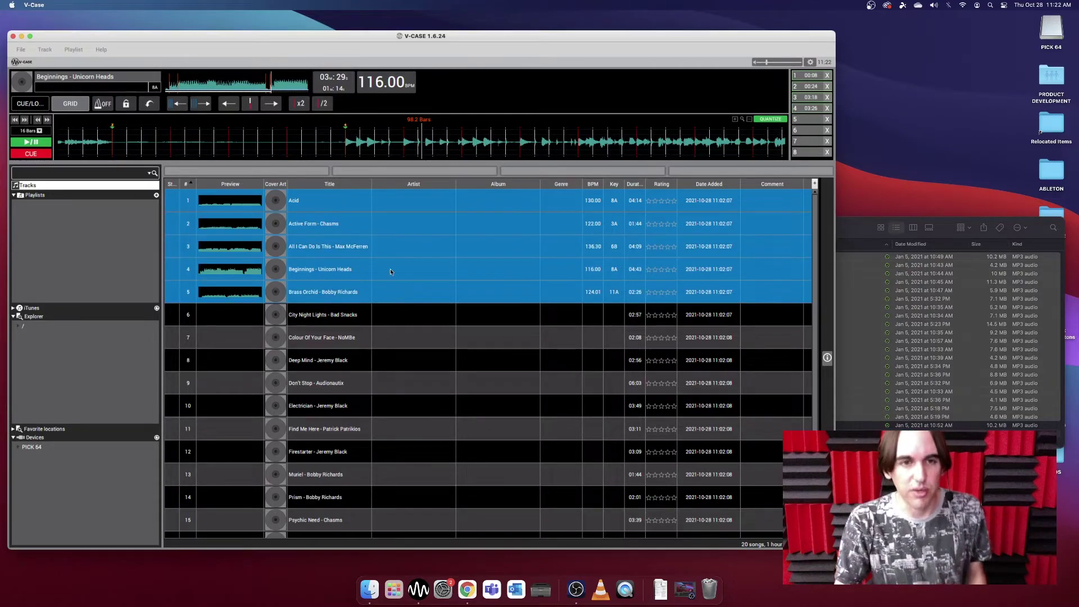
right_click(400, 219)
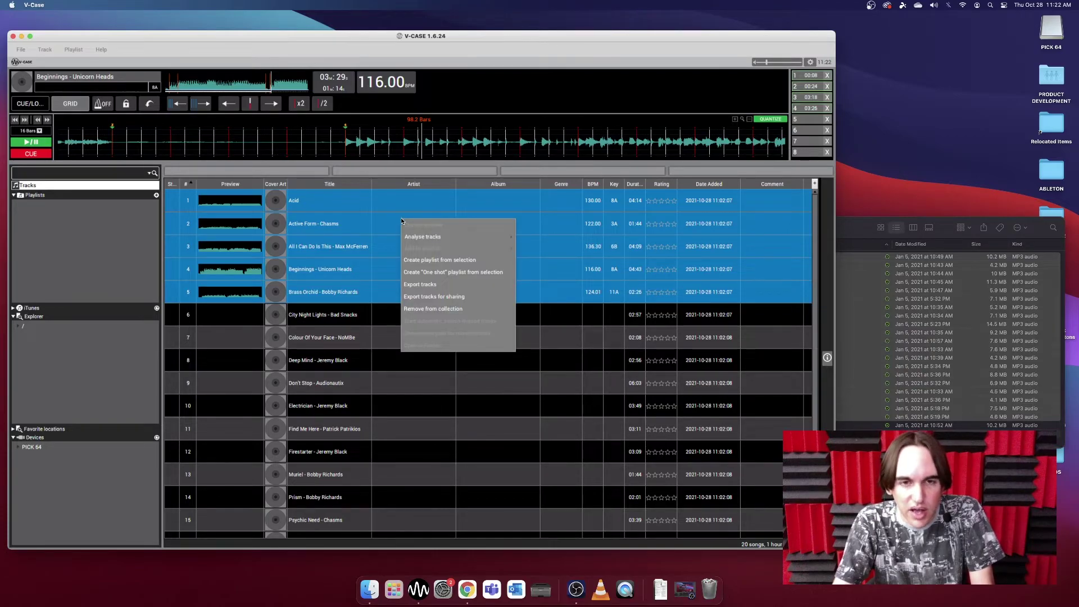
click(449, 261)
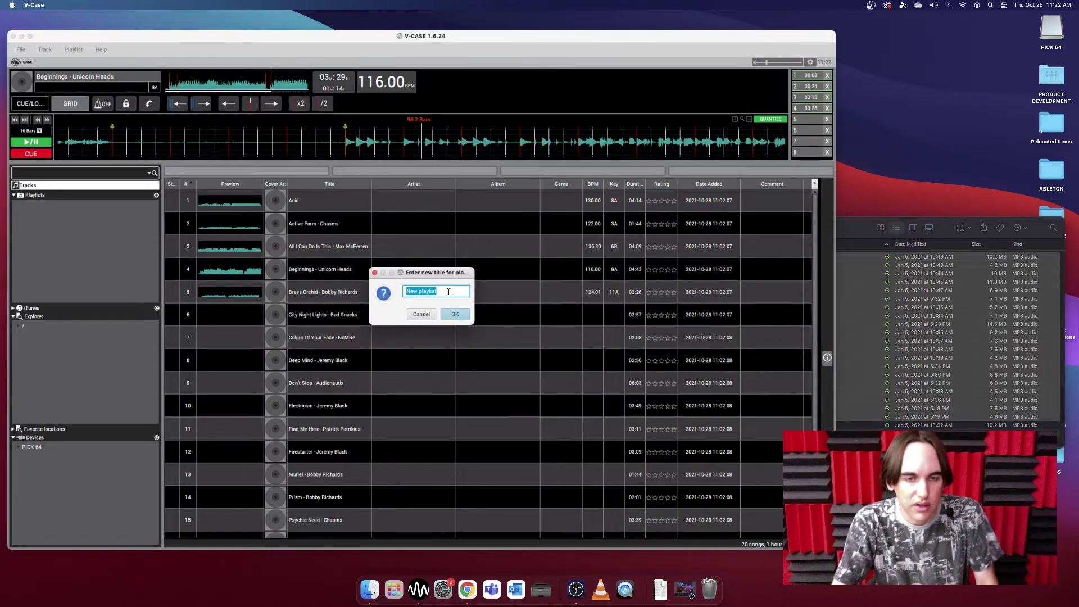
text(Youtube)
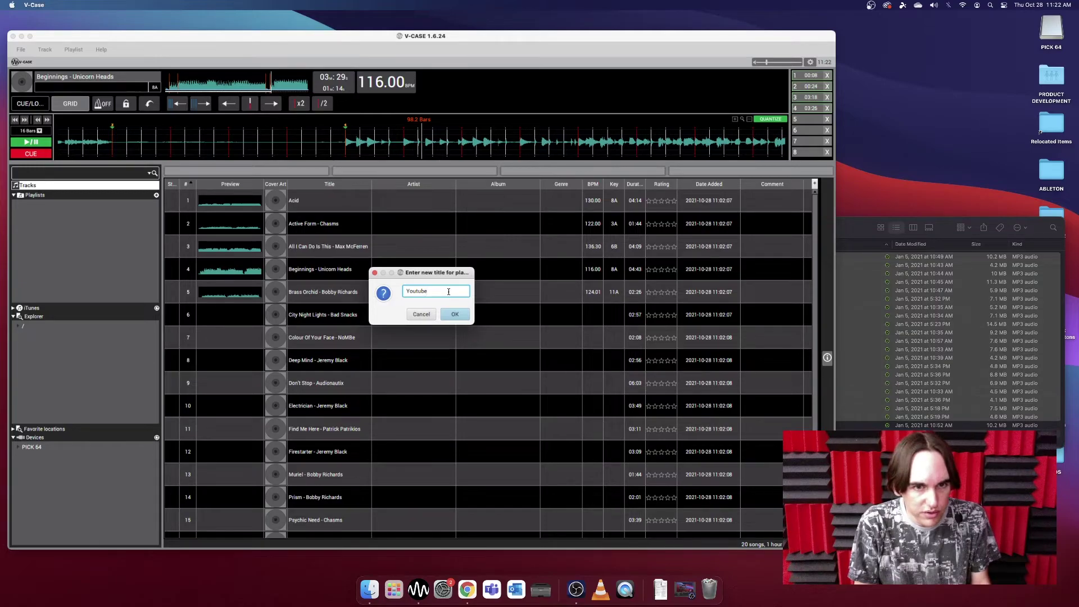
text( Music)
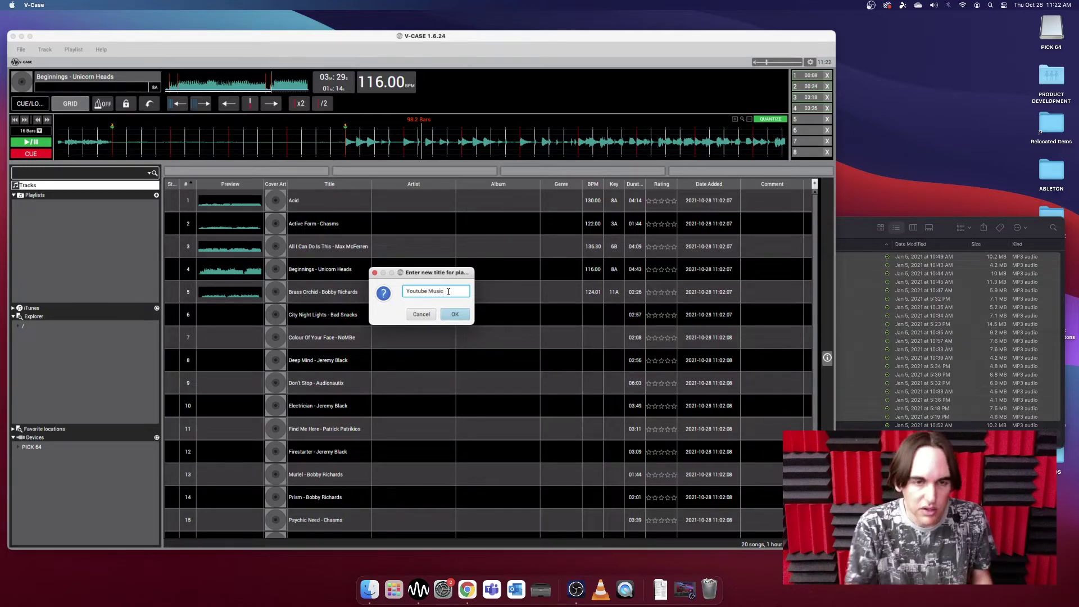
click(456, 314)
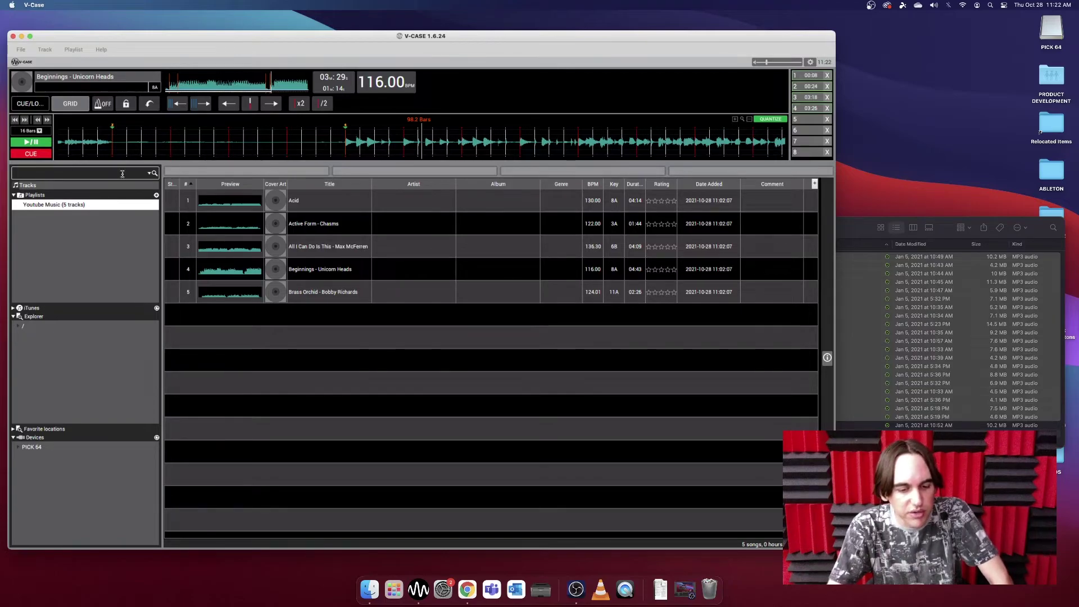
Start a new smart playlist and shorten its title to "Smart playlist".
click(79, 55)
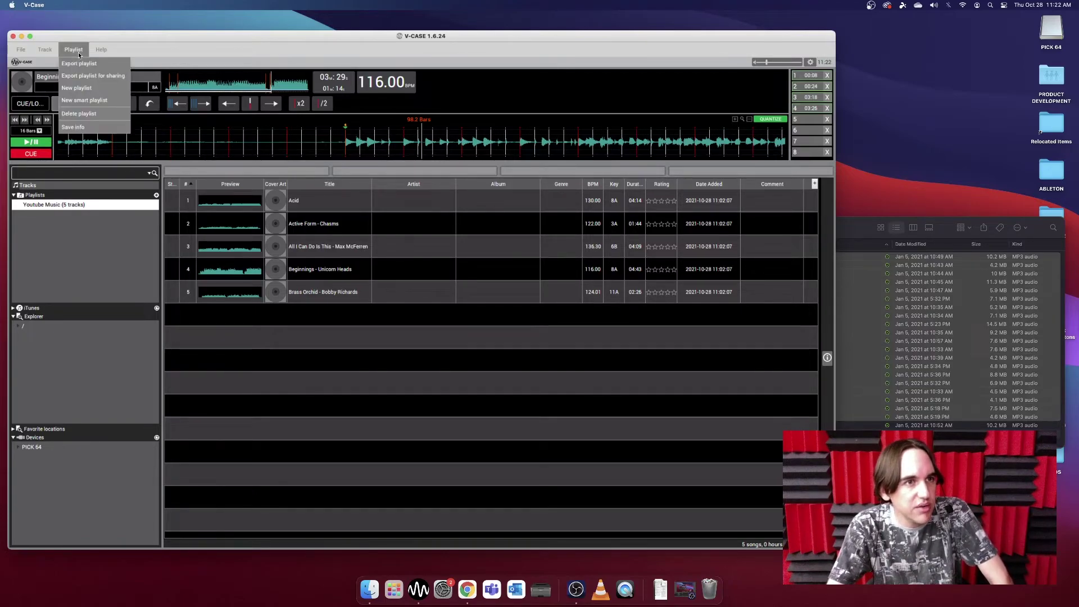
click(84, 100)
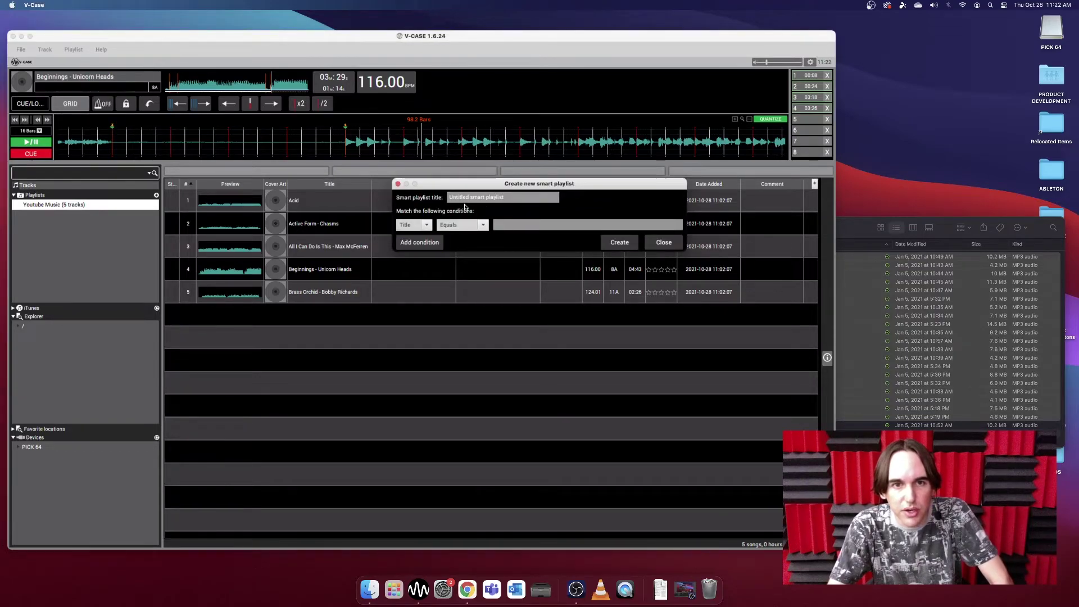
drag(470, 197, 425, 200)
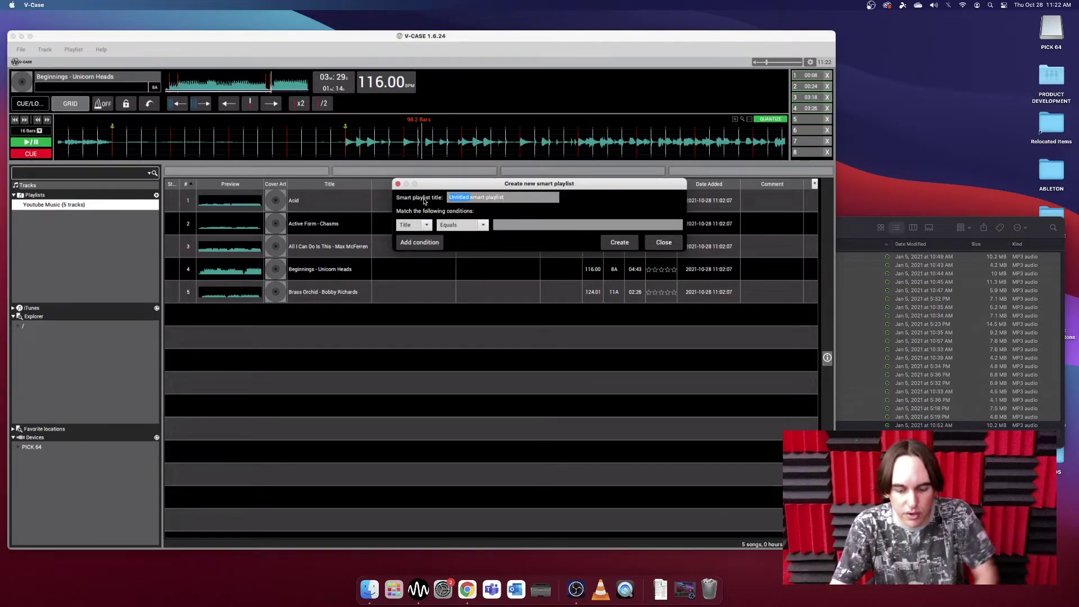
key(Delete)
key(Delete)
text(S)
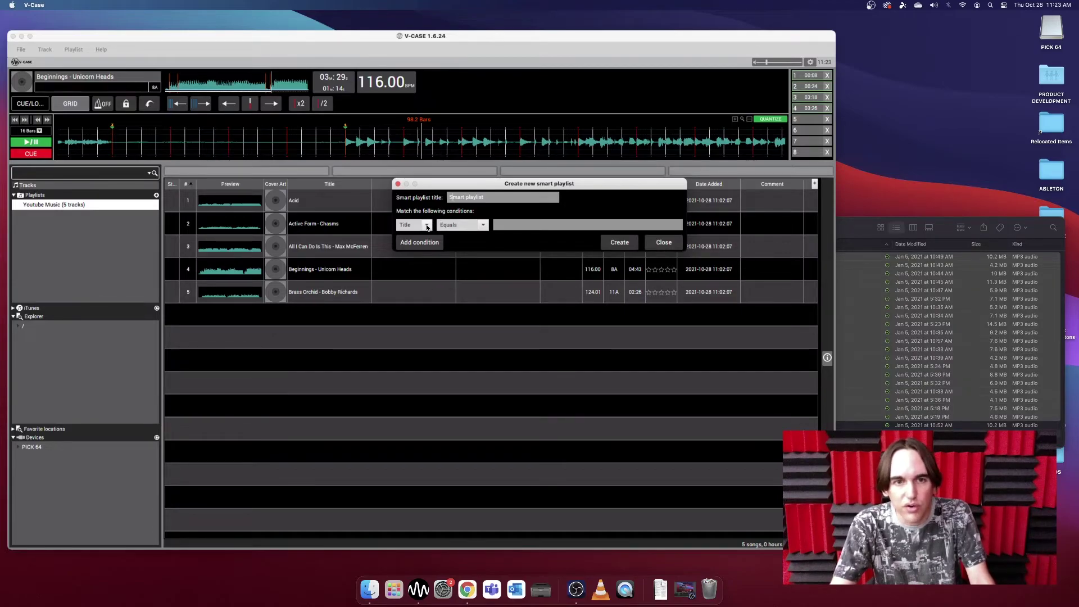
Set the smart playlist's condition to BPM Greater 120.
click(426, 226)
click(418, 283)
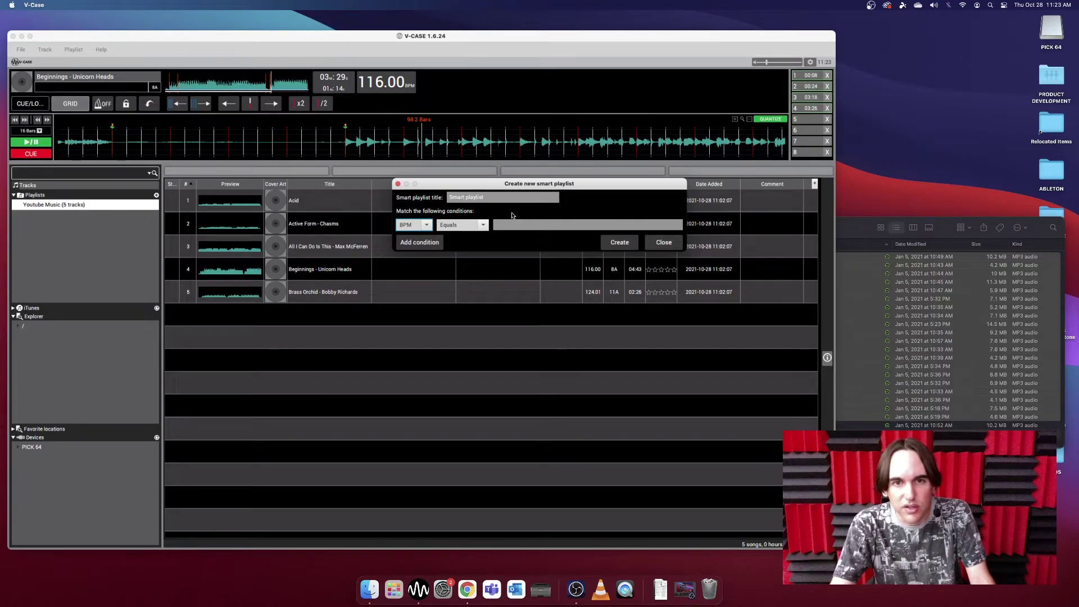
click(482, 226)
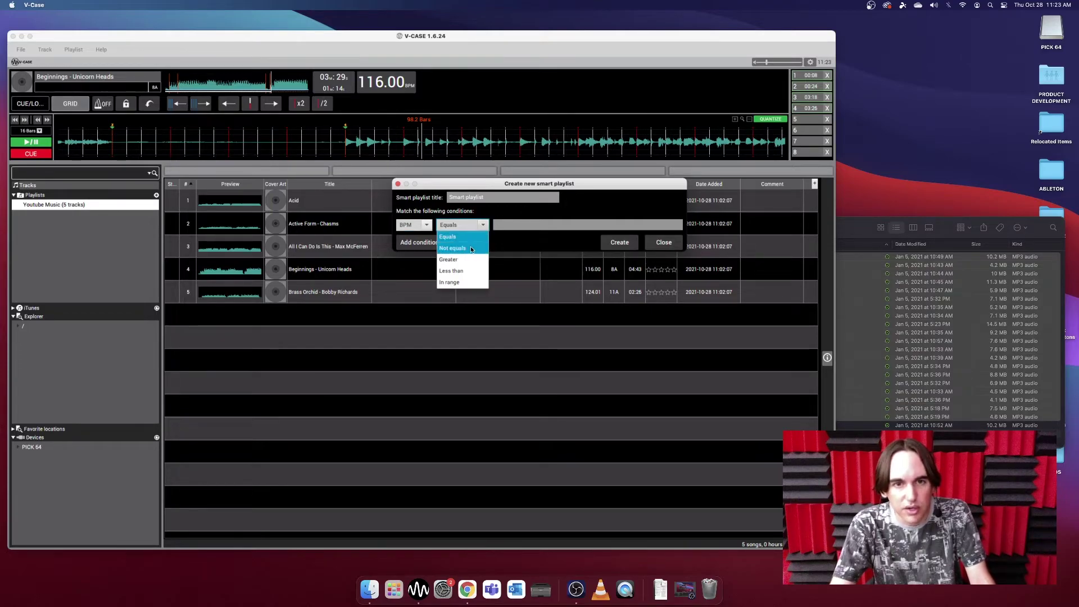
click(449, 259)
click(498, 226)
text(120)
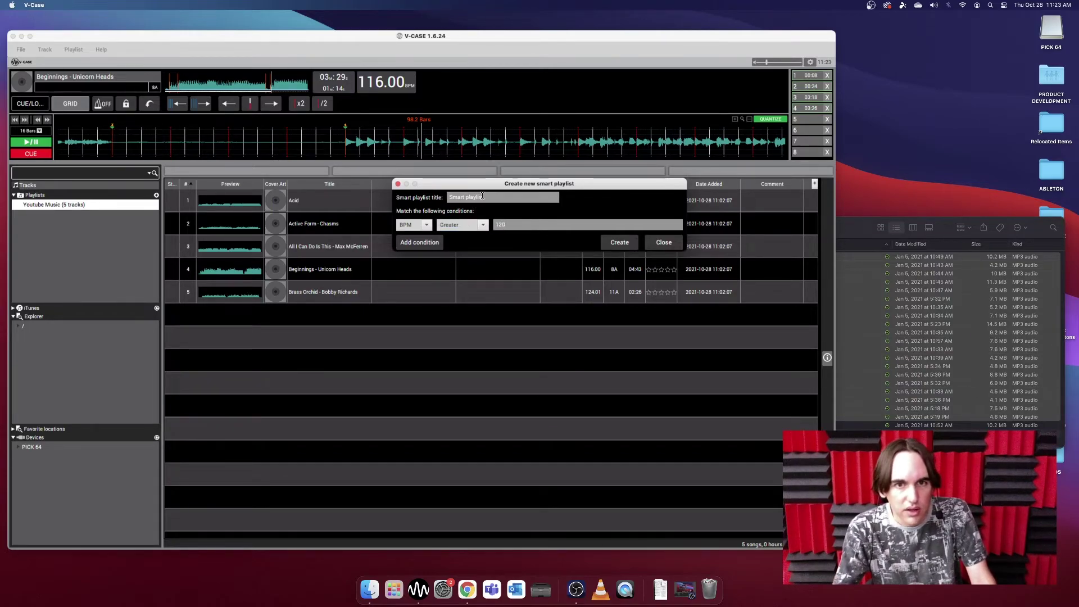
Title the smart playlist "Greater than 120" and create it.
drag(482, 196, 434, 198)
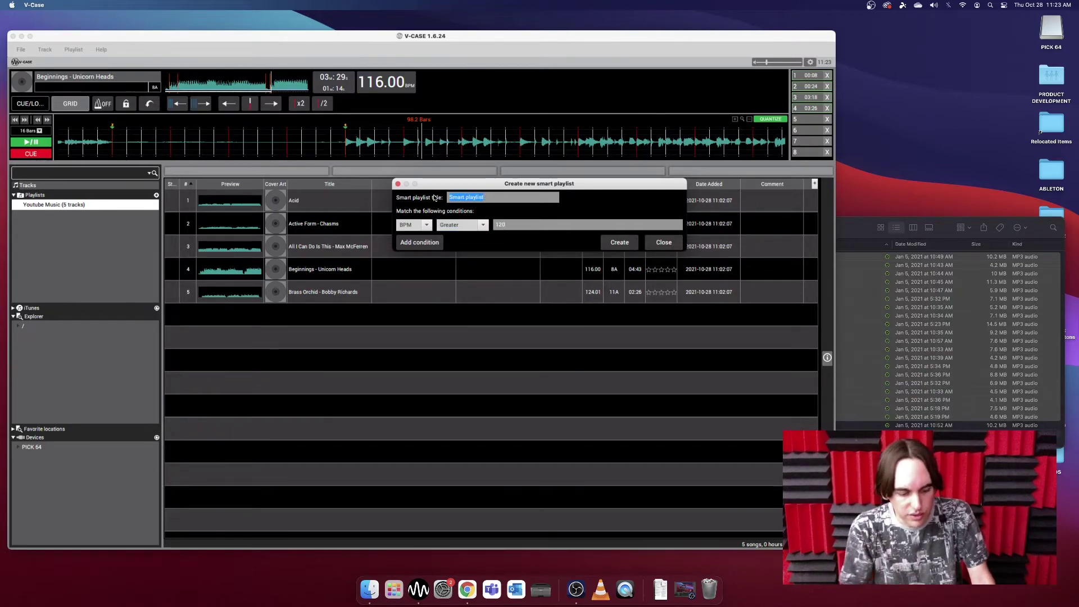
text(Greater than 120)
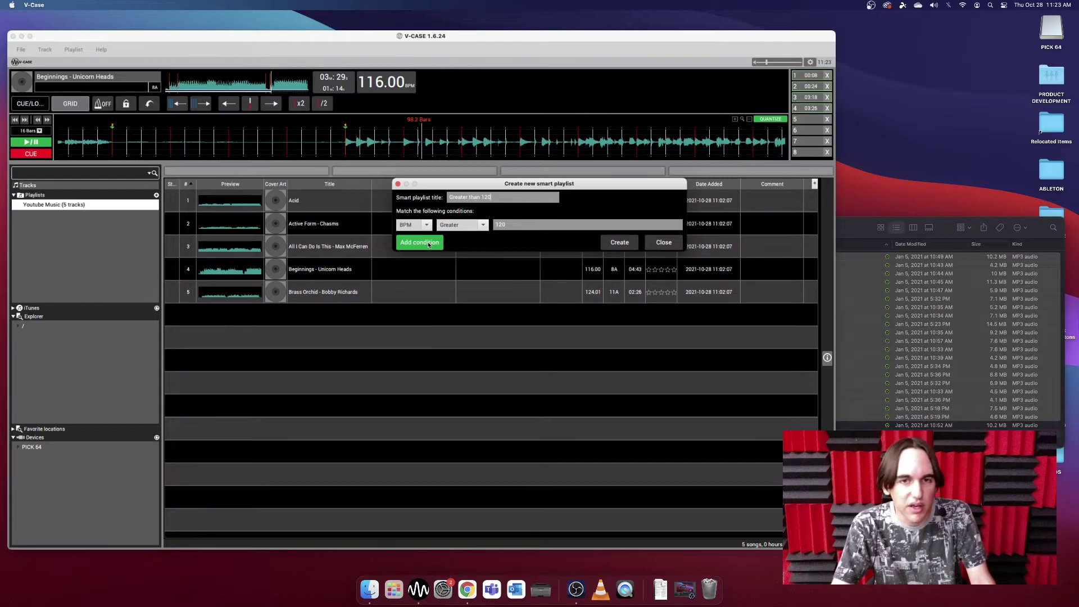
click(633, 242)
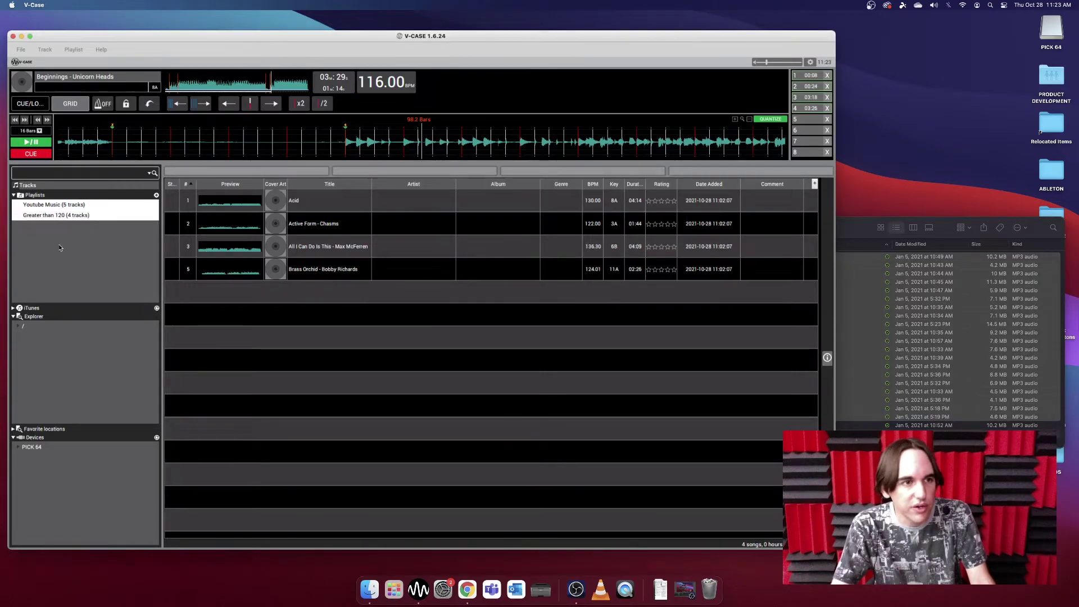
Assign the Greater than 120 playlist to the first quick list slot and Youtube Music to the second.
click(37, 215)
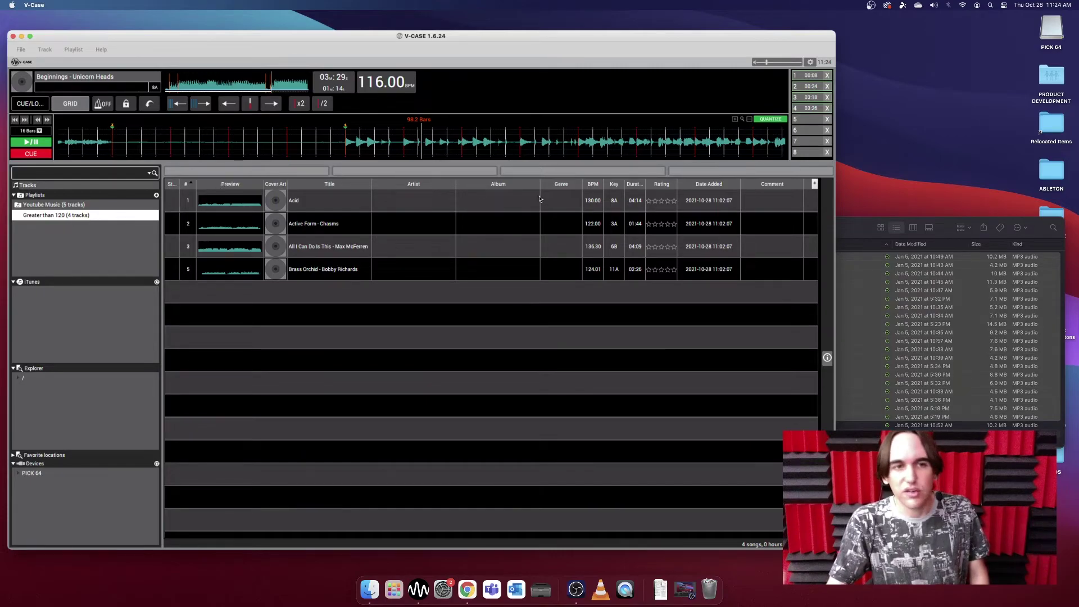
drag(188, 197, 241, 172)
drag(87, 205, 410, 170)
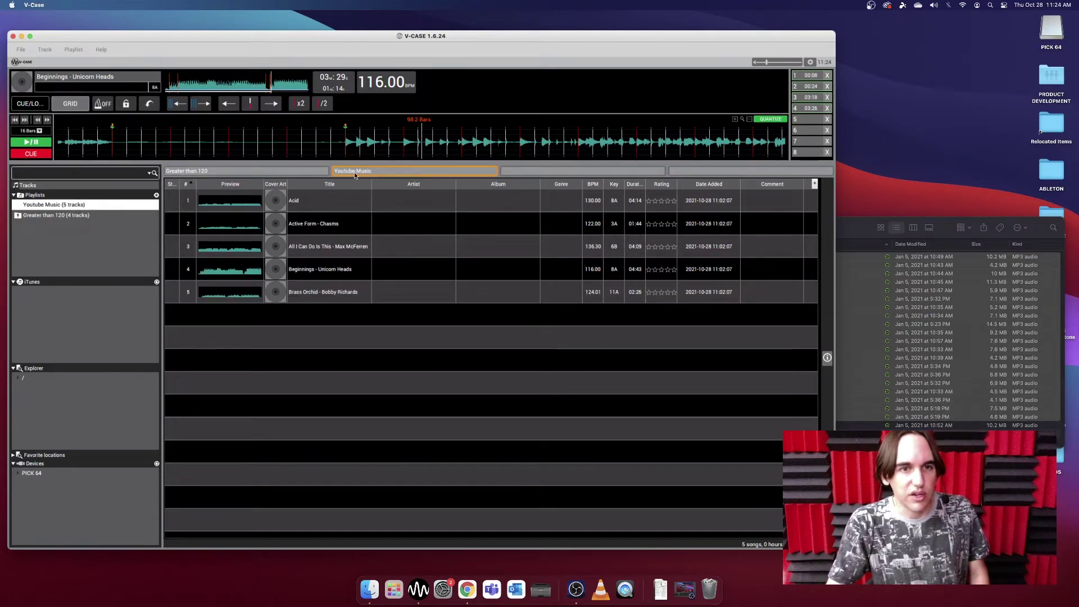
Switch between the Greater than 120 and Youtube Music playlists using the quick lists and the playlist tree.
click(300, 172)
click(360, 171)
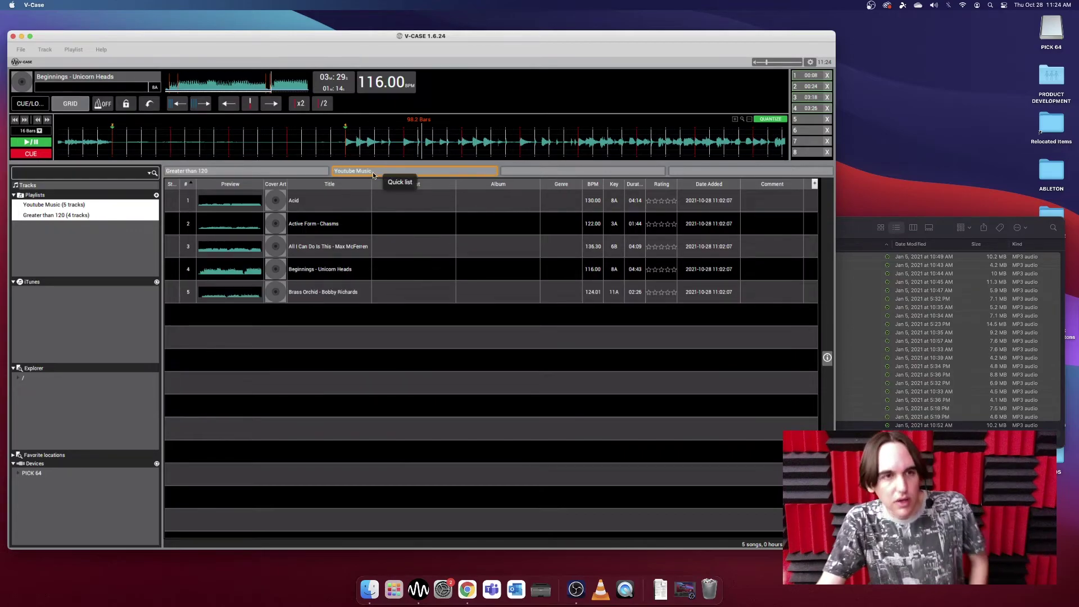
click(307, 171)
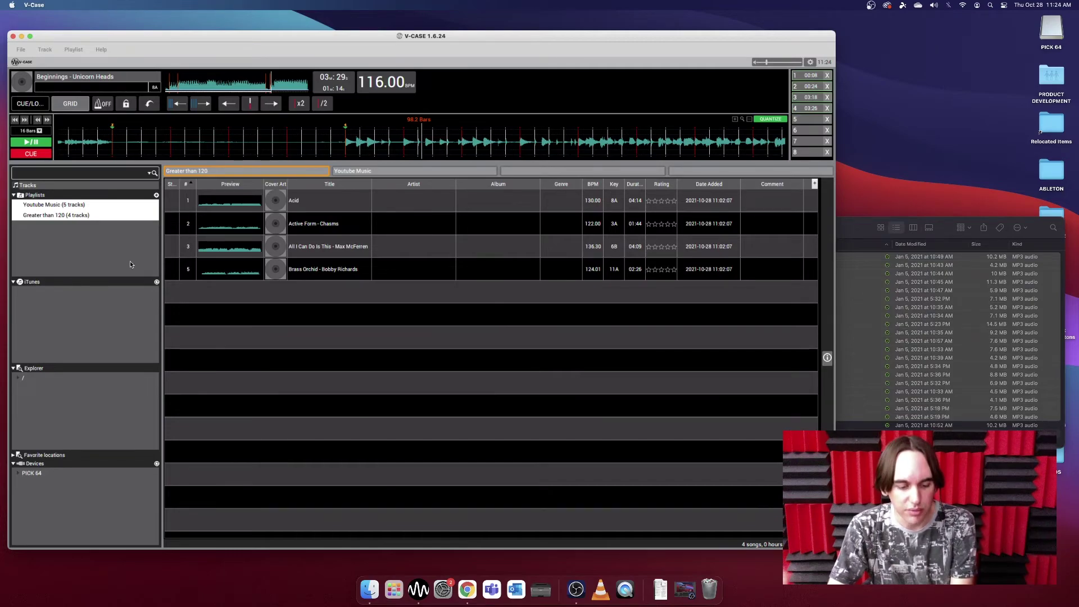
click(84, 205)
click(84, 215)
click(86, 205)
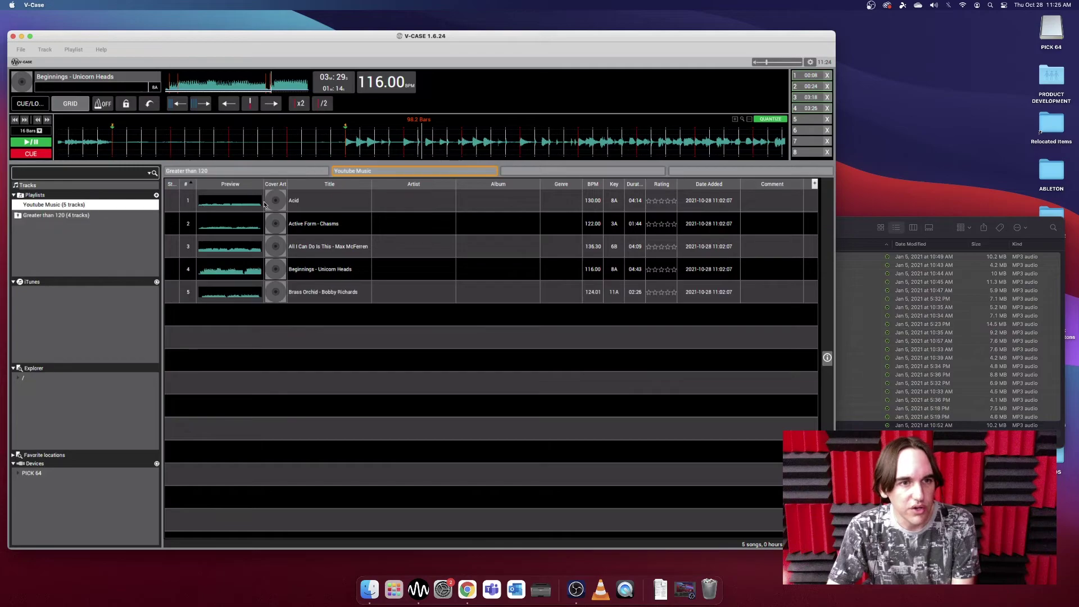
click(261, 203)
shift+click(339, 252)
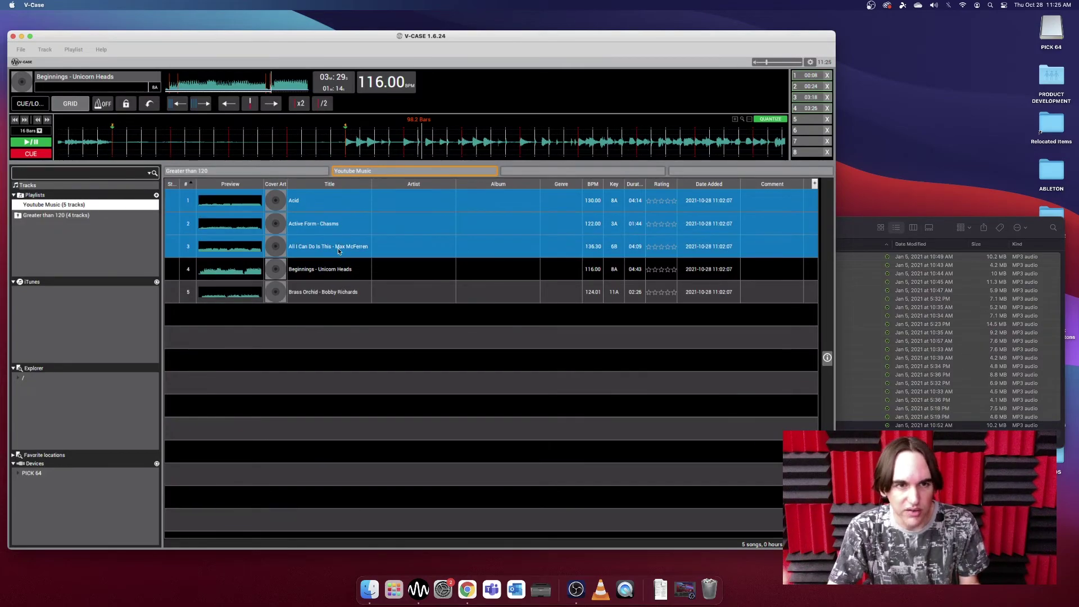
click(171, 243)
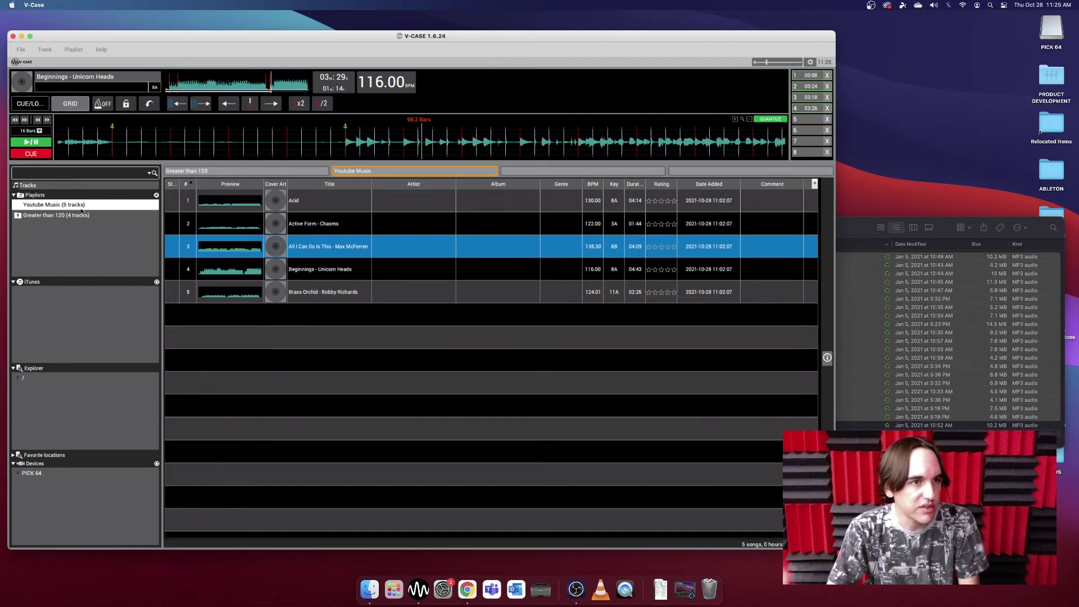
Export the Youtube Music playlist to the PICK 64 drive, overwriting the info of existing tracks.
right_click(98, 205)
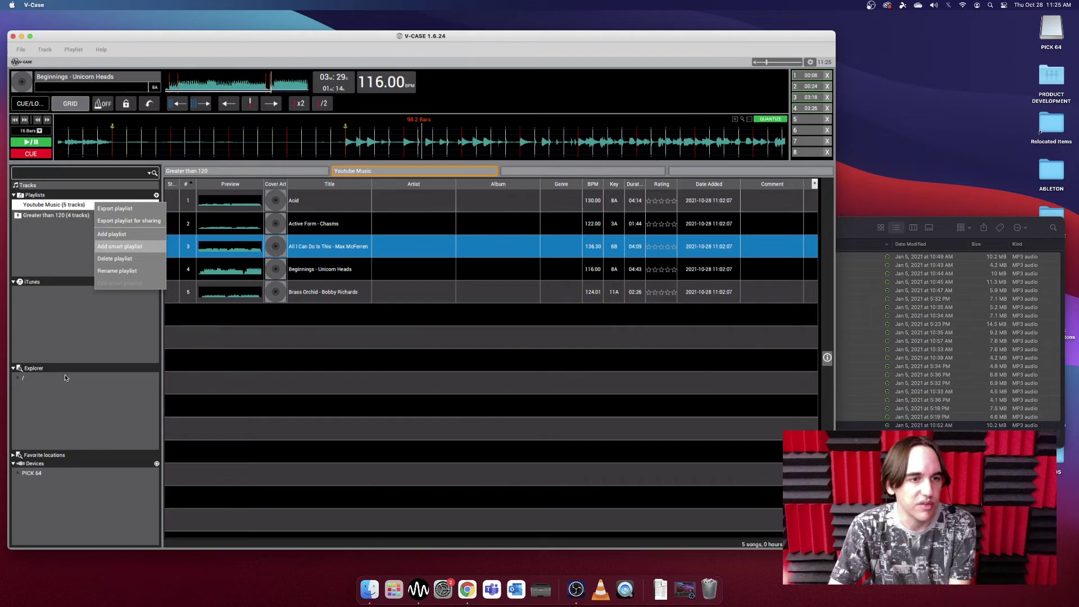
click(127, 210)
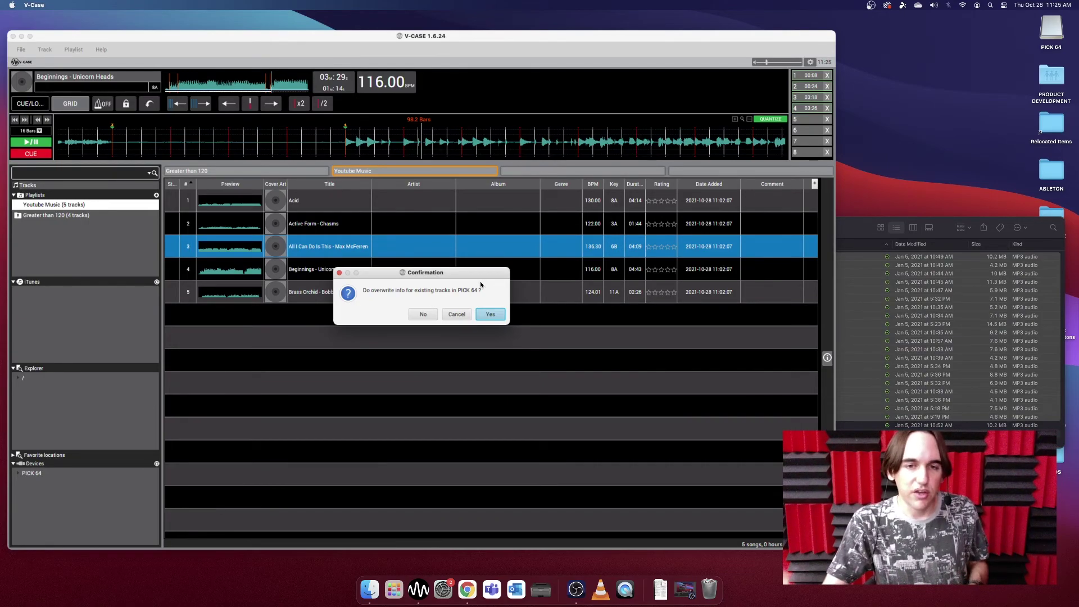
click(490, 315)
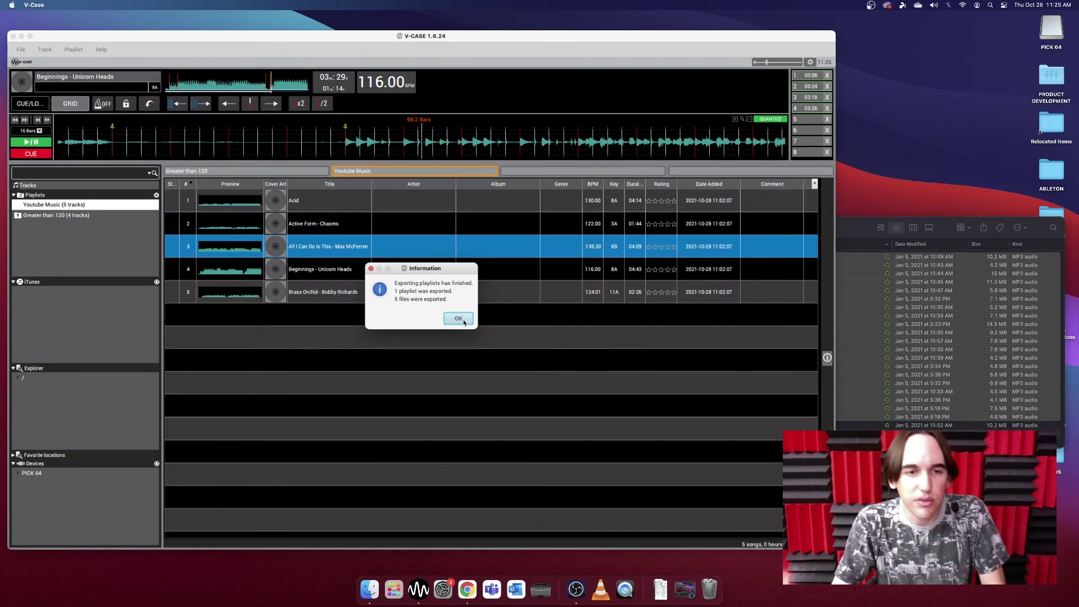
click(462, 320)
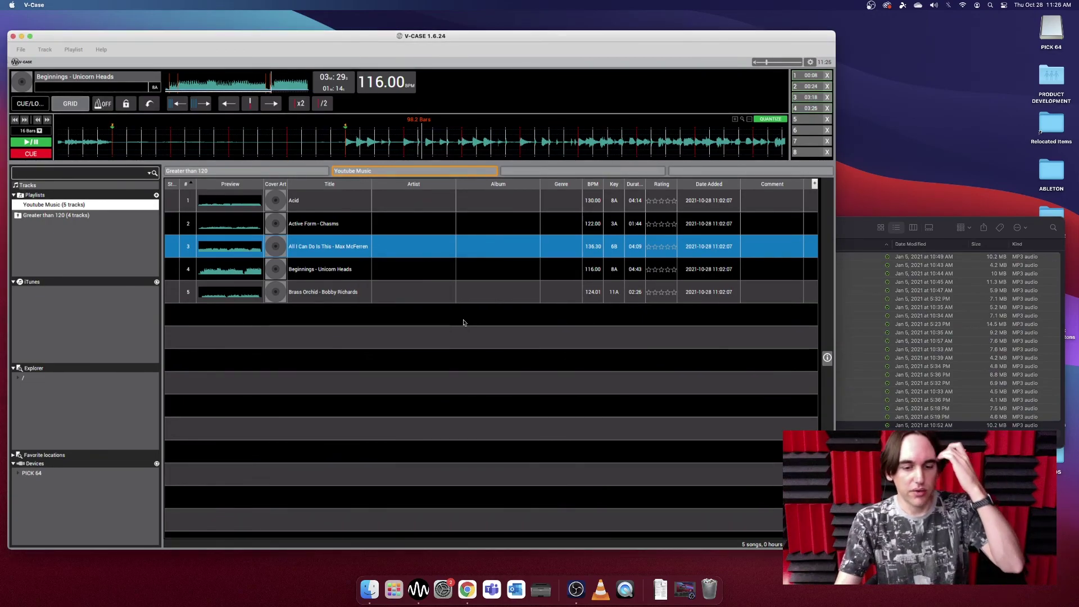